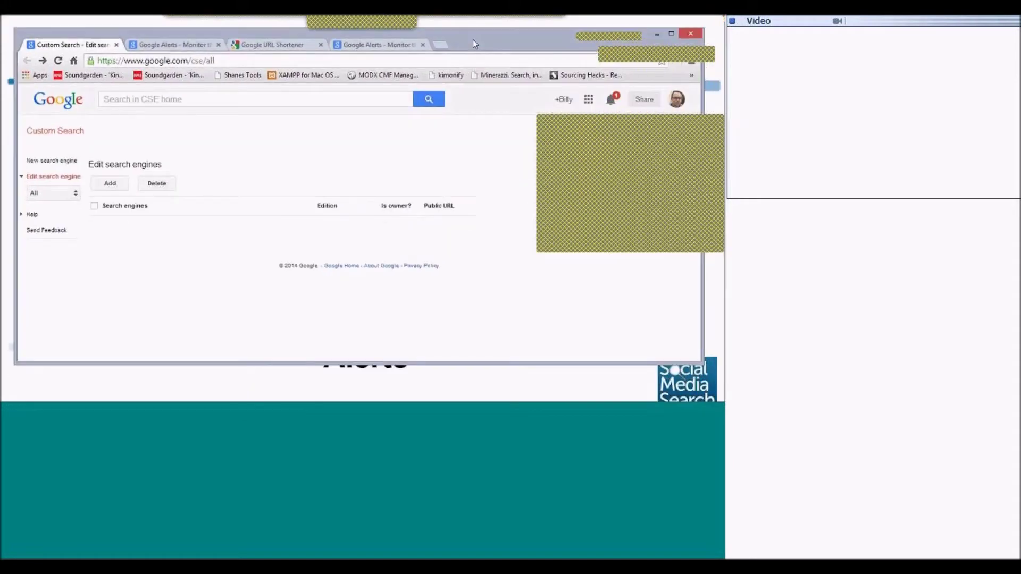
left_click(442, 47)
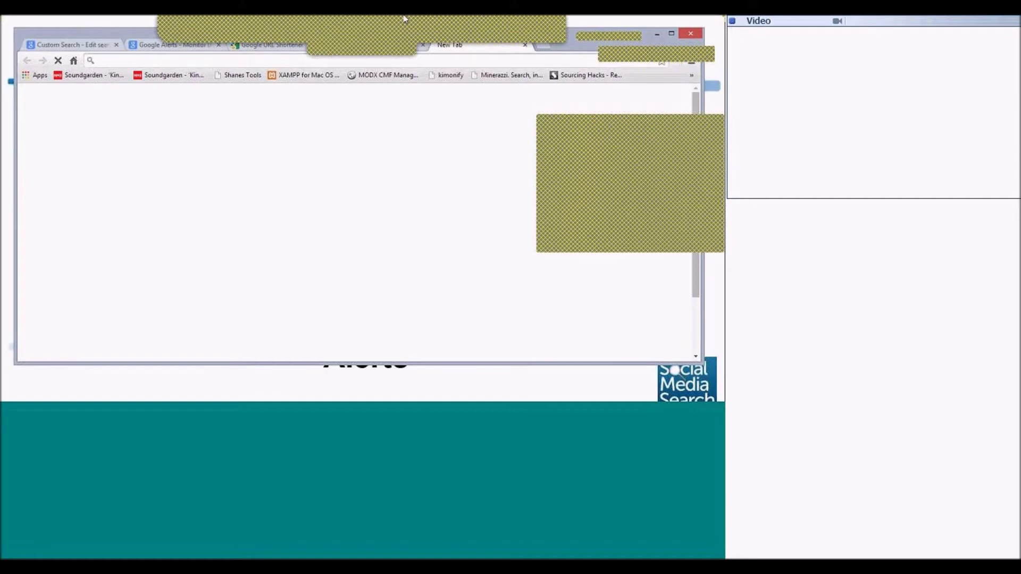
type("www.google.c")
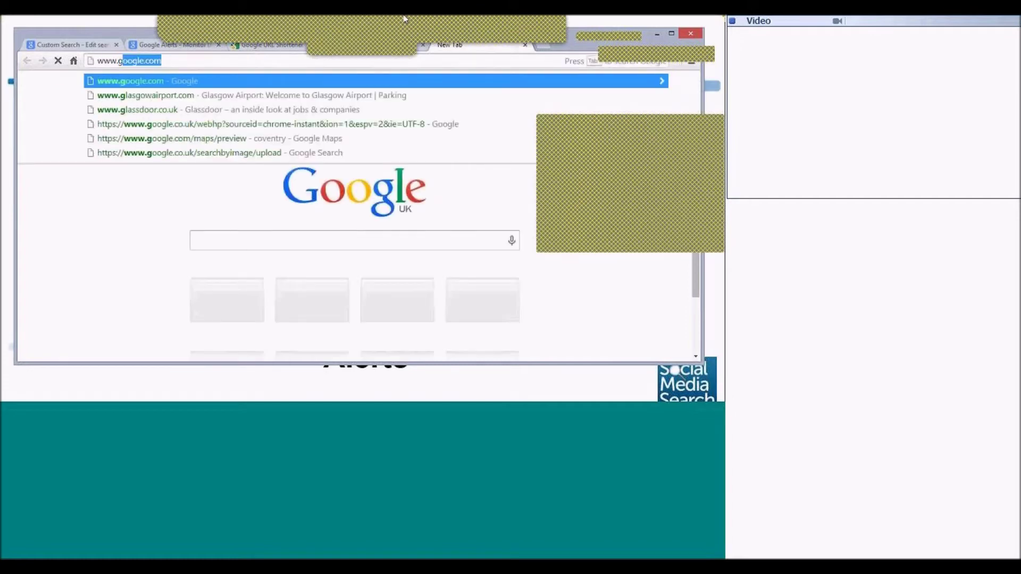
type("om/accounts")
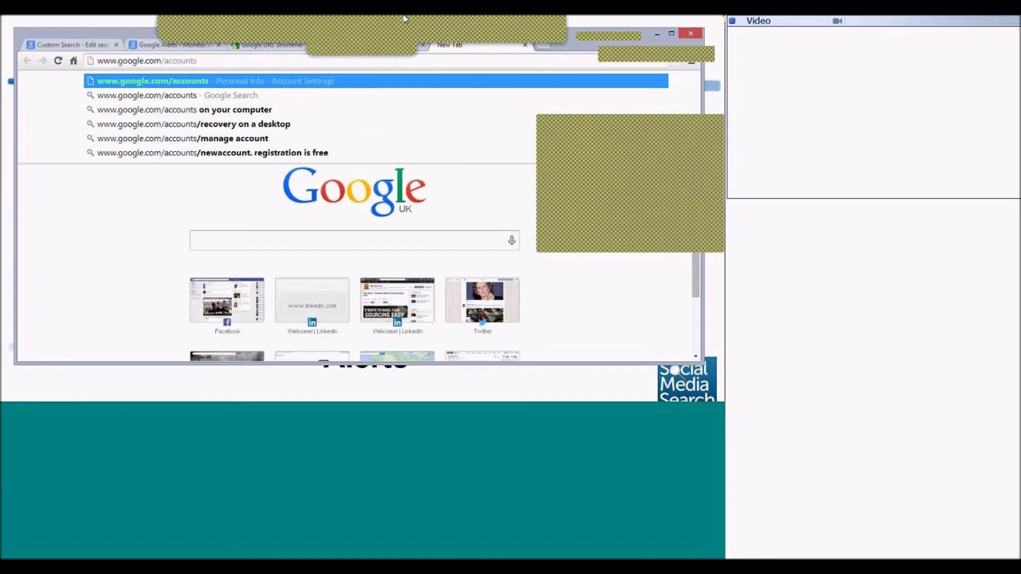
key("Return")
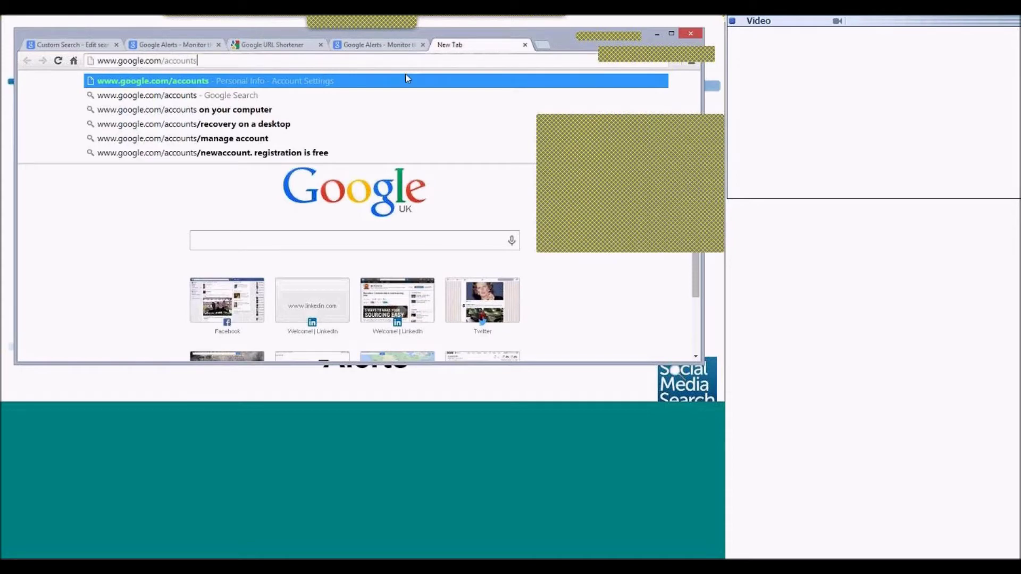
Switch back to the Custom Search tab and maximize the browser window.
left_click(67, 45)
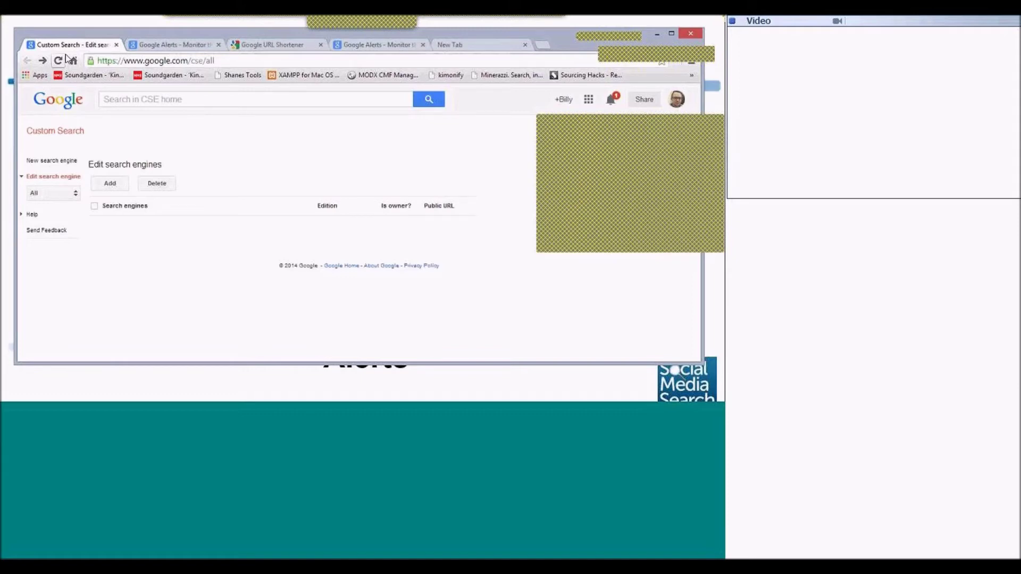
left_click(671, 33)
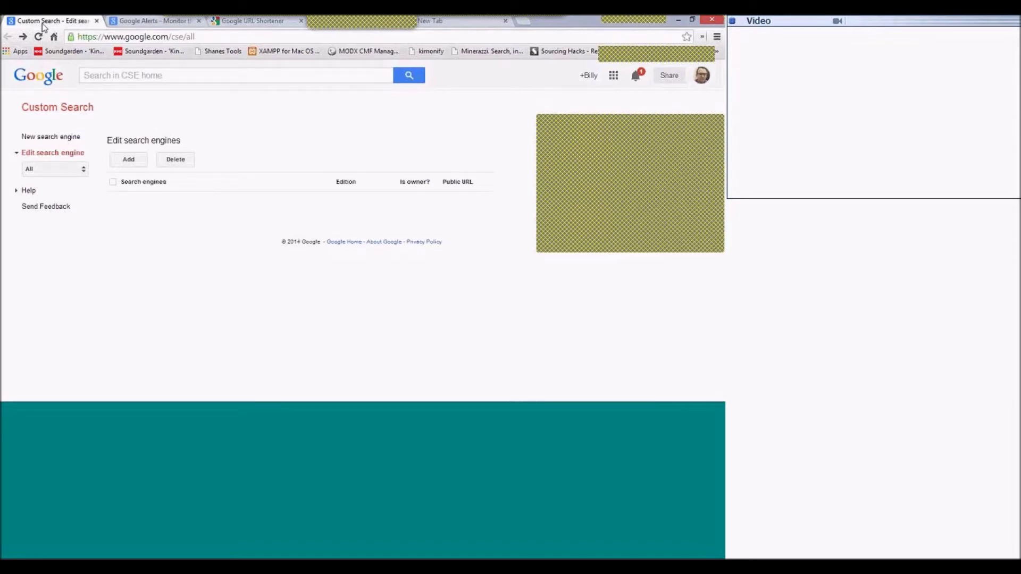
left_click_drag(184, 36, 22, 40)
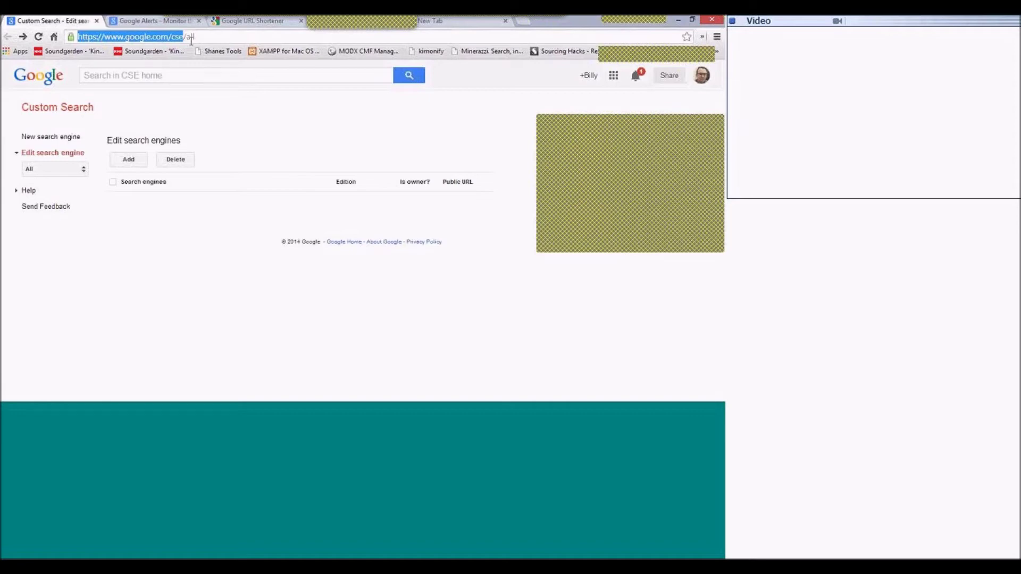
left_click(143, 75)
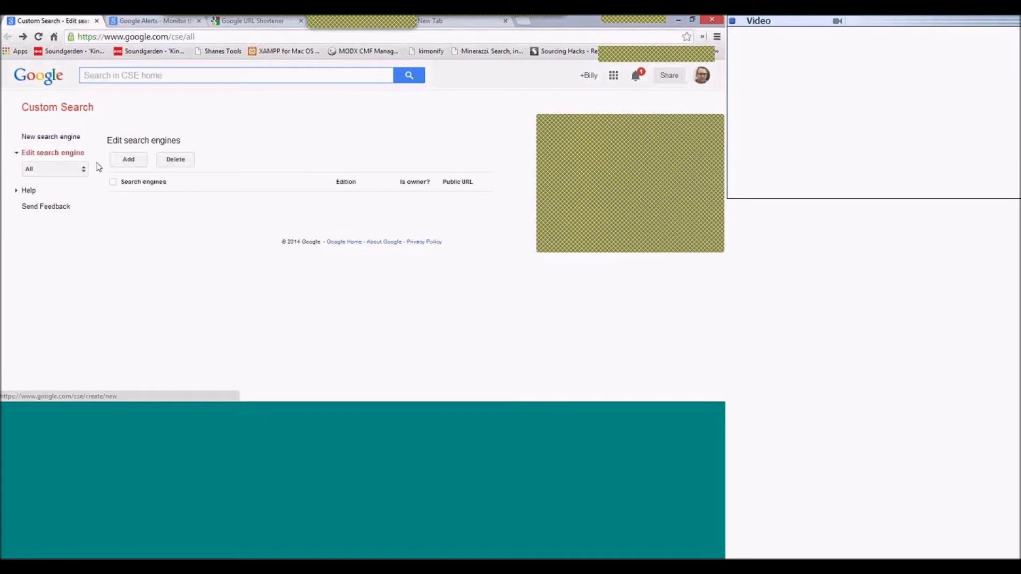
Look over the Help section, sharing options and Edit search engines heading.
left_click(17, 191)
left_click(17, 192)
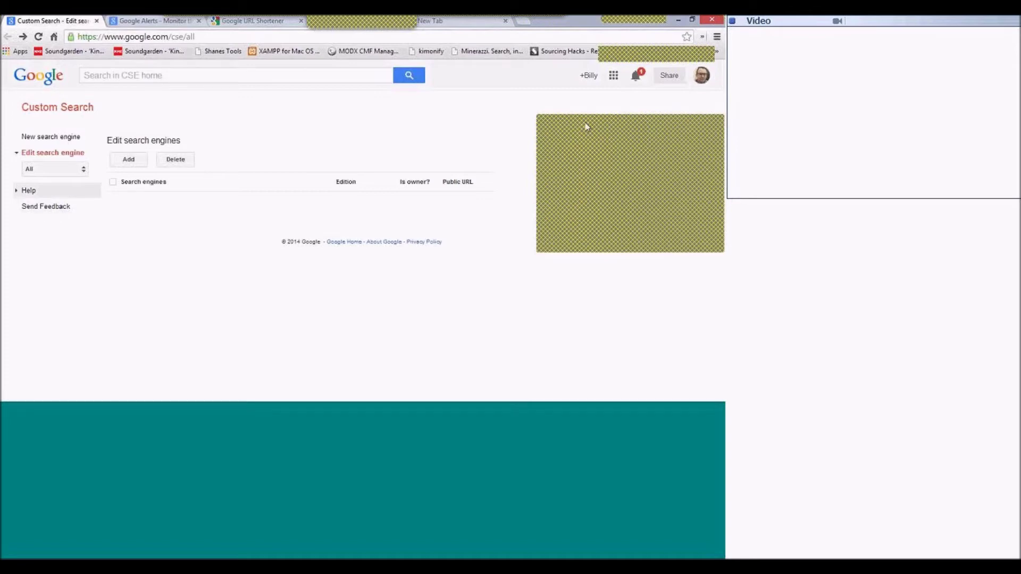
left_click(669, 76)
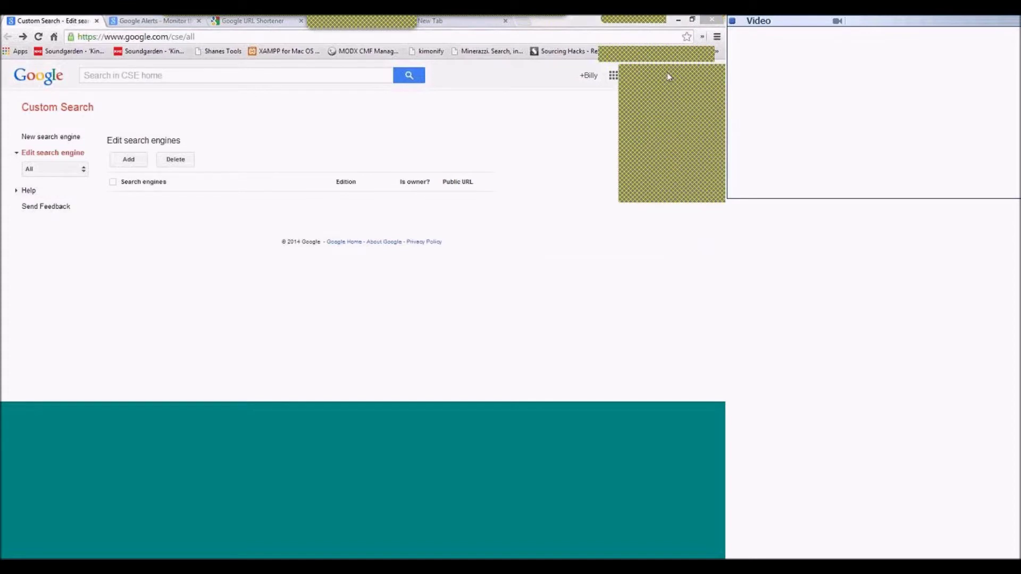
left_click_drag(109, 139, 182, 141)
left_click(189, 141)
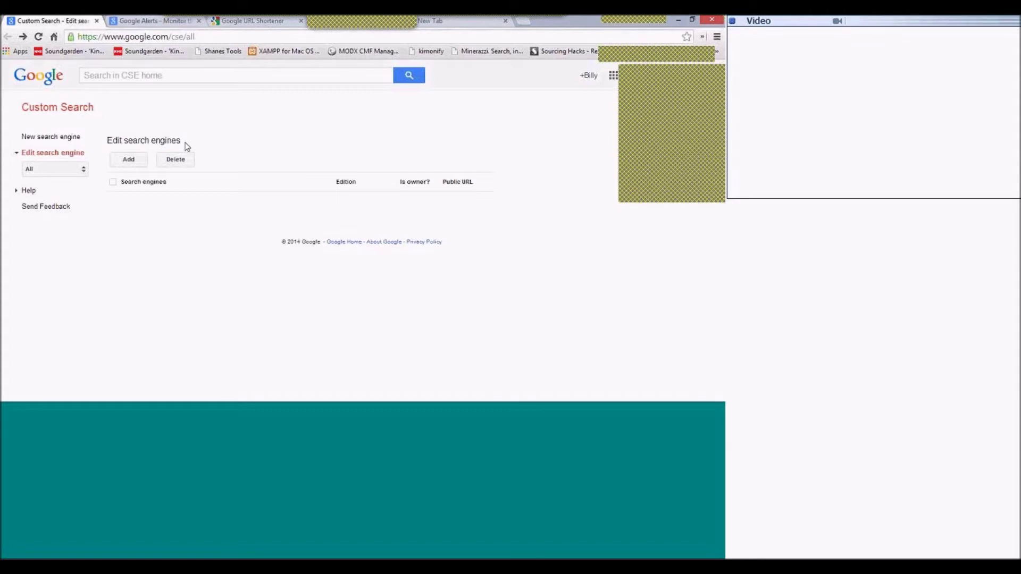
left_click(135, 163)
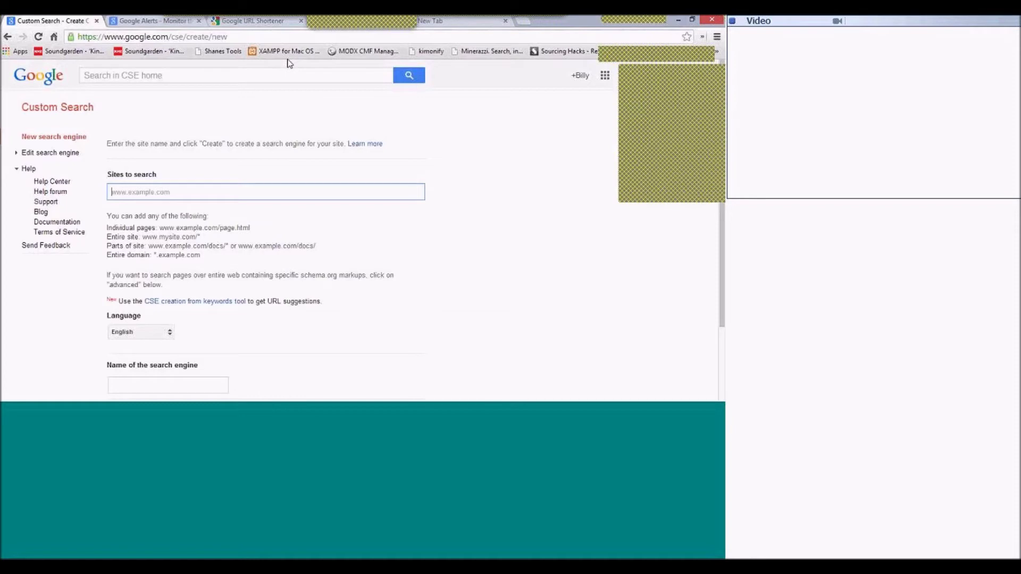
type("www")
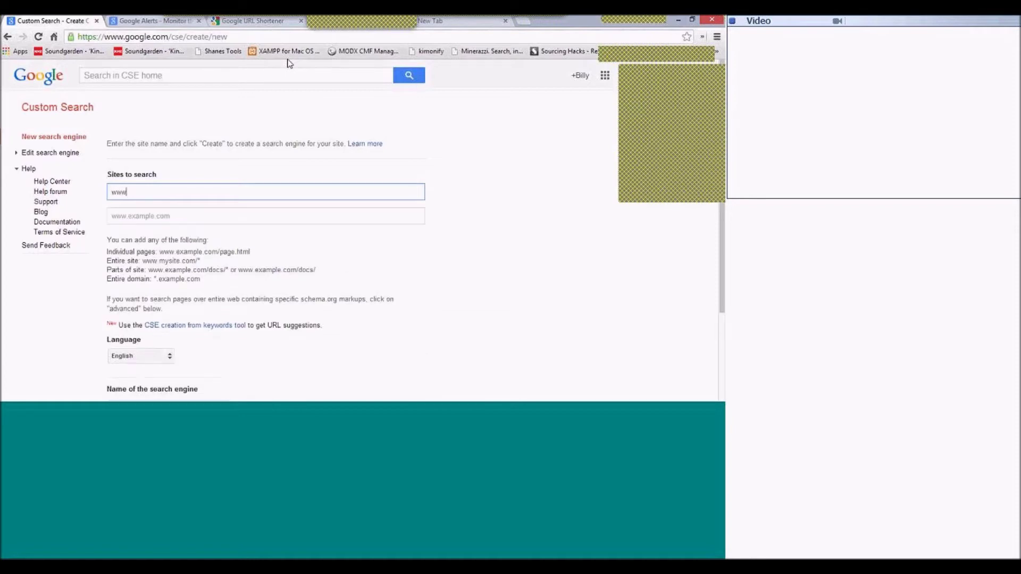
type(".bbc.co.uk")
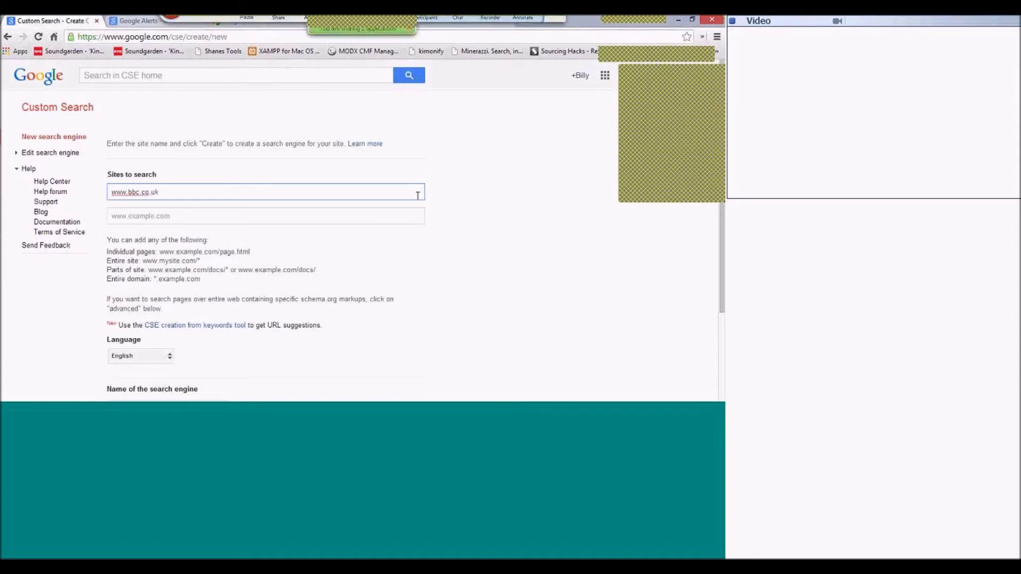
left_click(223, 216)
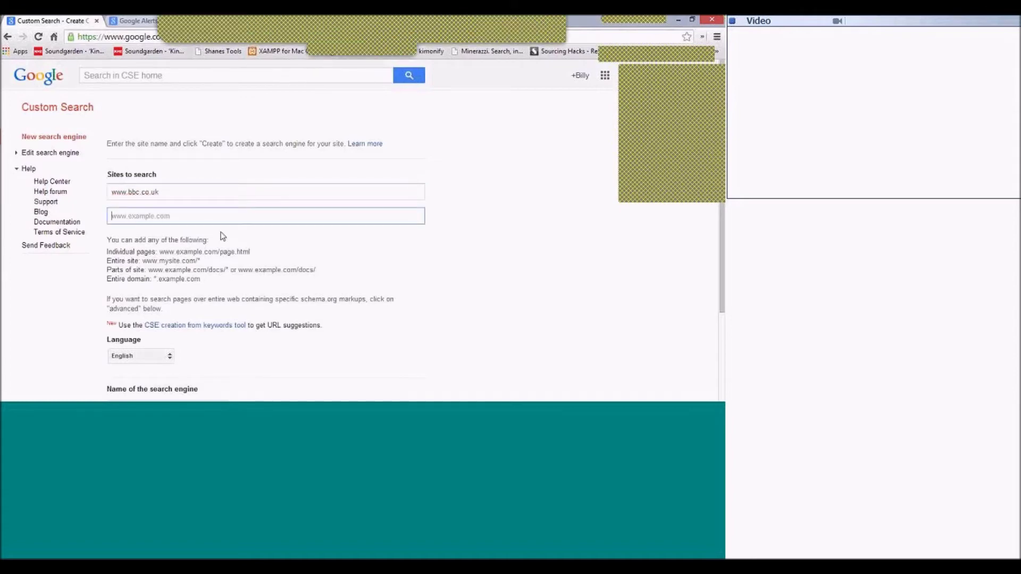
scroll(223, 236, "down", 2)
double_click(118, 302)
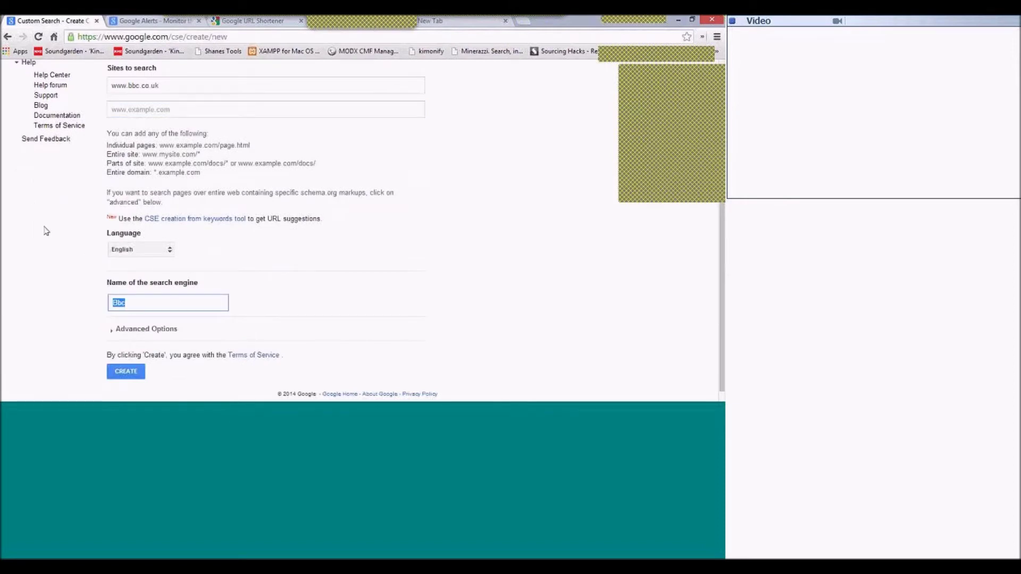
type("BBC Website")
left_click(122, 374)
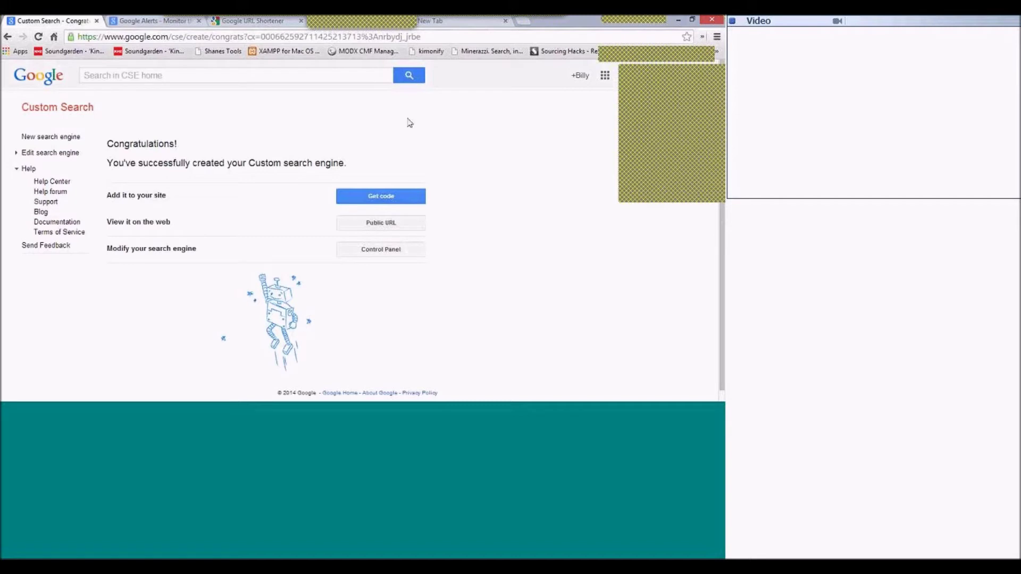
left_click(381, 224)
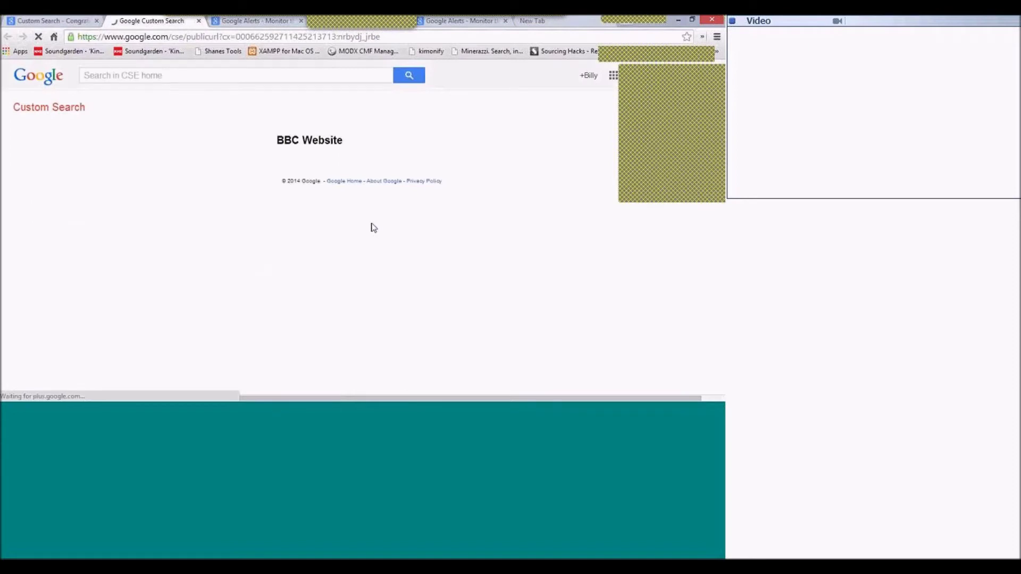
left_click(96, 189)
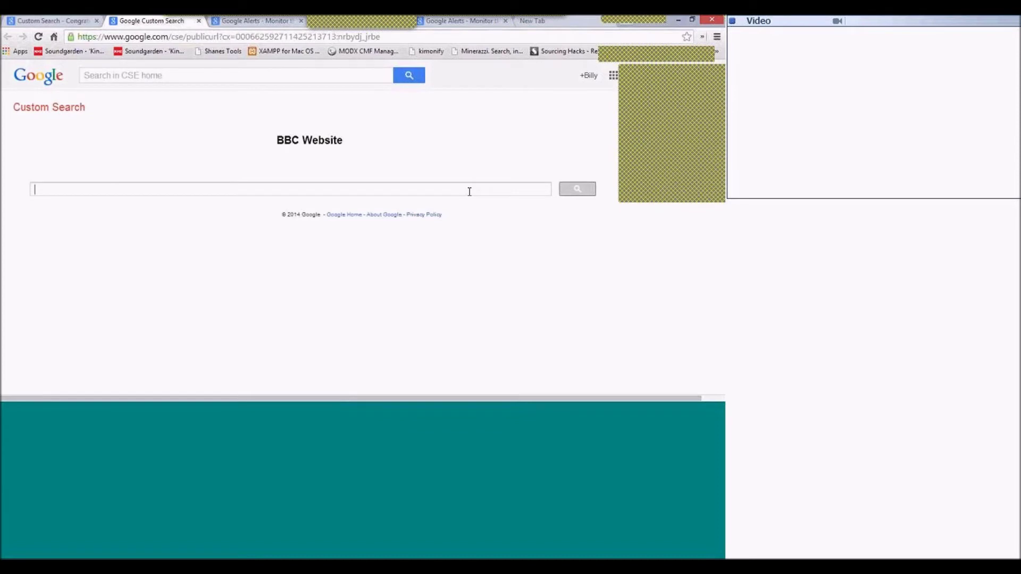
type("Commonwealth Ga")
key("BackSpace")
key("BackSpace")
key("BackSpace")
key("BackSpace")
key("BackSpace")
type("lth Games 2014")
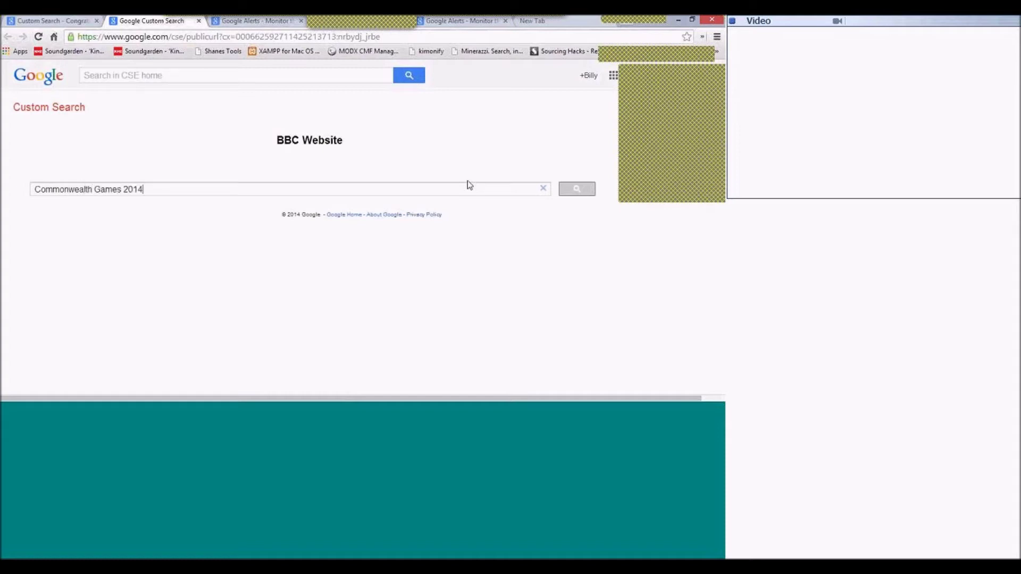
key("Return")
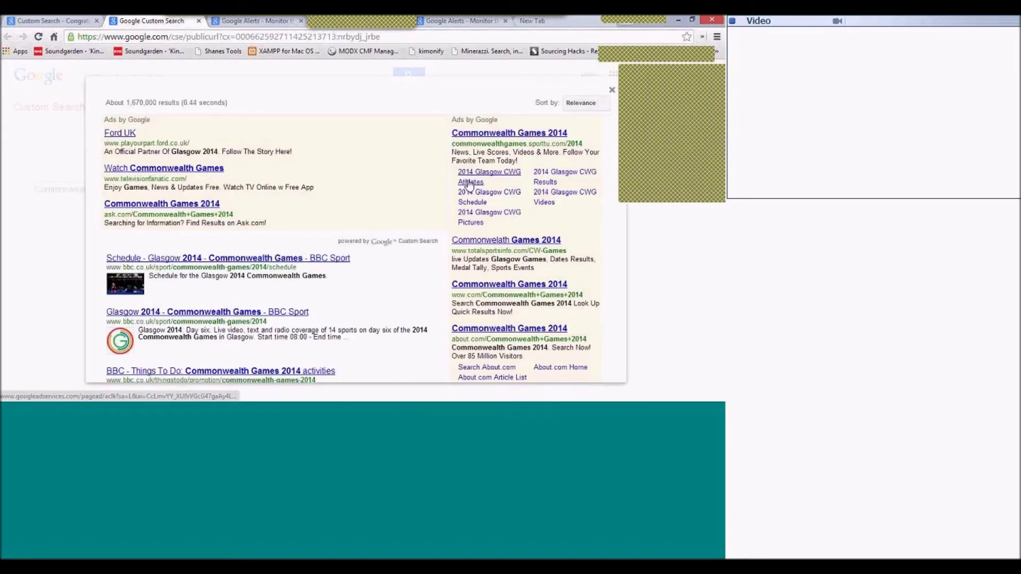
scroll(285, 231, "down", 1)
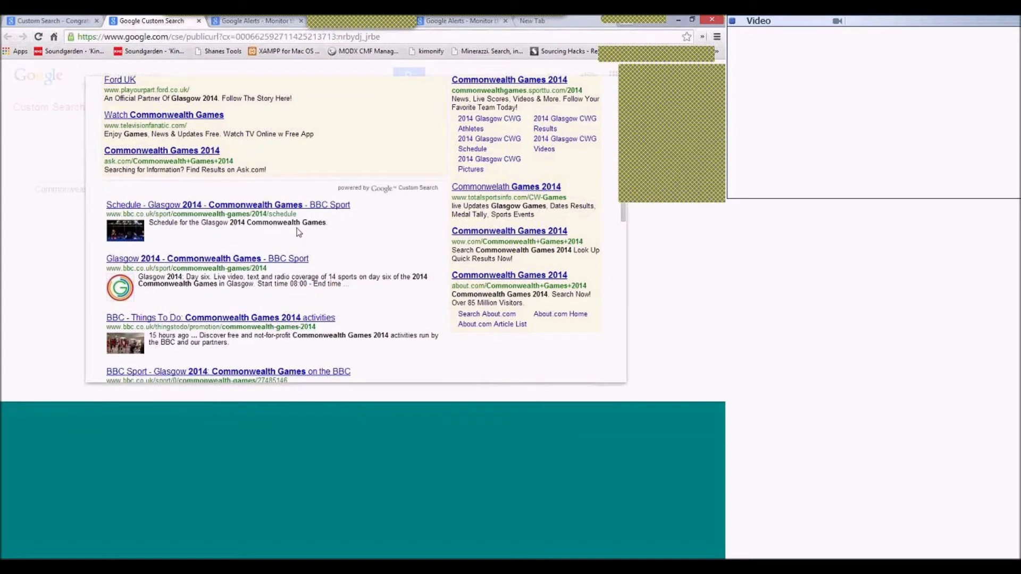
scroll(297, 232, "down", 1)
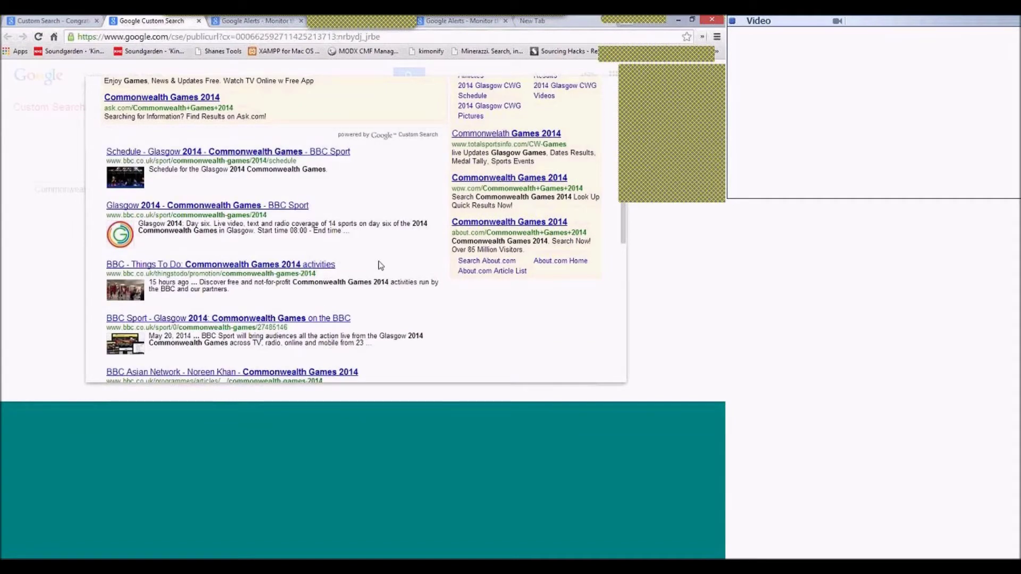
scroll(267, 287, "down", 4)
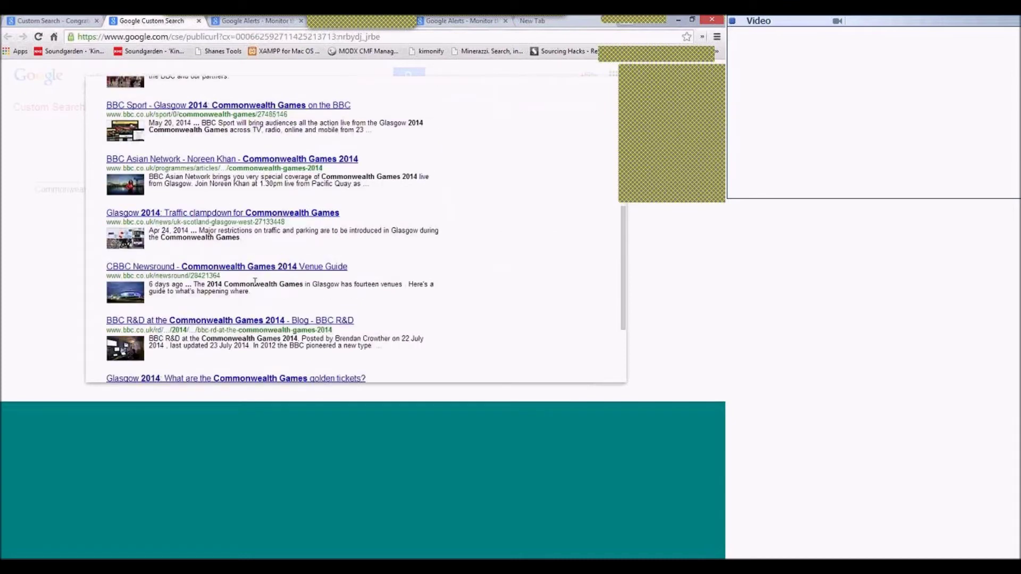
scroll(255, 282, "down", 1)
scroll(255, 280, "down", 1)
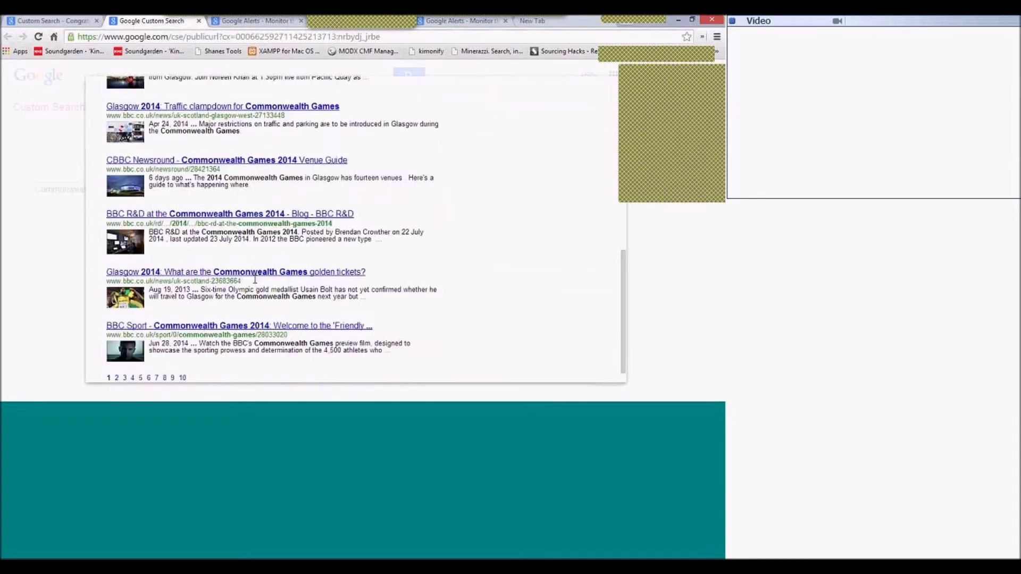
scroll(255, 280, "down", 1)
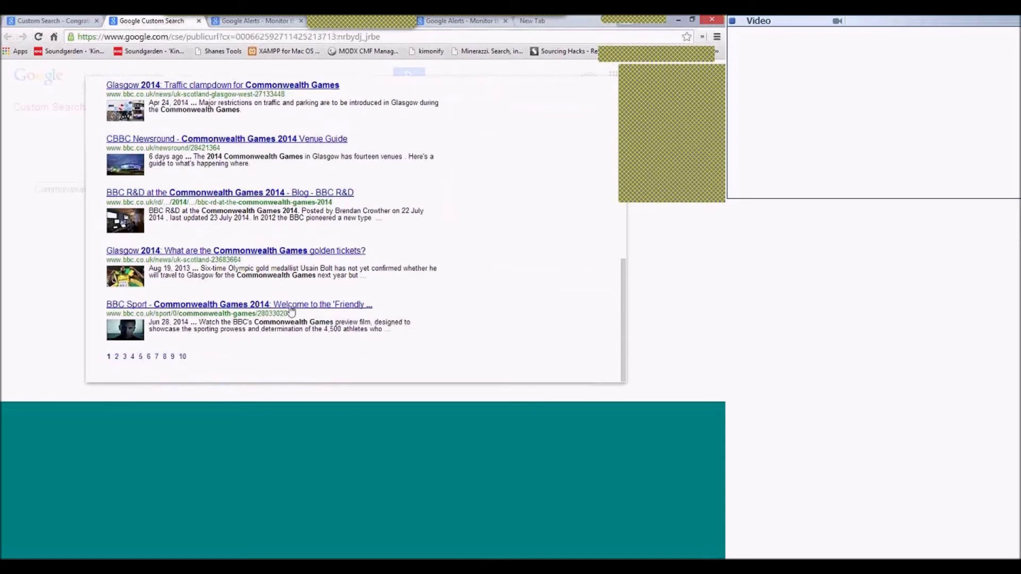
scroll(291, 311, "up", 10)
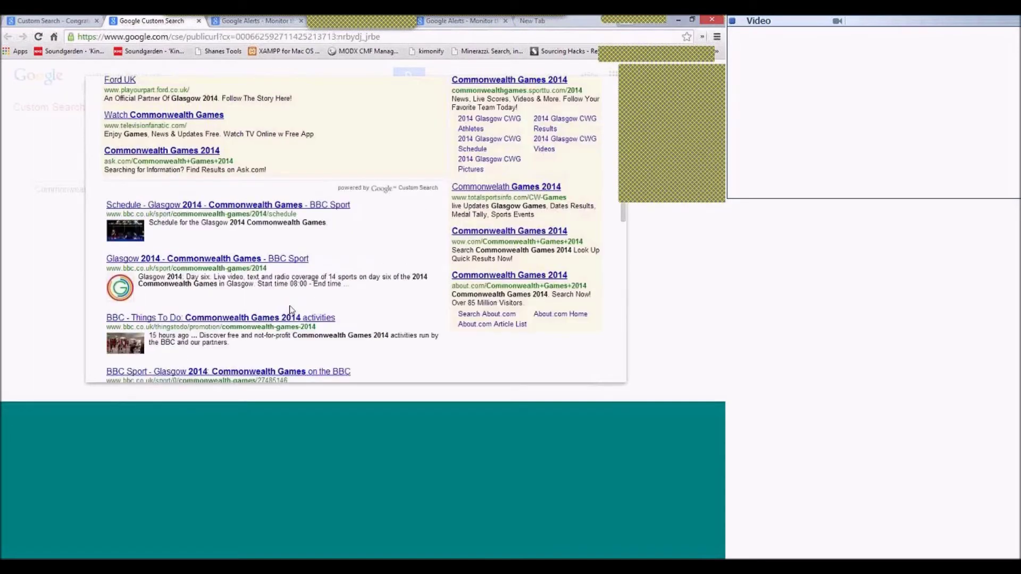
scroll(292, 311, "up", 1)
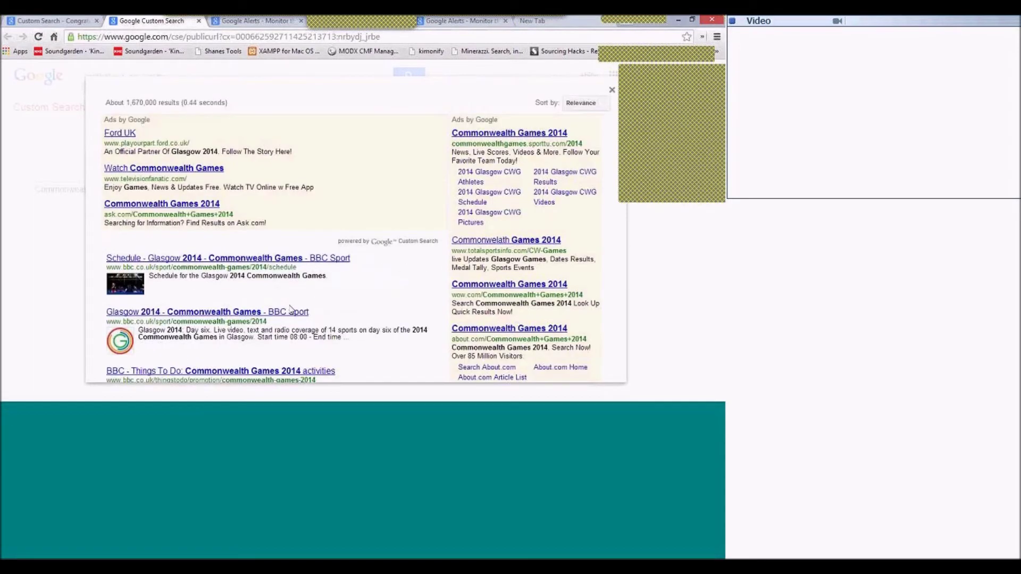
Close the results preview and trim the address back to /cse/ to list your engines.
left_click(612, 92)
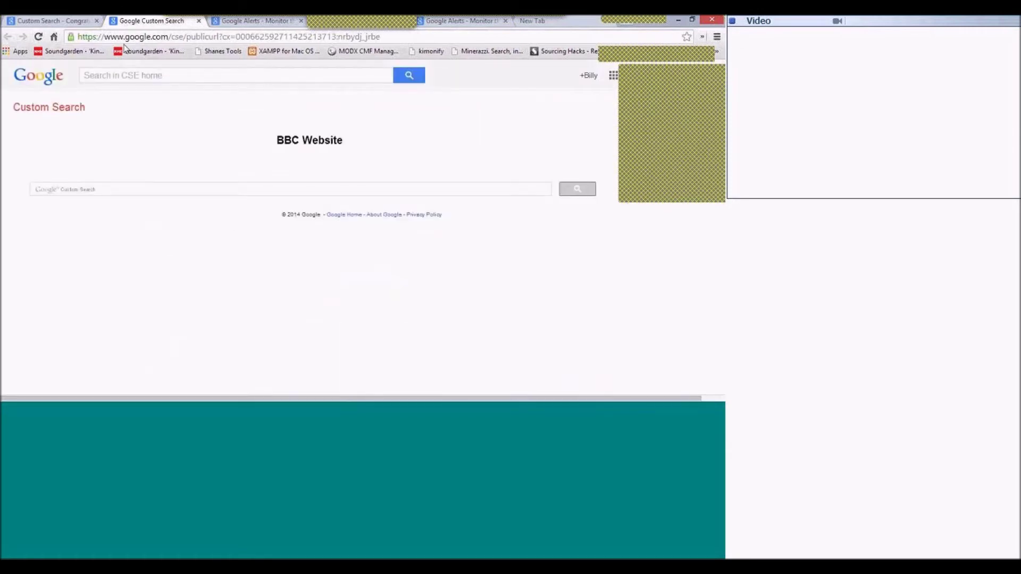
left_click(187, 37)
key("shift+End")
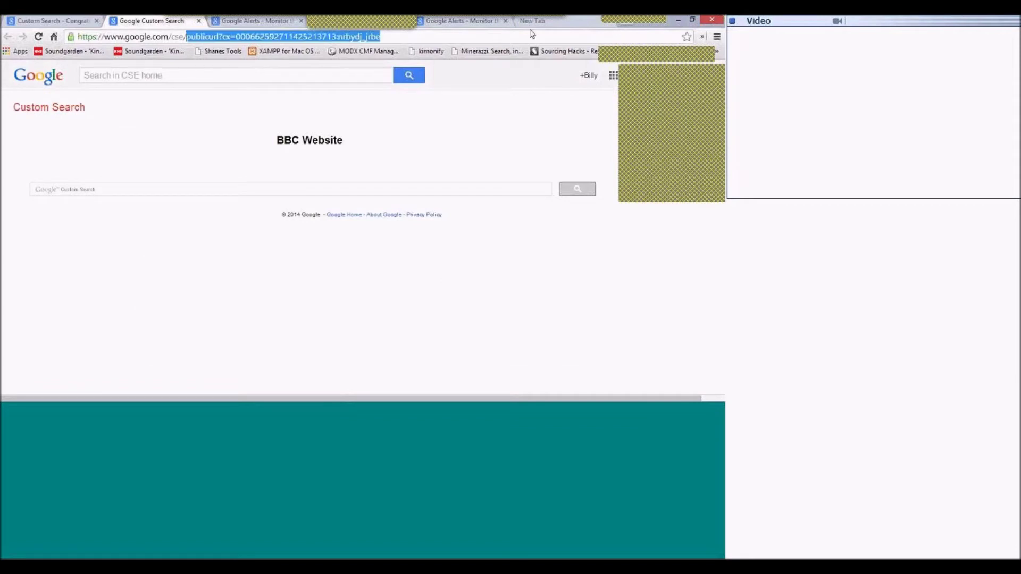
key("Delete")
key("Return")
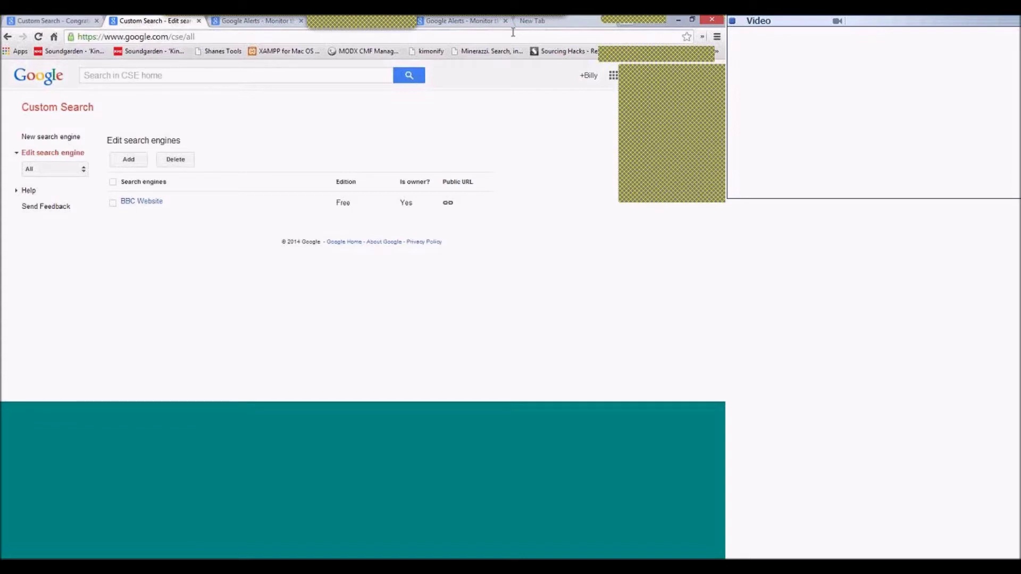
Add uk.linkedin.com/in and uk.linkedin.com/pub as sites for a new search engine.
left_click(135, 160)
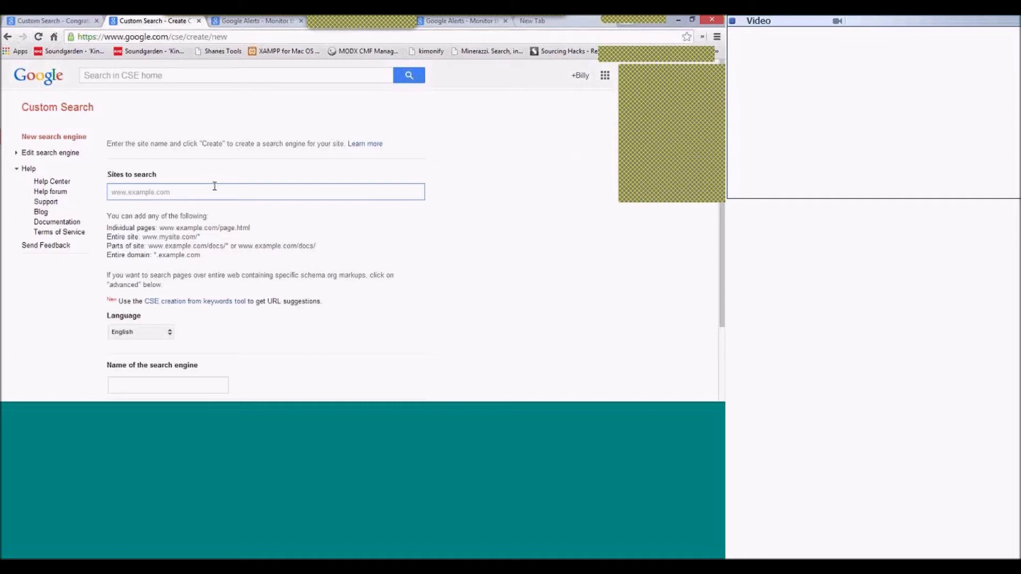
type("uk.linkedi")
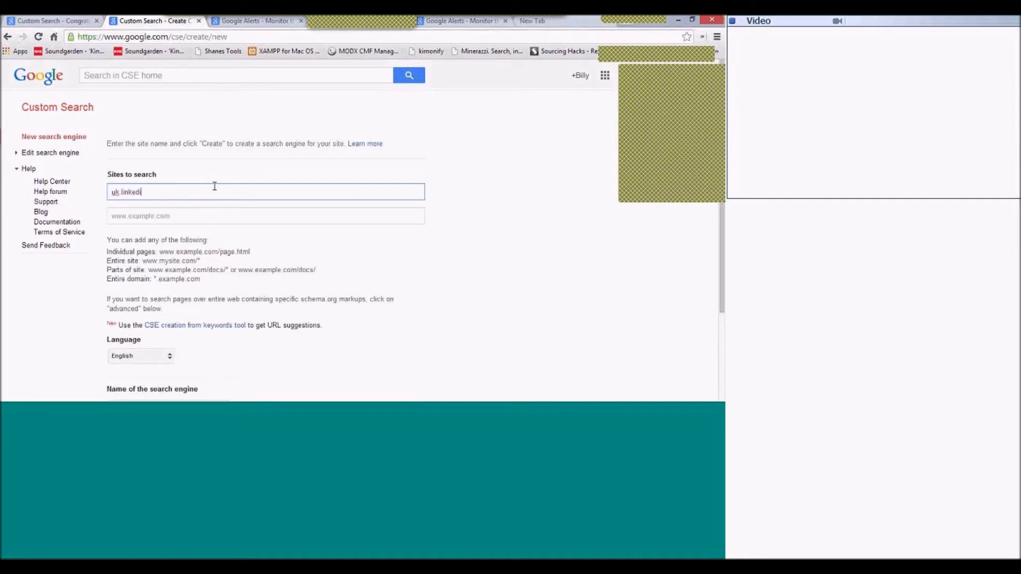
type("n.com/in")
left_click(166, 214)
type("uk.linkedi")
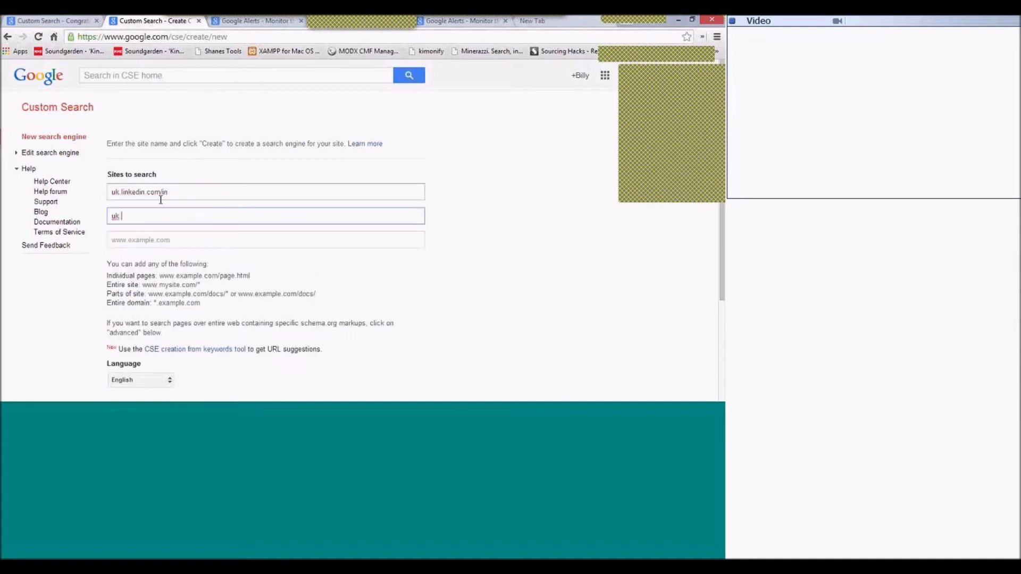
type("n.com/pub")
Compare the site entries with the site-pattern help text, then scroll down to the name.
left_click_drag(182, 193, 102, 196)
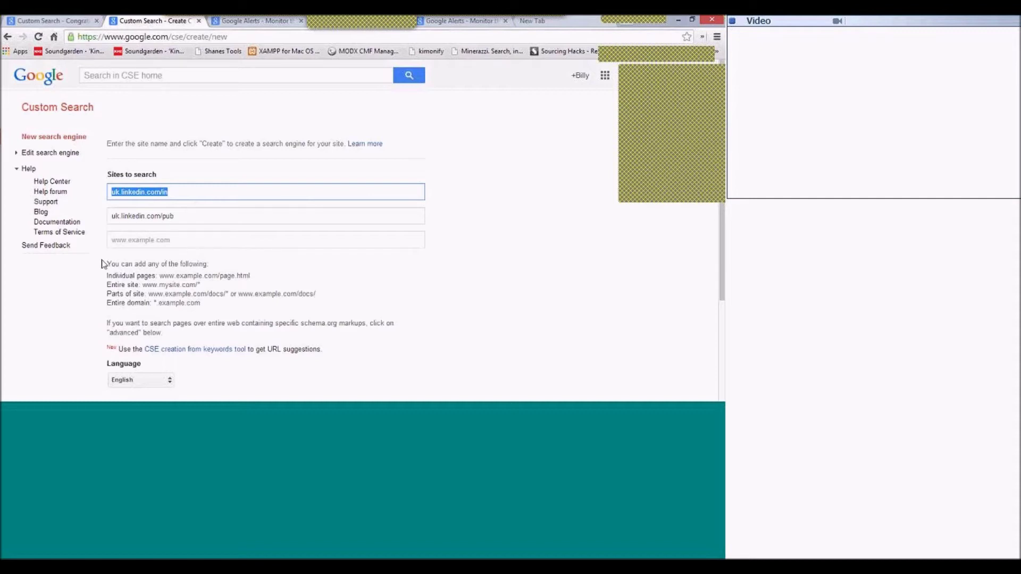
left_click_drag(104, 264, 219, 278)
left_click(220, 277)
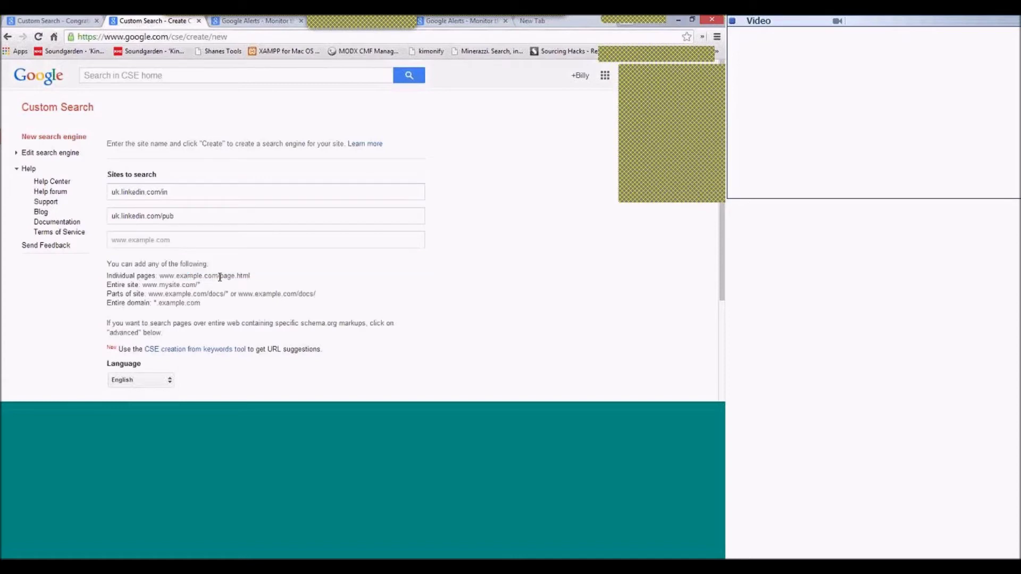
double_click(220, 277)
left_click(220, 277)
double_click(120, 191)
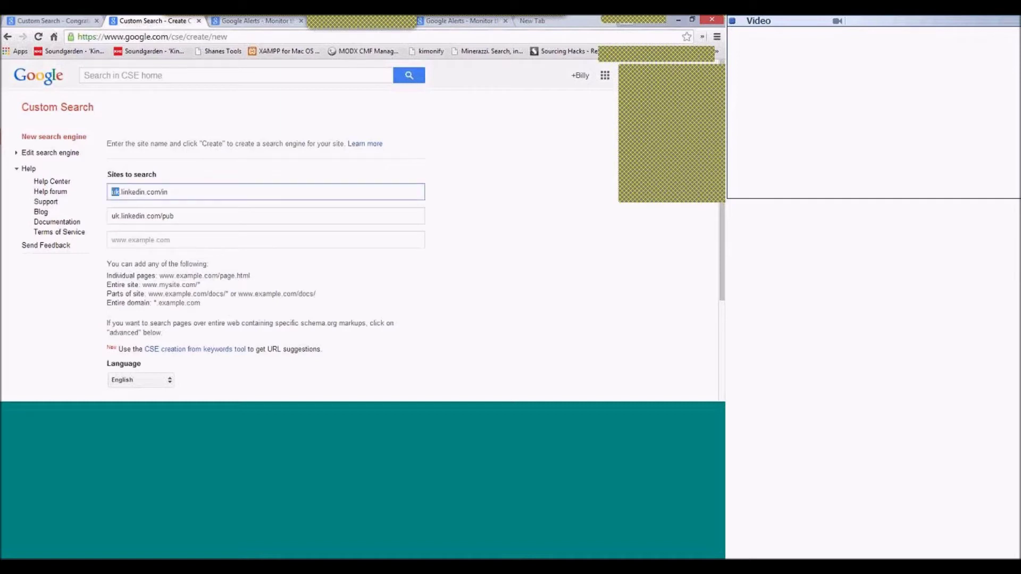
left_click(112, 191)
left_click(190, 192)
left_click_drag(152, 294, 340, 290)
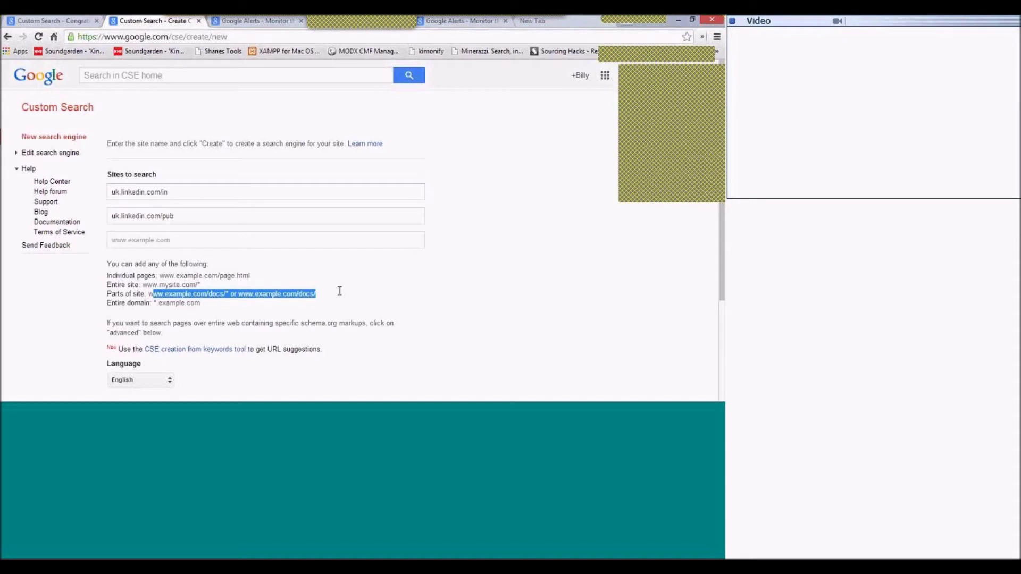
left_click(339, 291)
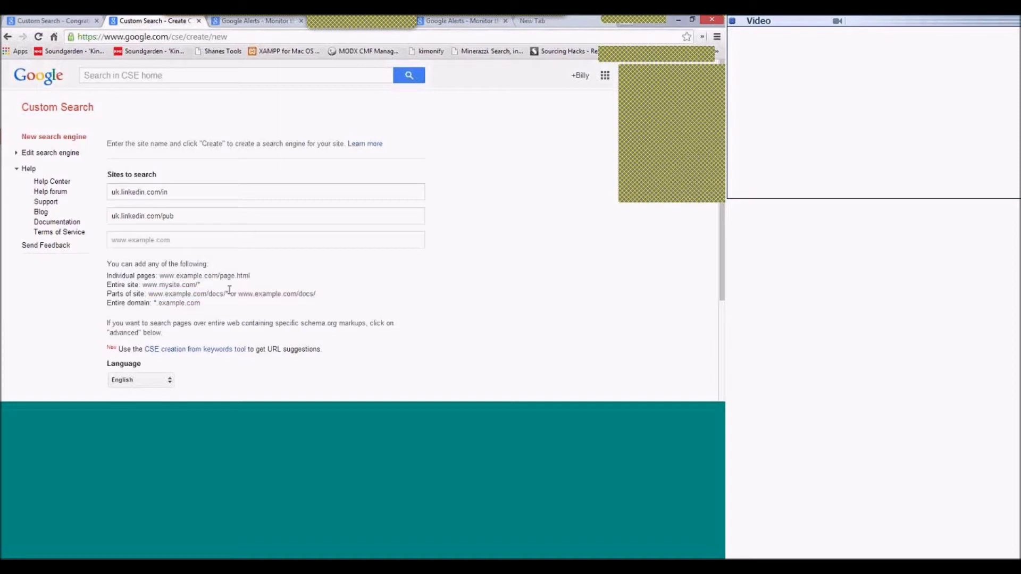
left_click_drag(271, 323, 313, 323)
left_click(311, 317)
scroll(311, 317, "down", 2)
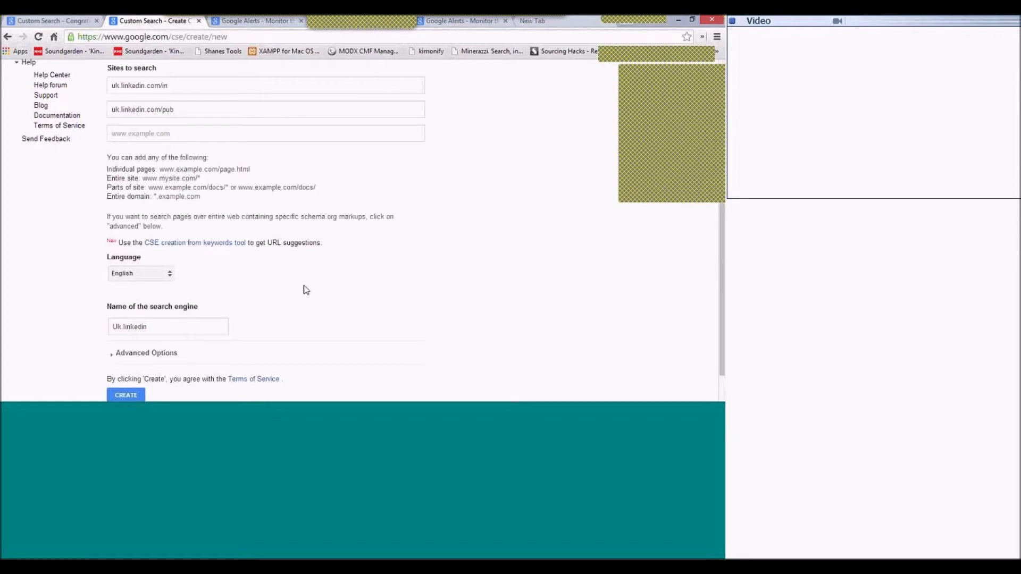
Start a keyword-based engine named Recruitment with the create-from-keywords tool.
left_click(194, 244)
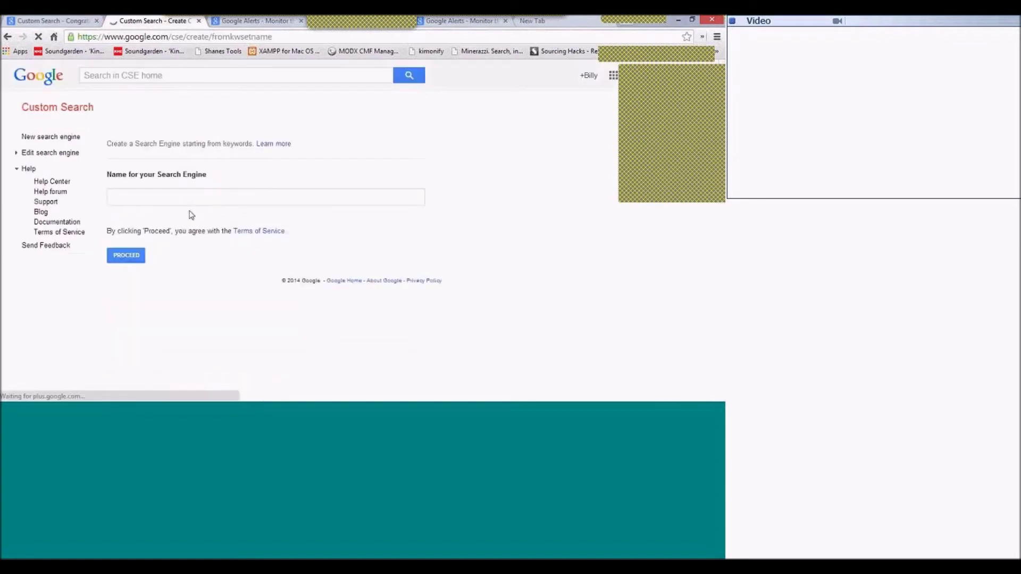
left_click(187, 193)
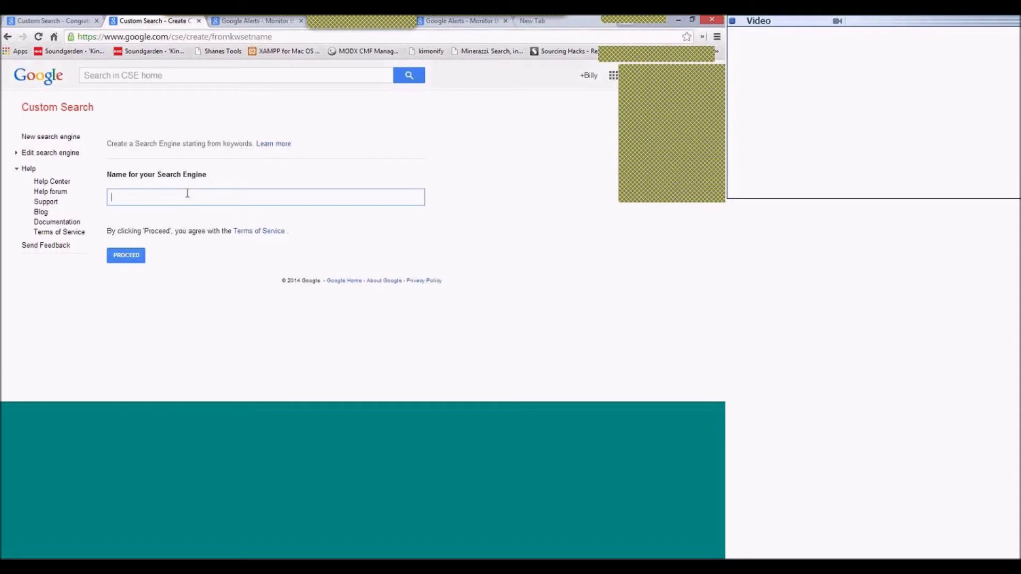
type("Recruit")
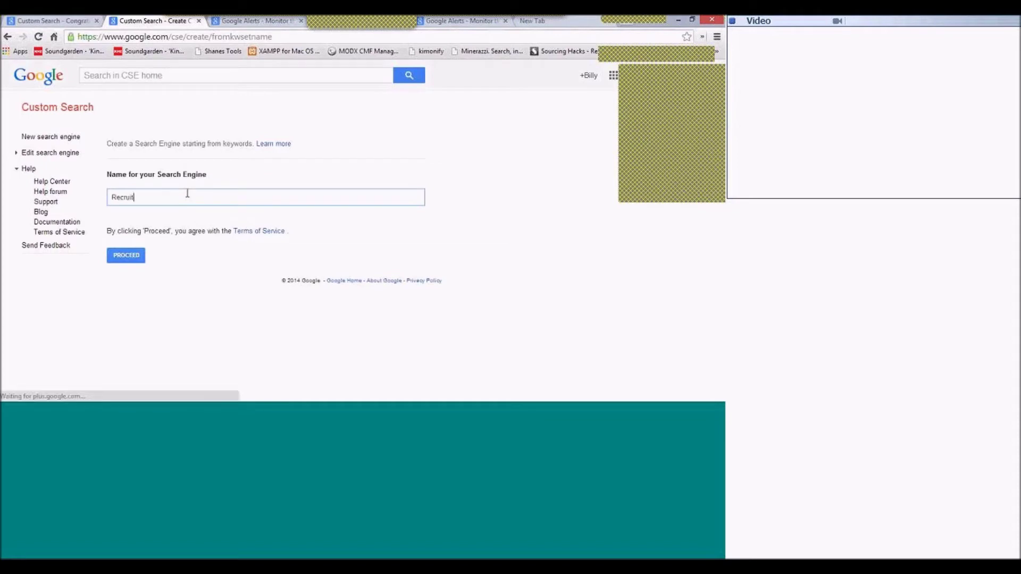
type("ment")
left_click(120, 260)
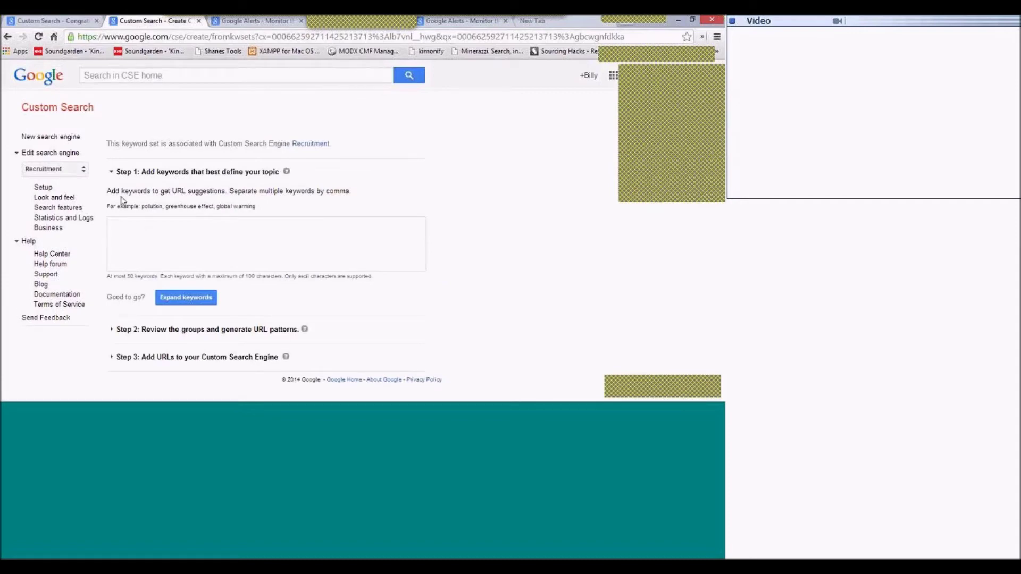
Enter keywords recruitment, sourcing, talent, jobs, candidates and acquisition, correcting acquisition's spelling.
type("recruitment sourcing ")
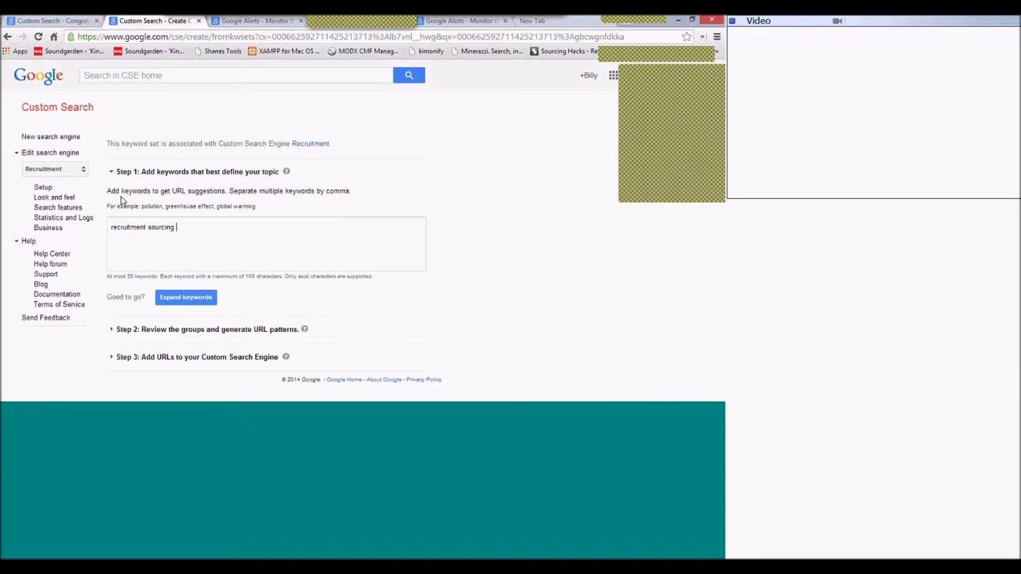
type("talent jobs candidates")
type("acqusition")
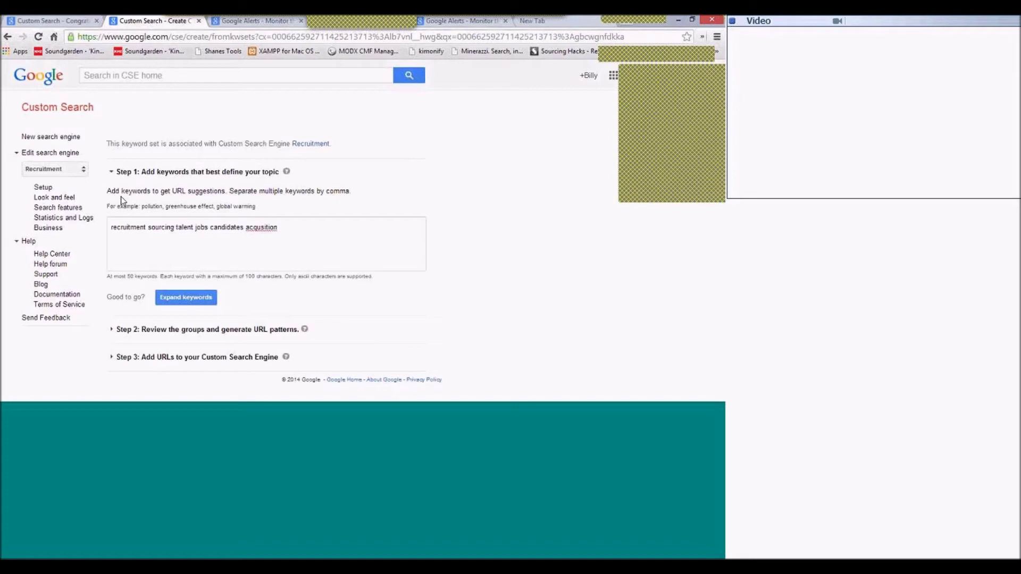
left_click(257, 228)
type("i")
right_click(259, 228)
left_click(286, 108)
Separate the keywords with commas after recruitment, sourcing, talent, jobs and candidates.
left_click(145, 228)
type(",")
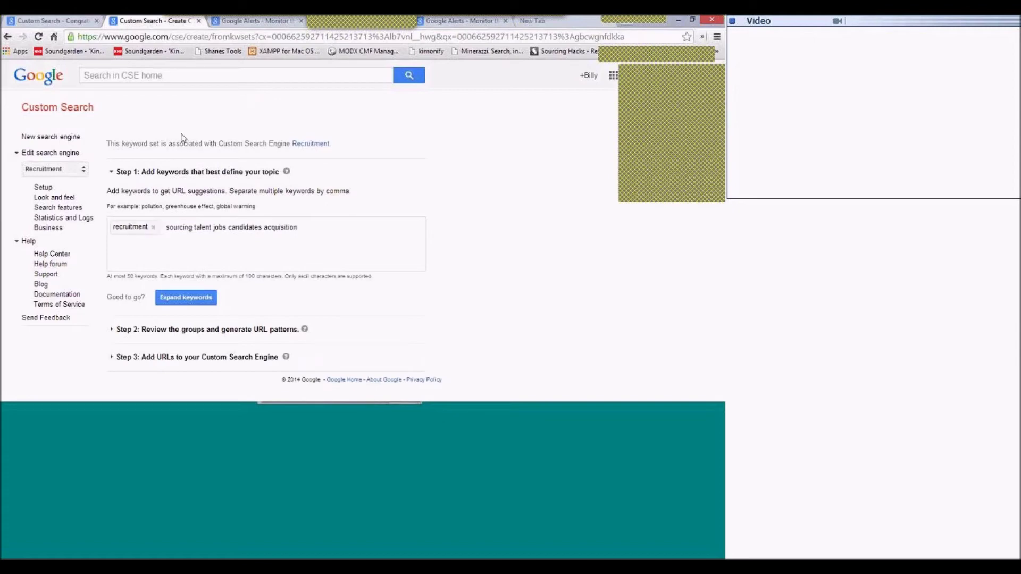
left_click(194, 227)
type(",")
left_click(242, 227)
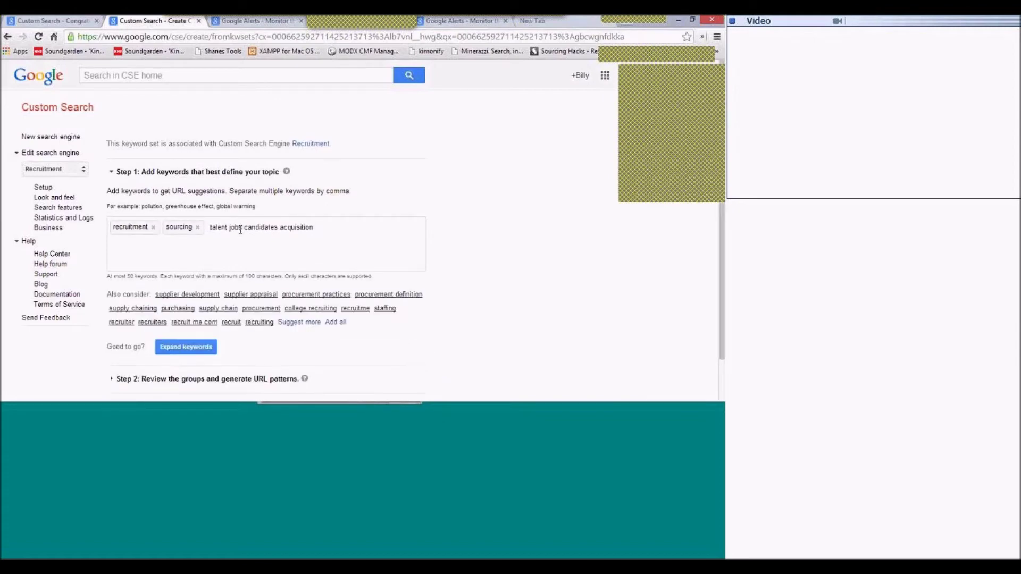
left_click(226, 228)
type(",")
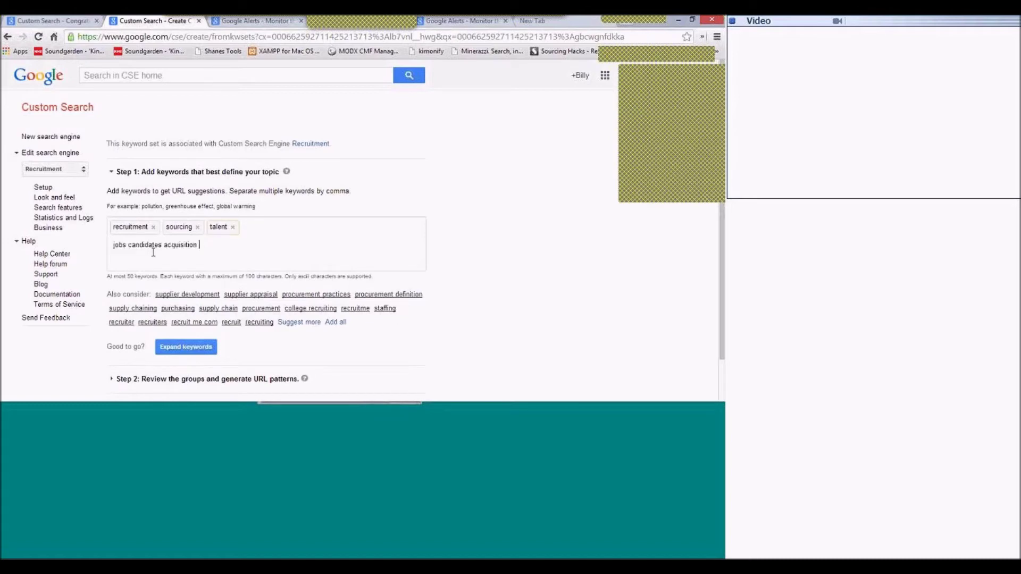
left_click(127, 245)
type(",")
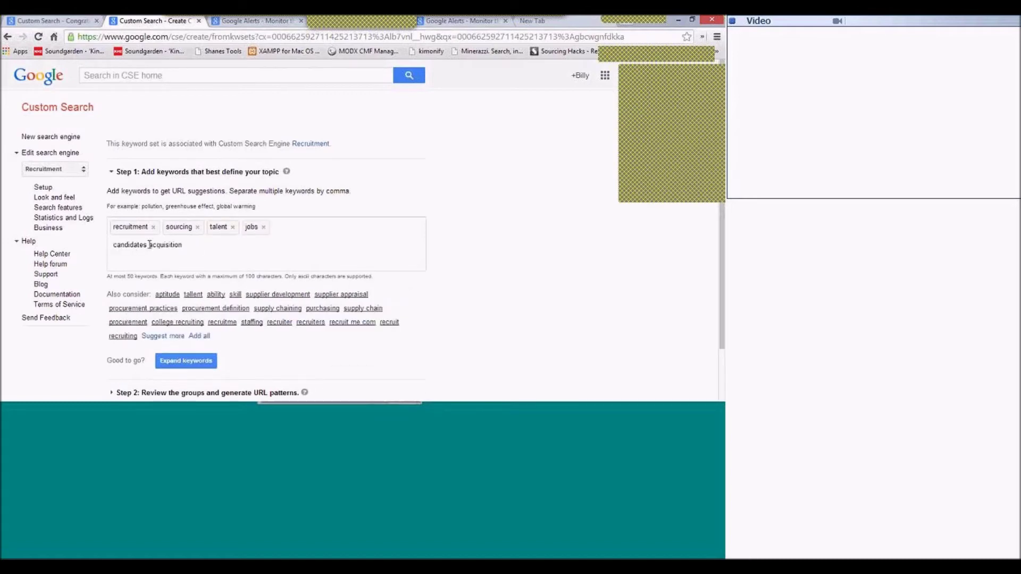
left_click(147, 245)
type(",")
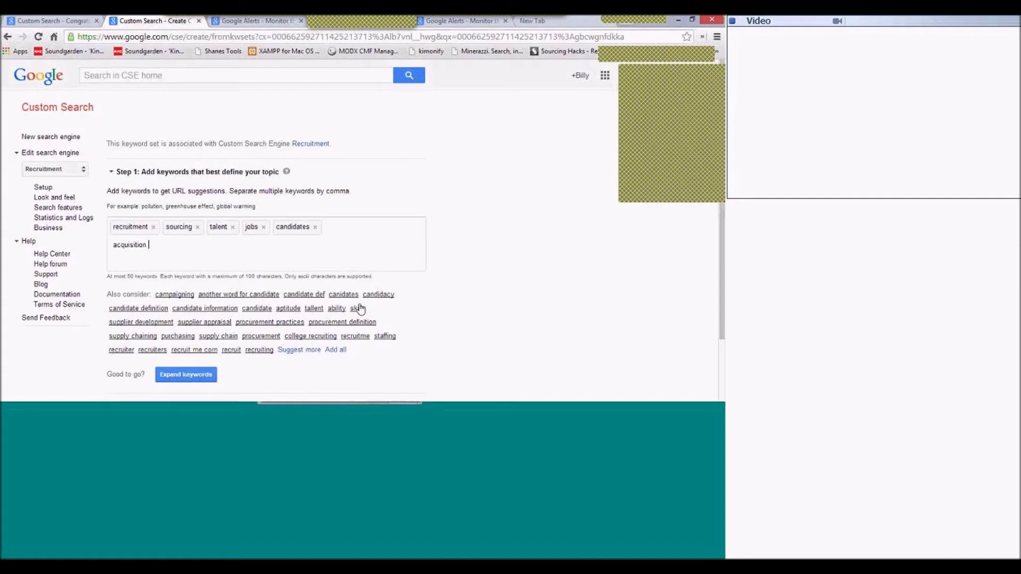
scroll(301, 342, "down", 2)
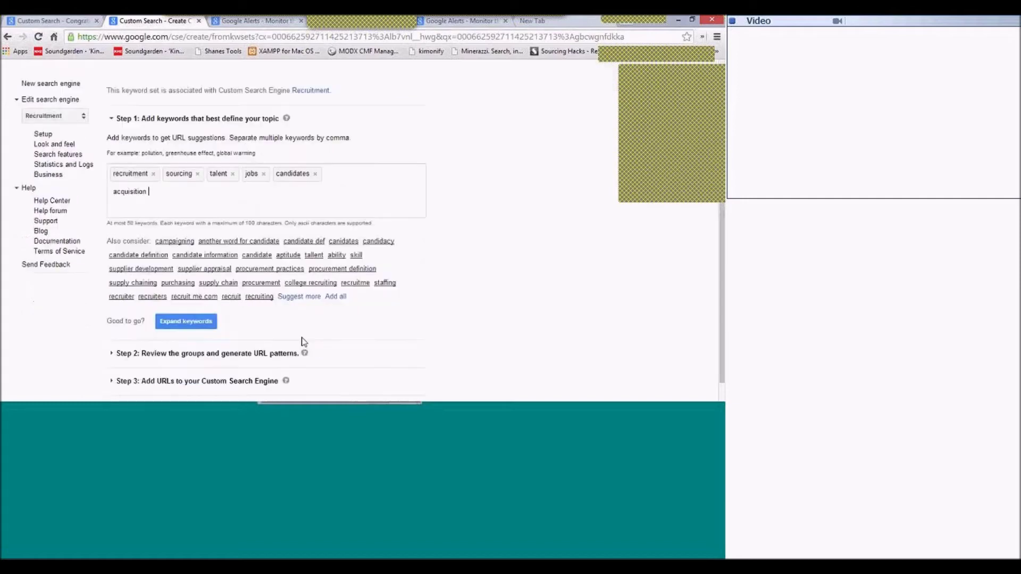
key("Return")
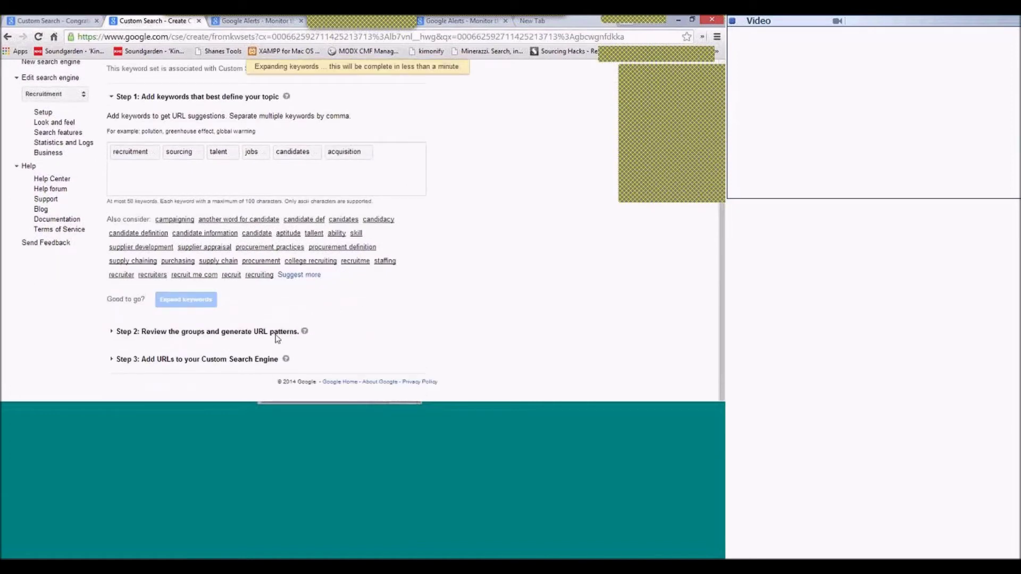
scroll(399, 292, "down", 3)
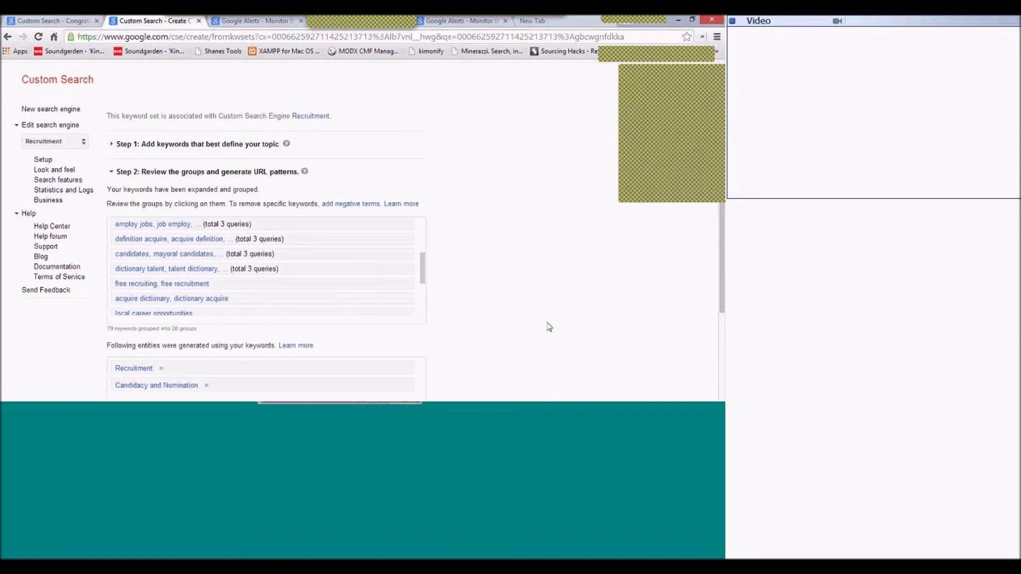
scroll(549, 326, "down", 2)
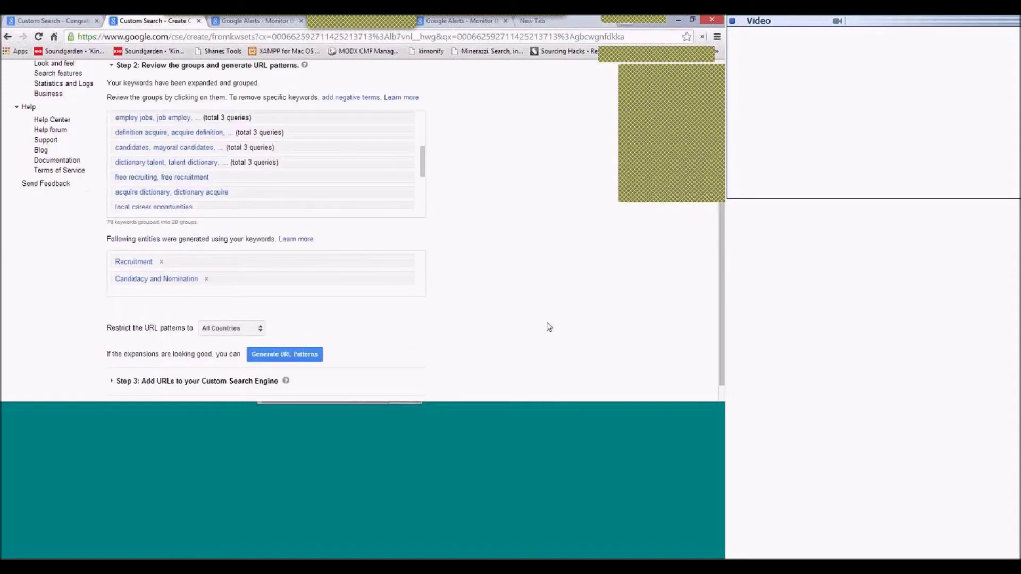
scroll(550, 327, "down", 1)
left_click(284, 332)
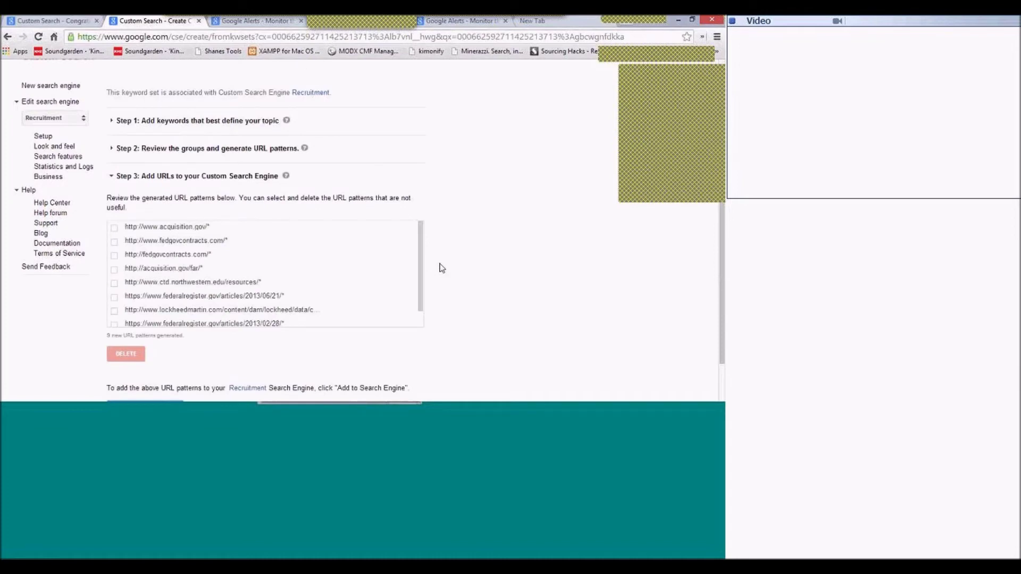
scroll(213, 272, "down", 1)
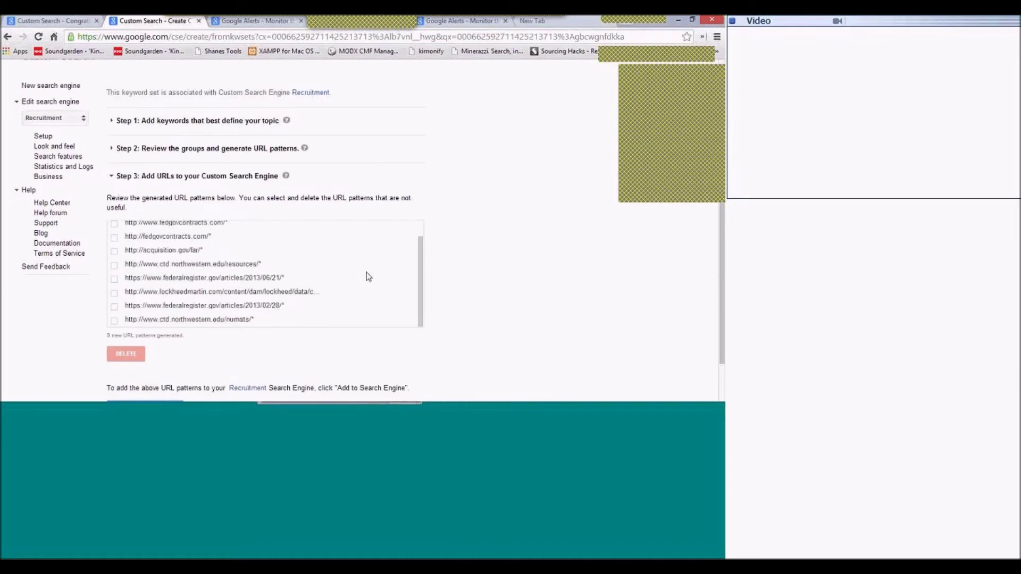
scroll(369, 277, "down", 1)
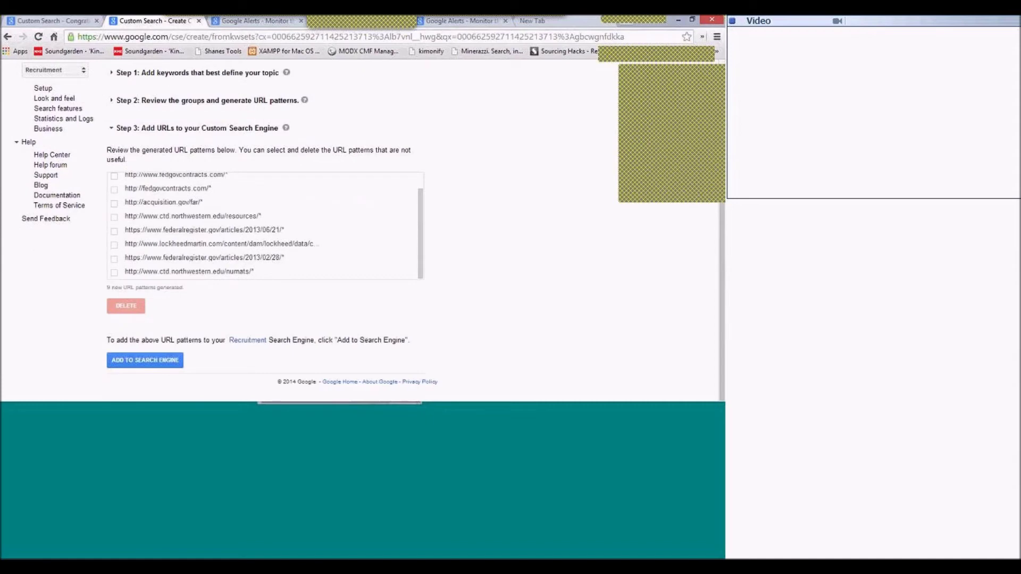
scroll(248, 271, "up", 1)
scroll(247, 272, "up", 1)
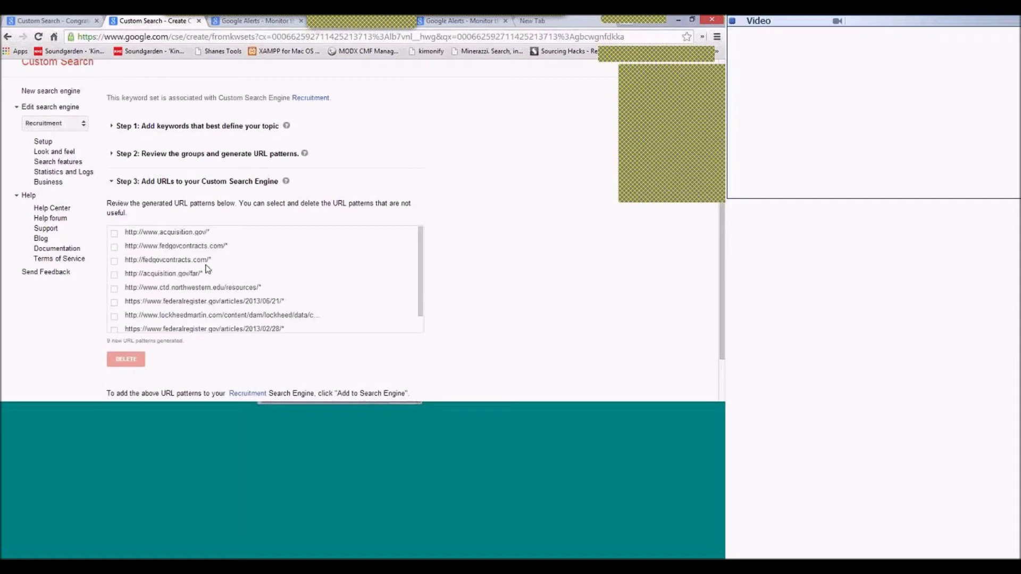
scroll(213, 249, "down", 1)
scroll(213, 249, "up", 1)
scroll(213, 248, "up", 1)
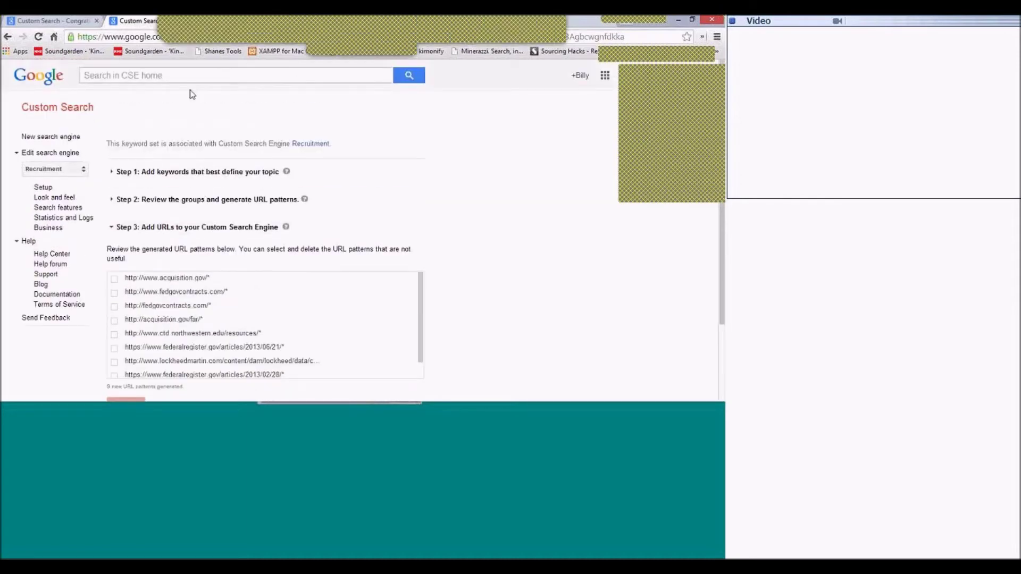
Load google.com/cse/all to list all search engines.
left_click(182, 78)
left_click_drag(187, 36, 624, 37)
type("all")
key("Return")
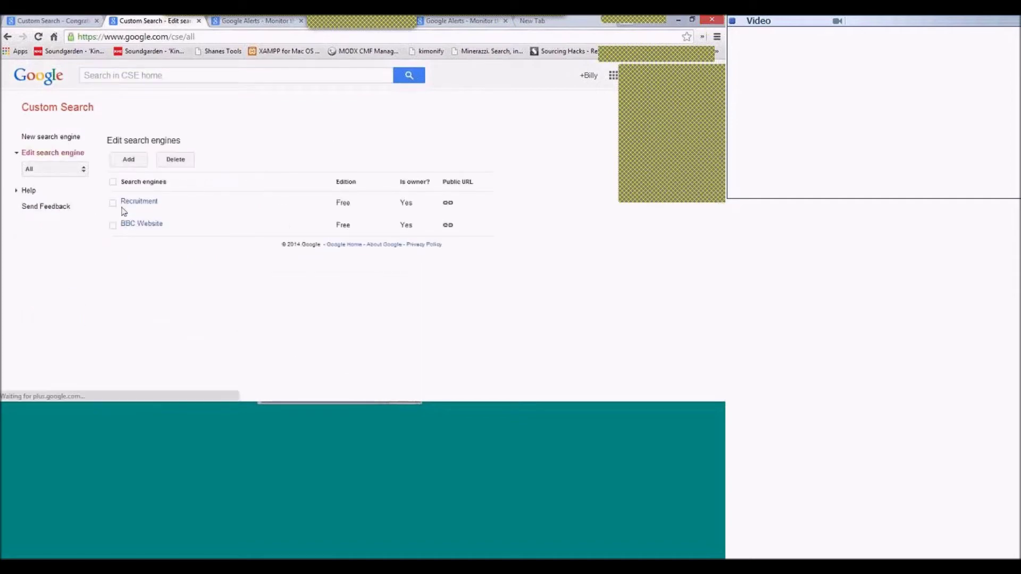
Delete the Recruitment engine, leaving BBC Website, and begin a new engine.
left_click(113, 203)
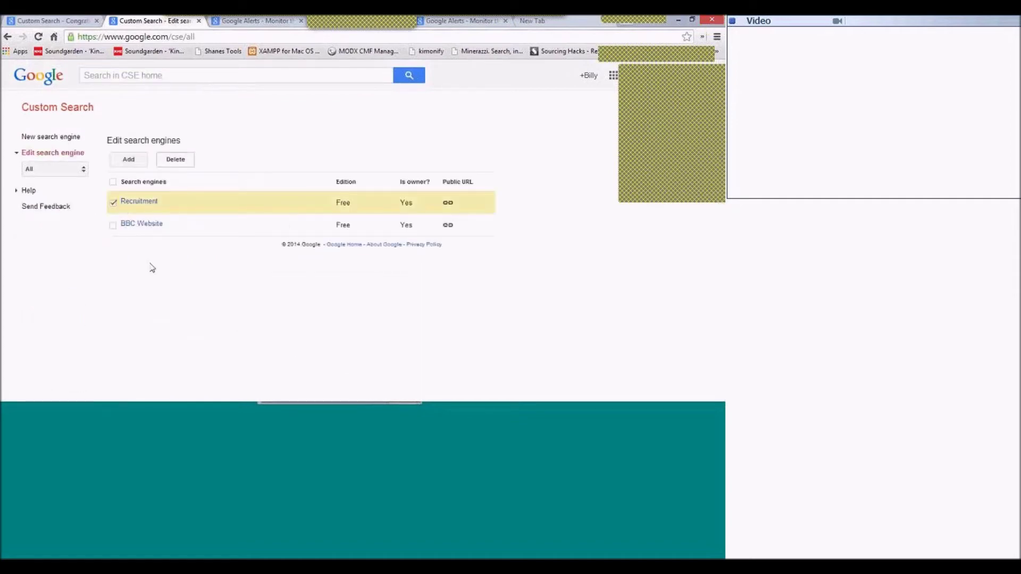
left_click(176, 160)
left_click(248, 257)
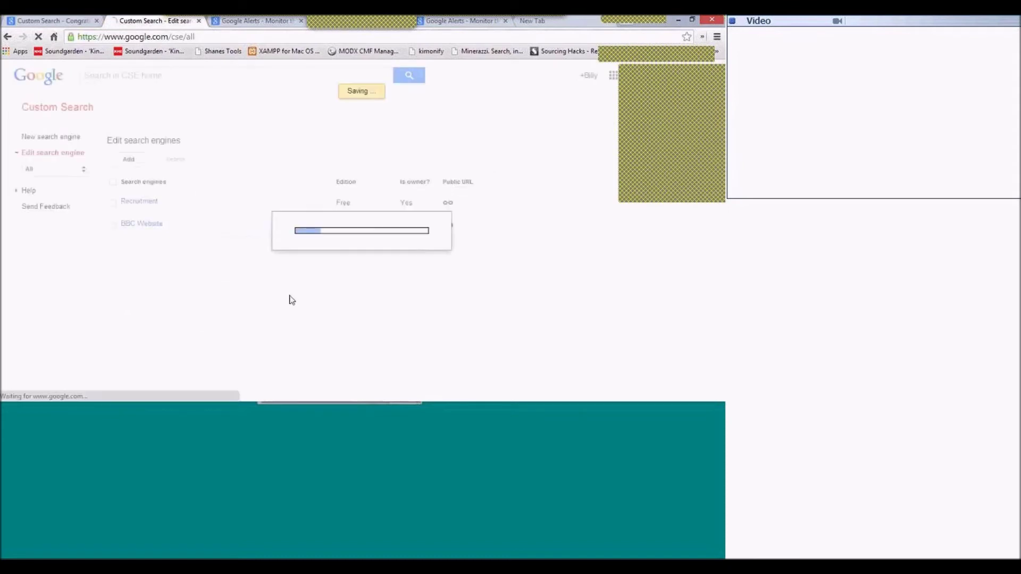
left_click(123, 165)
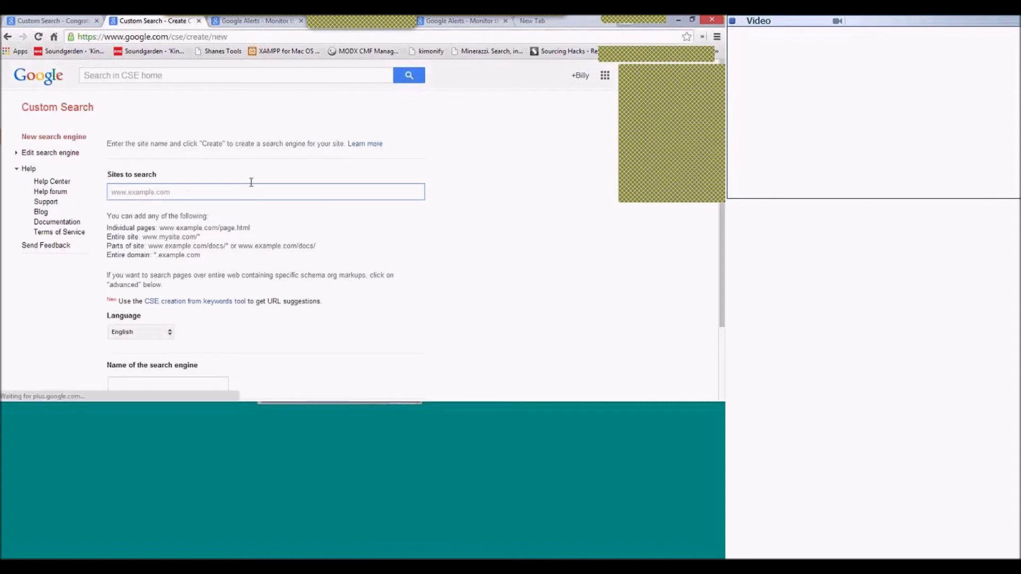
List uk.linkedin.com/pub and uk.linkedin.com/in as the sites to search.
type("uk.linkedin.com/")
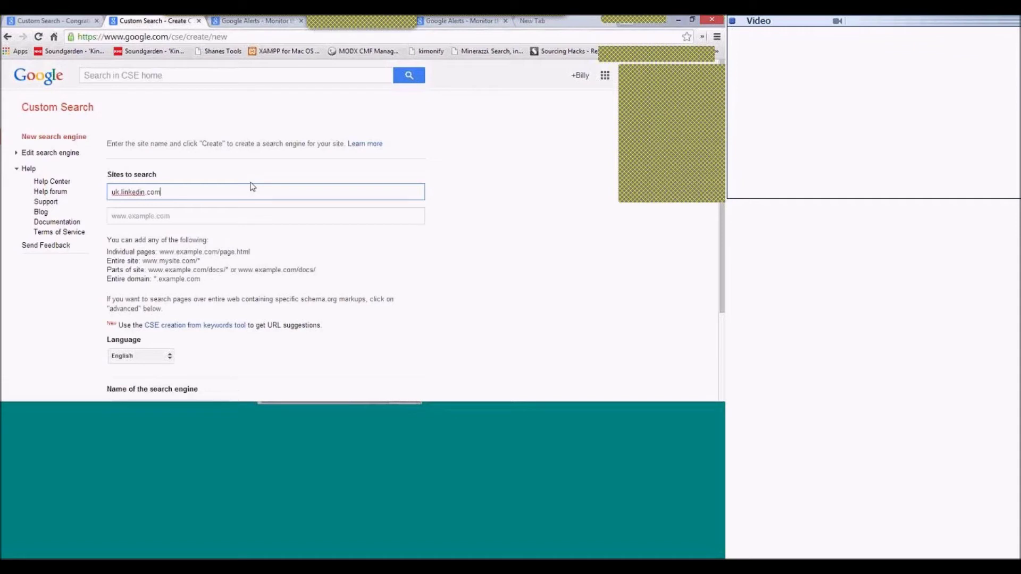
type("pub")
key("Tab")
type("uk.linkedin.com/")
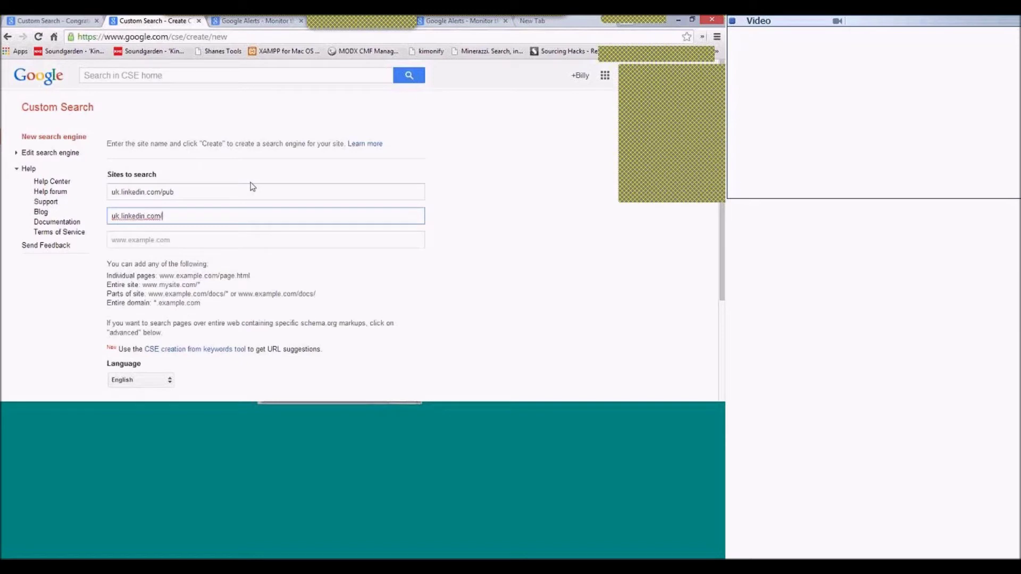
type("in")
key("Tab")
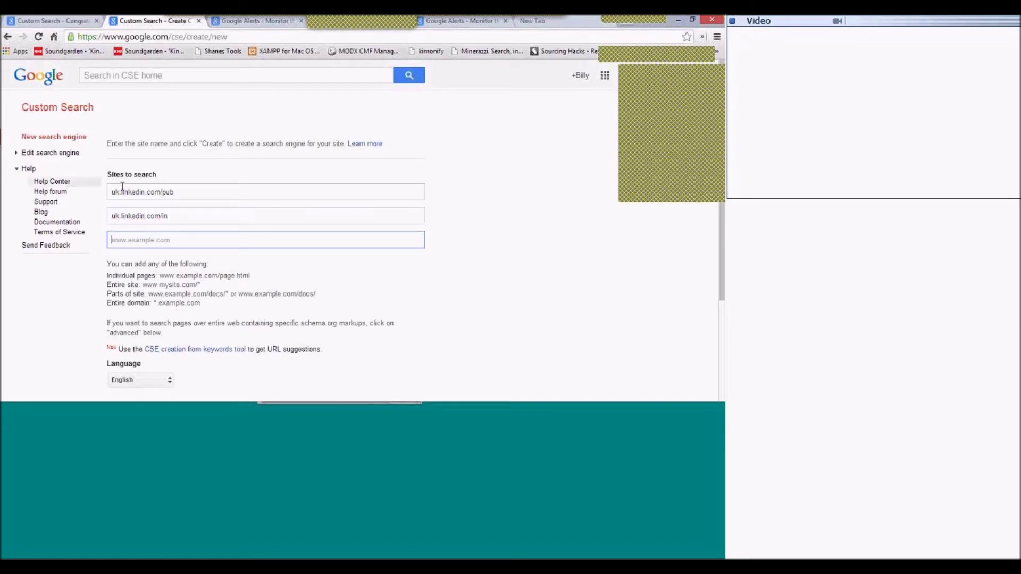
double_click(119, 193)
double_click(115, 216)
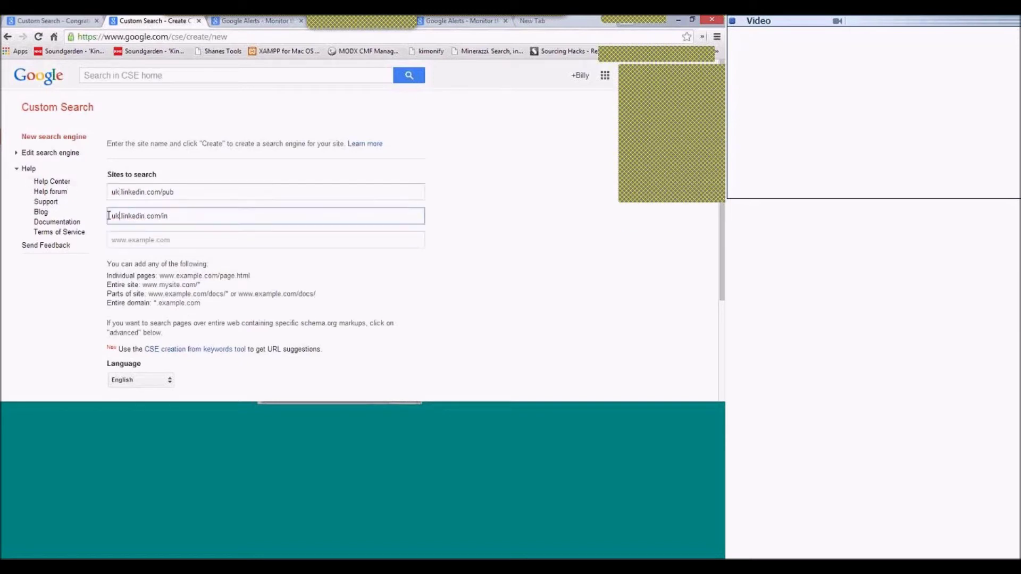
left_click(174, 212)
Name the engine UK - LinkedIn and create it.
scroll(283, 299, "down", 5)
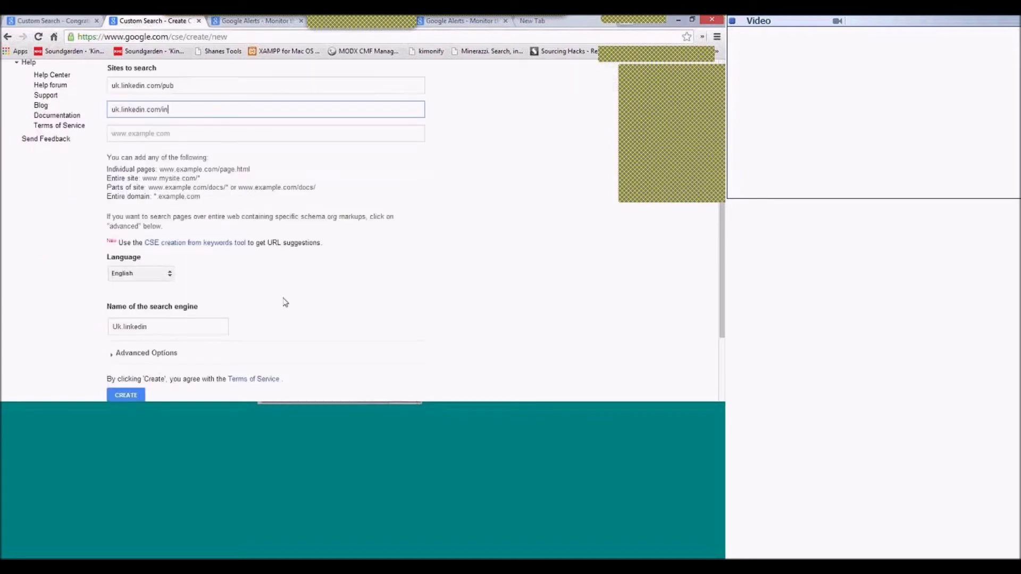
left_click(168, 291)
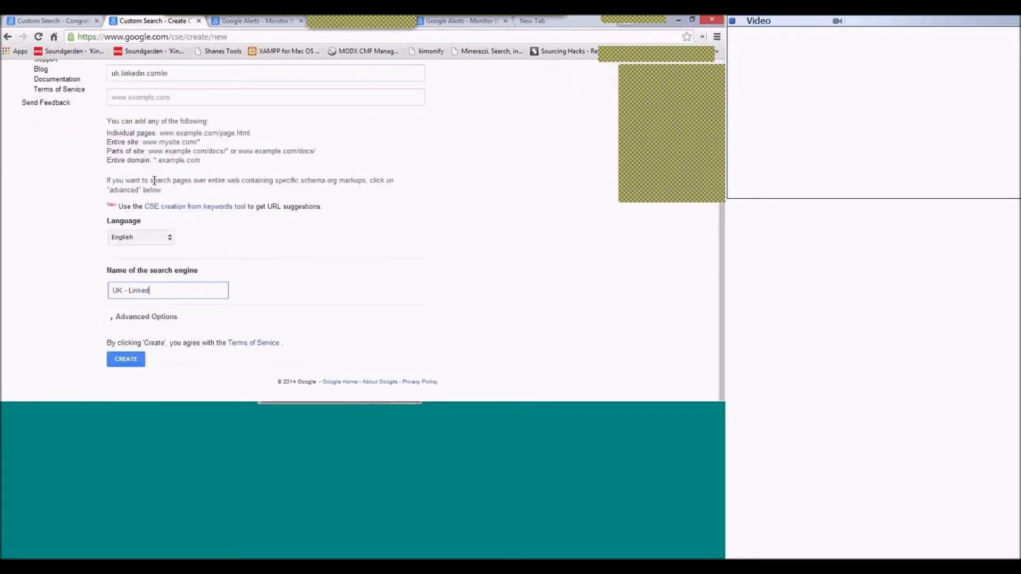
scroll(376, 221, "up", 5)
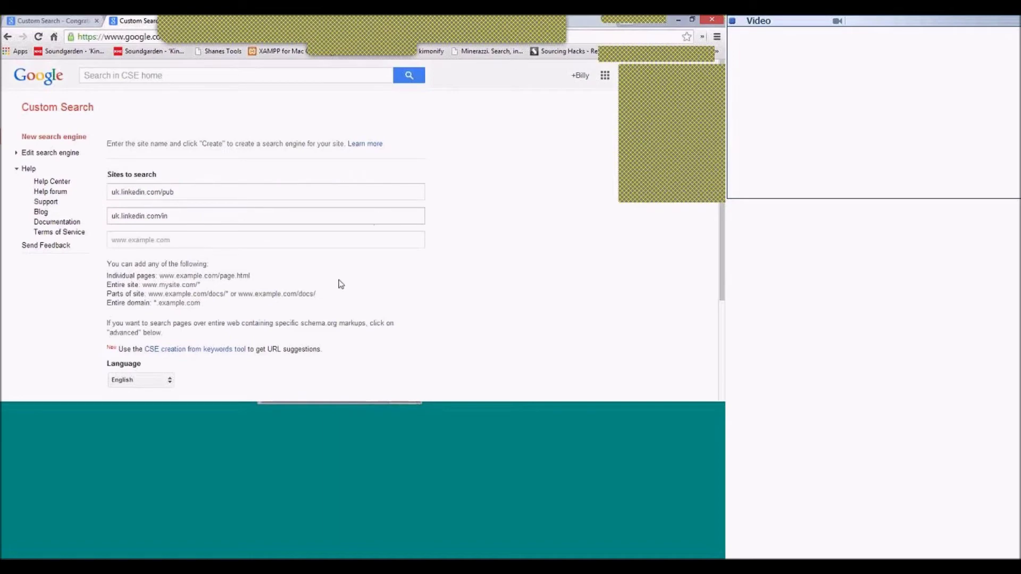
scroll(338, 285, "down", 5)
left_click(127, 359)
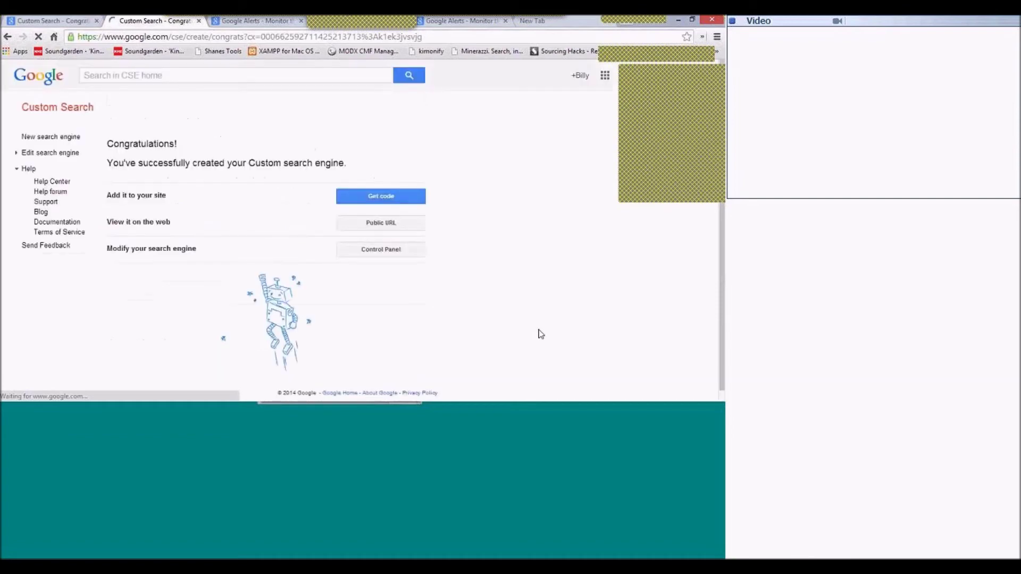
Open the UK - LinkedIn engine's public search page in a new tab from the Congratulations page.
left_click(388, 230)
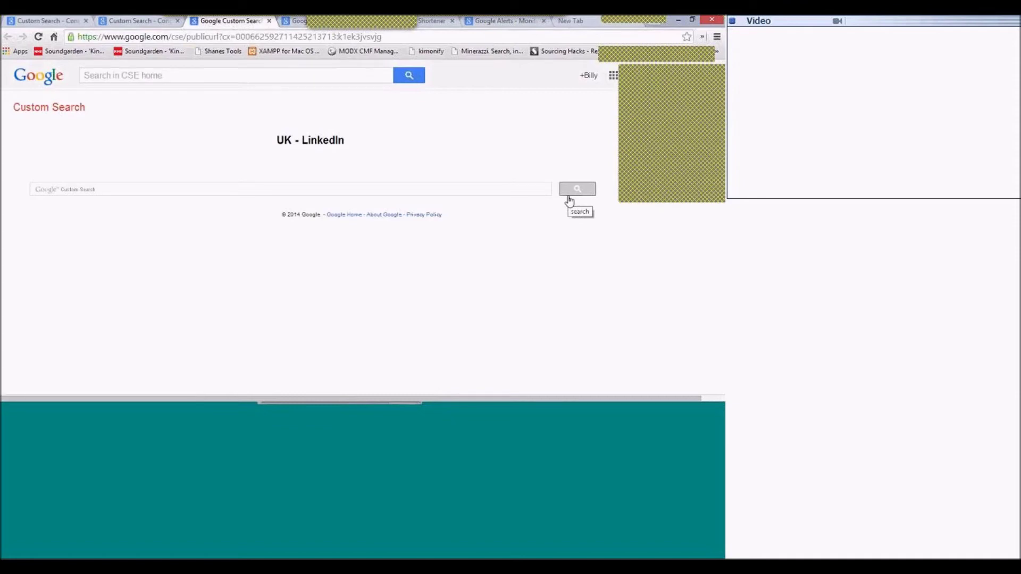
Enter the query "project manager" PRINCE2 Sharepoint in the engine's search box and submit it.
left_click(225, 187)
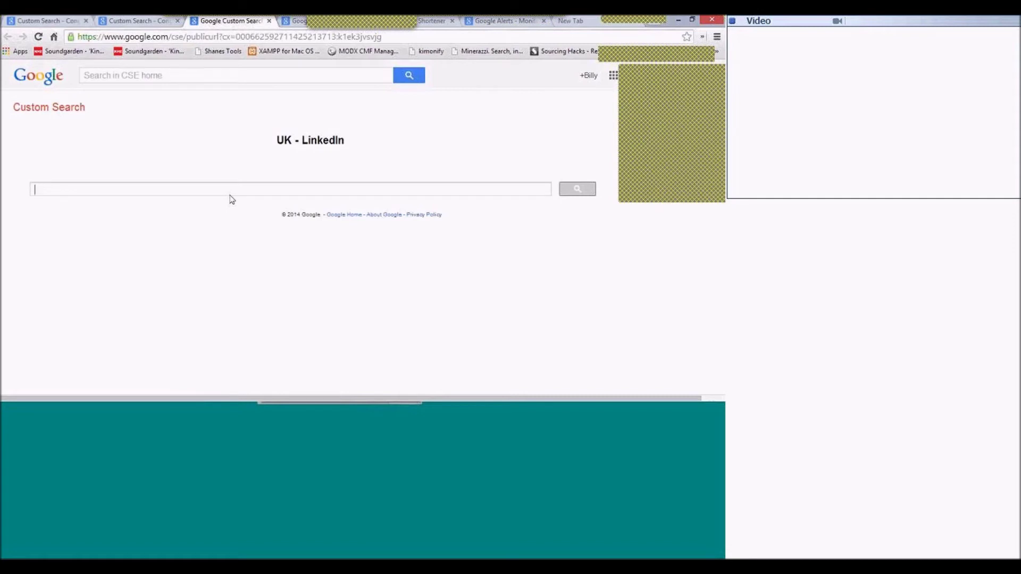
type("\"project manager\" PRICE")
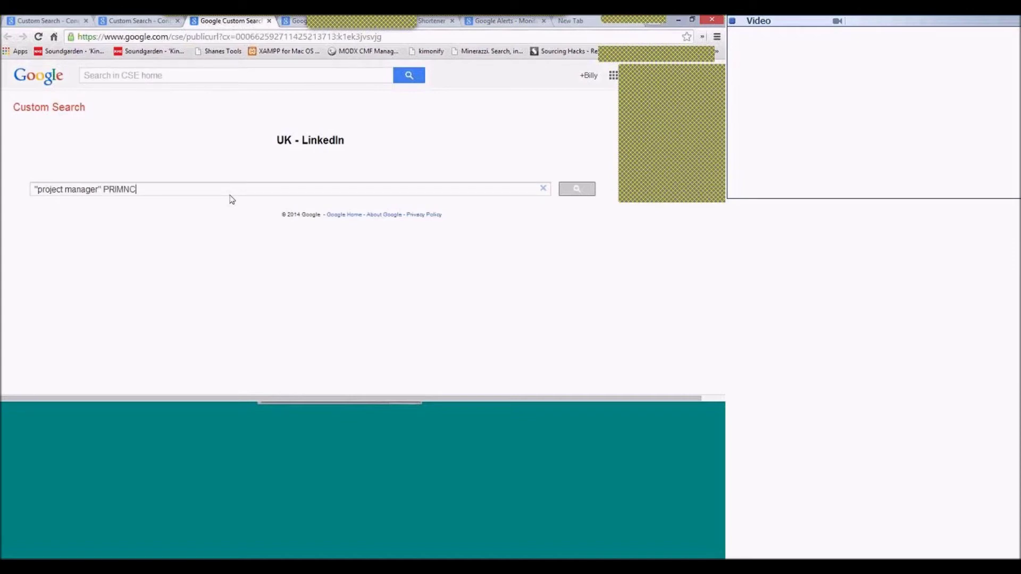
key("BackSpace")
key("BackSpace")
type("NCE2 Sharepoint")
left_click(585, 190)
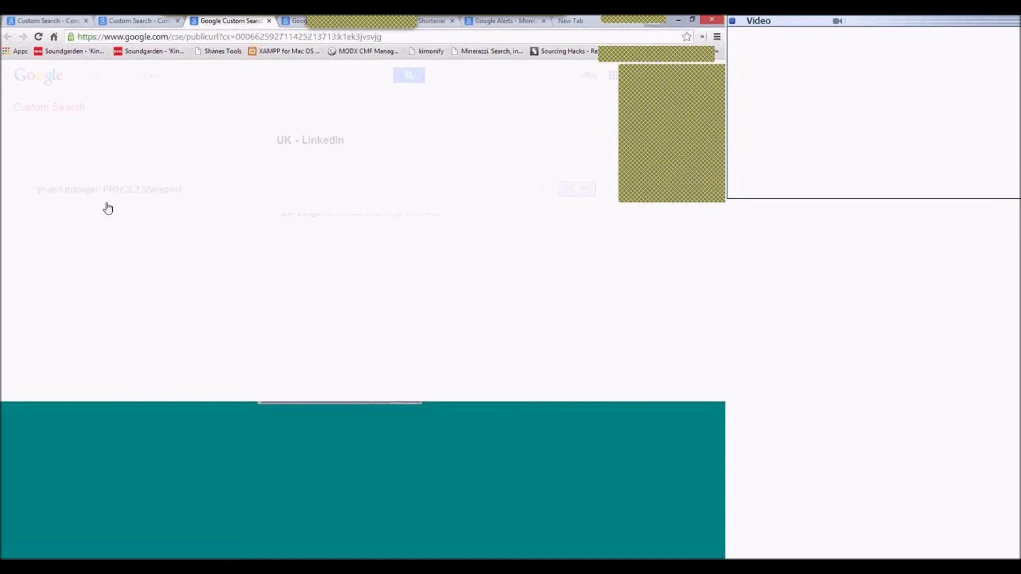
Scroll through the ~20,900 UK LinkedIn PRINCE2 project manager results to the page numbers and back to the top.
scroll(371, 307, "down", 2)
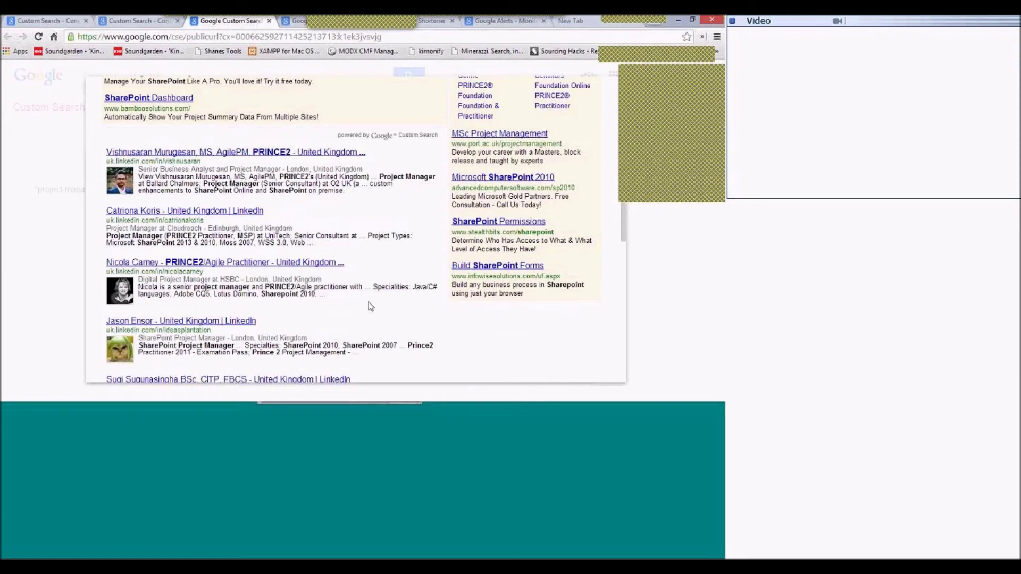
scroll(369, 302, "down", 2)
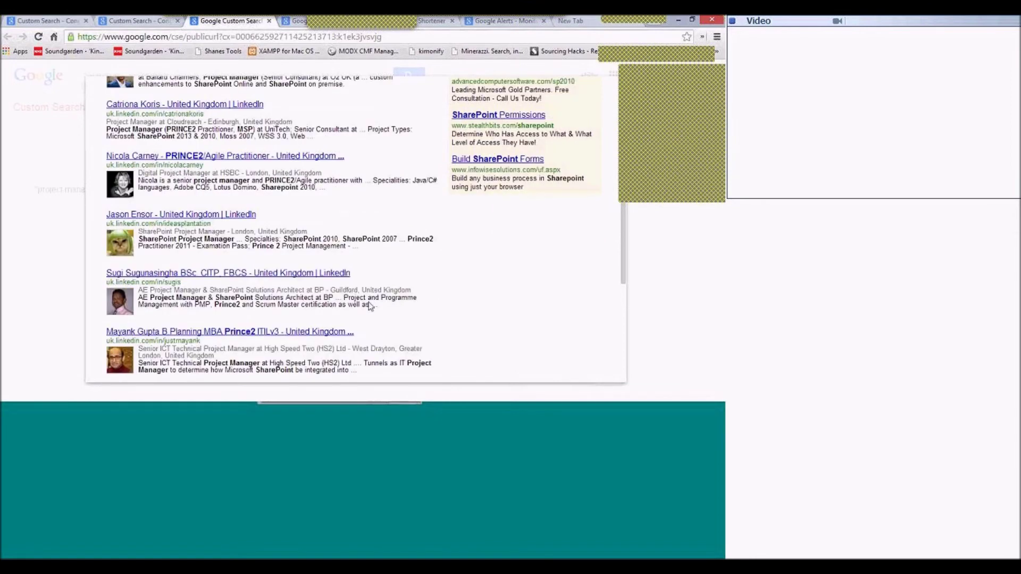
scroll(371, 306, "down", 3)
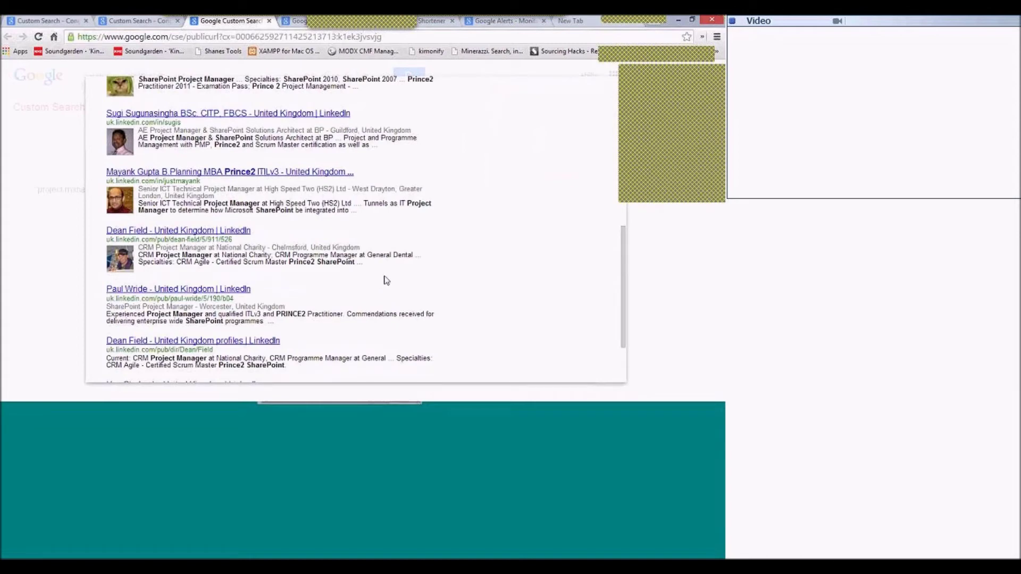
scroll(392, 255, "down", 2)
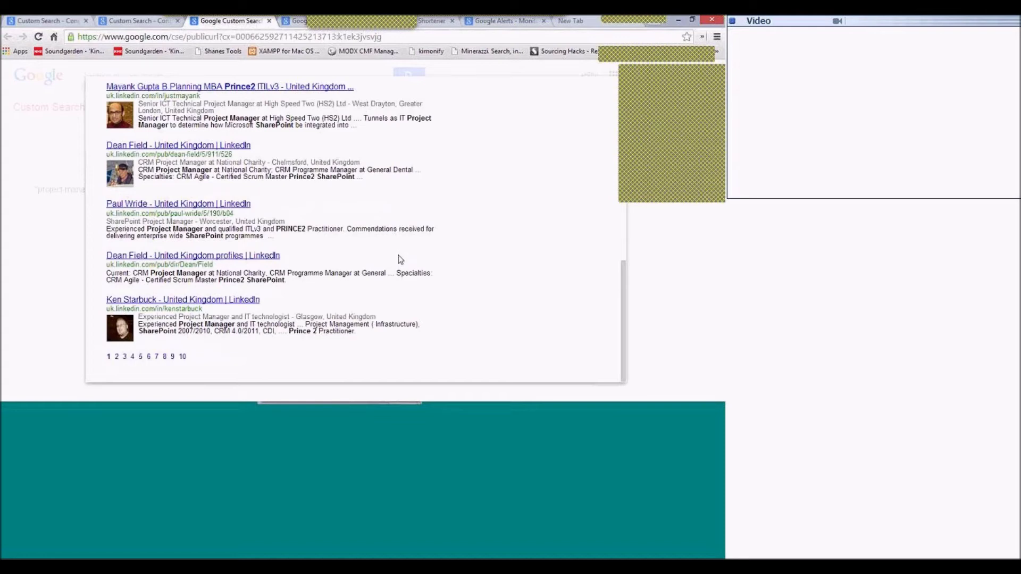
scroll(400, 259, "up", 2)
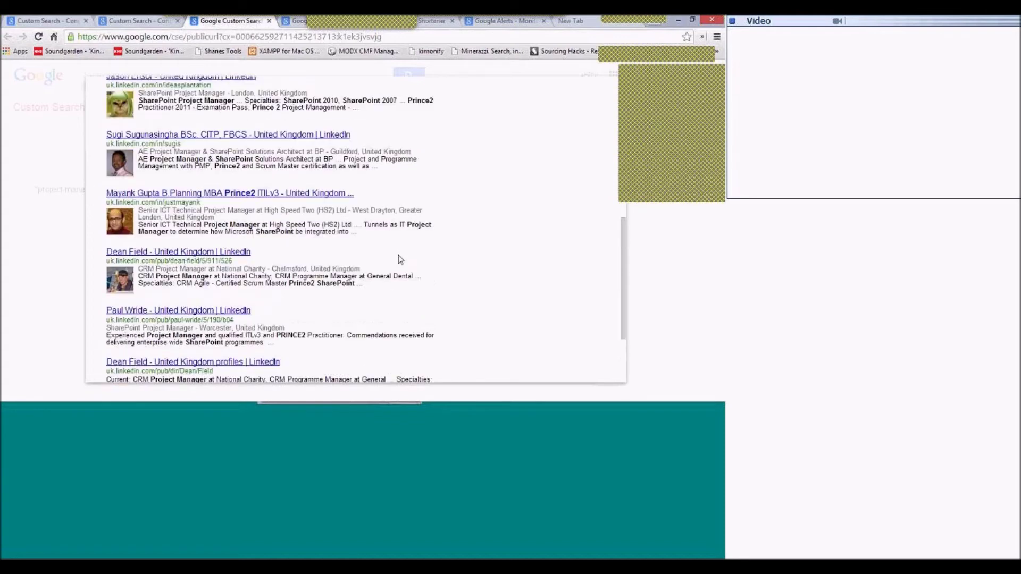
scroll(401, 259, "up", 1)
scroll(401, 261, "up", 5)
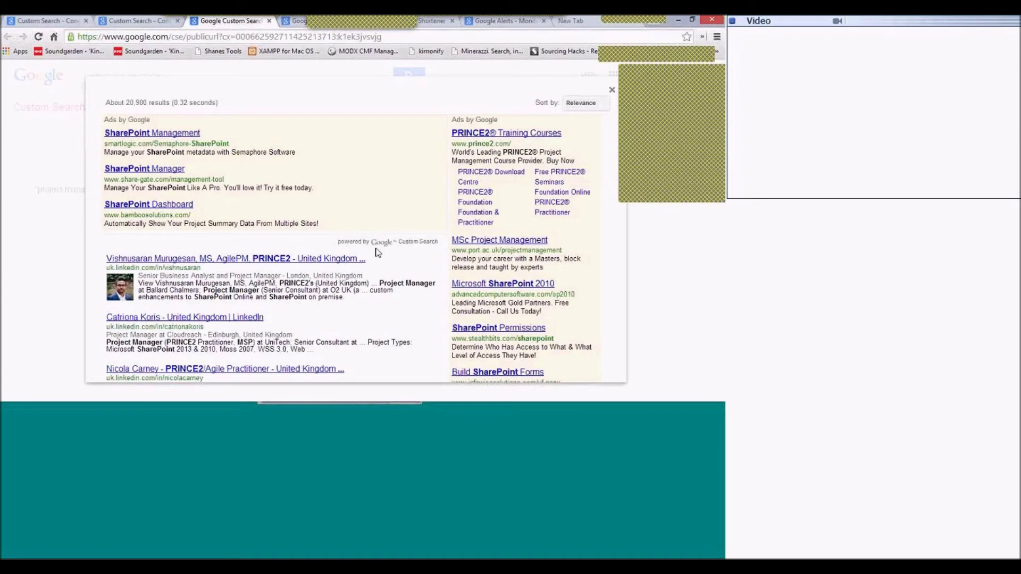
Skim the first result's snippet, then close the LinkedIn results overlay back to the UK - LinkedIn page.
scroll(398, 242, "down", 1)
scroll(301, 305, "down", 6)
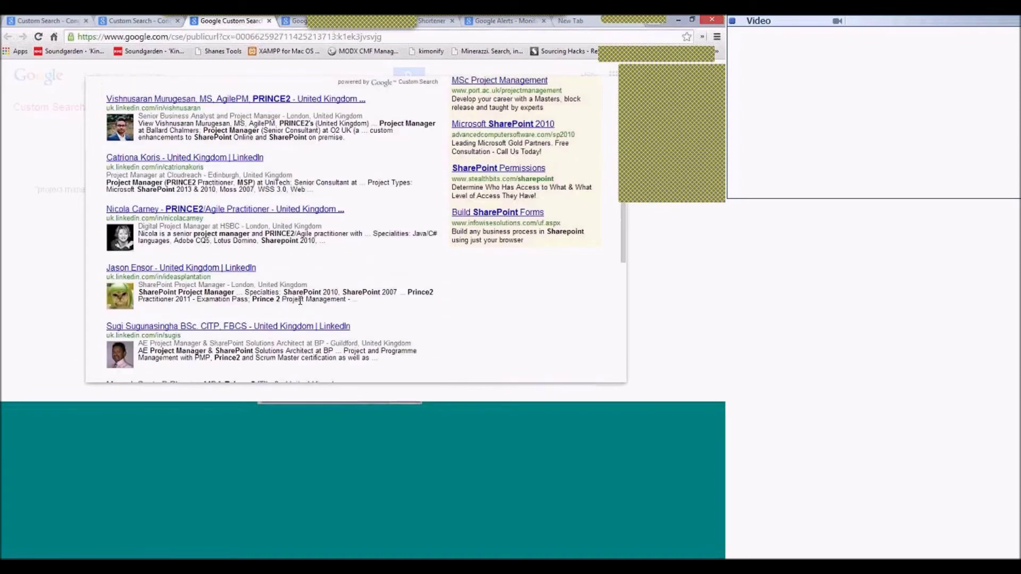
scroll(301, 305, "down", 2)
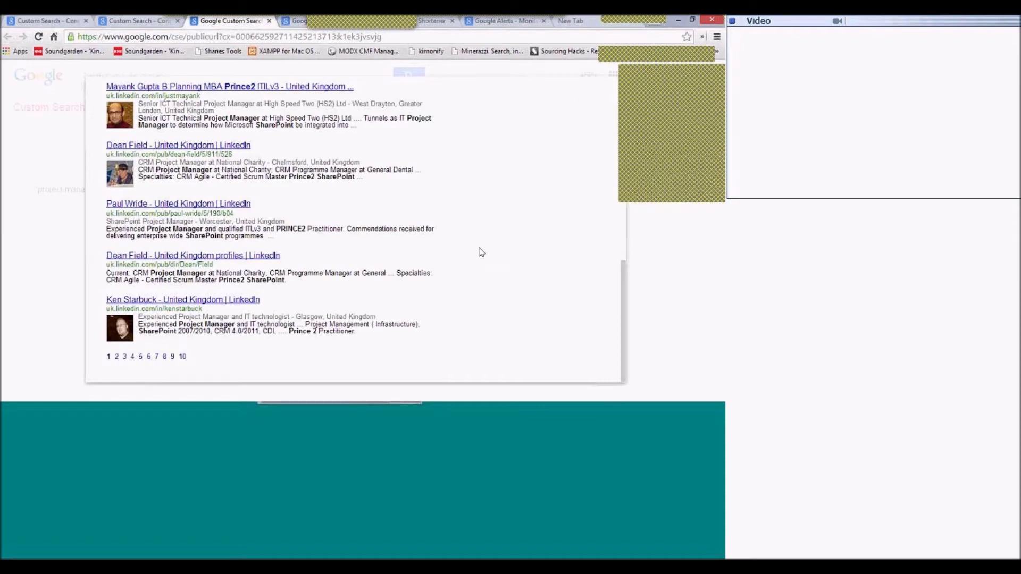
scroll(481, 252, "up", 2)
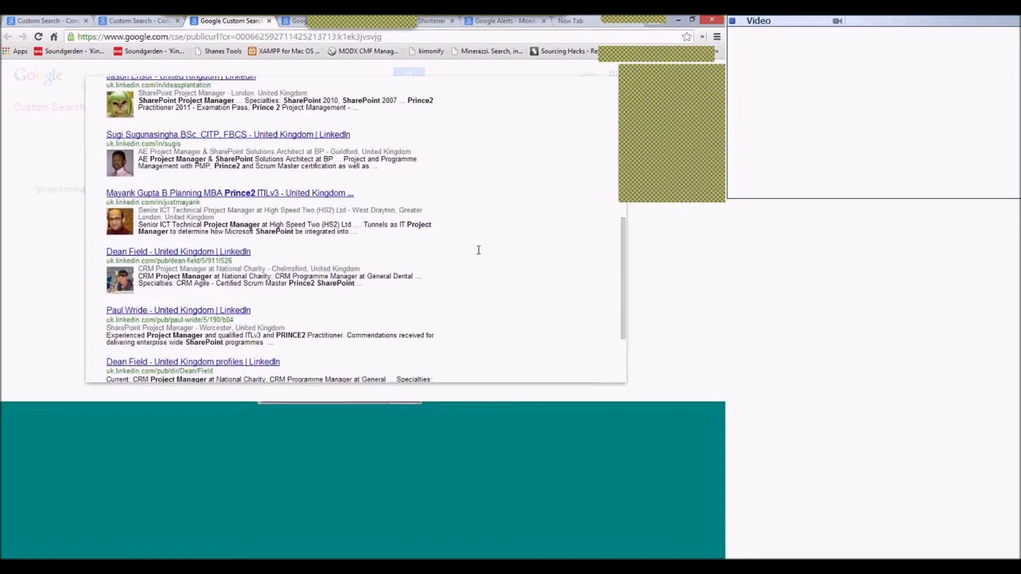
scroll(479, 250, "up", 5)
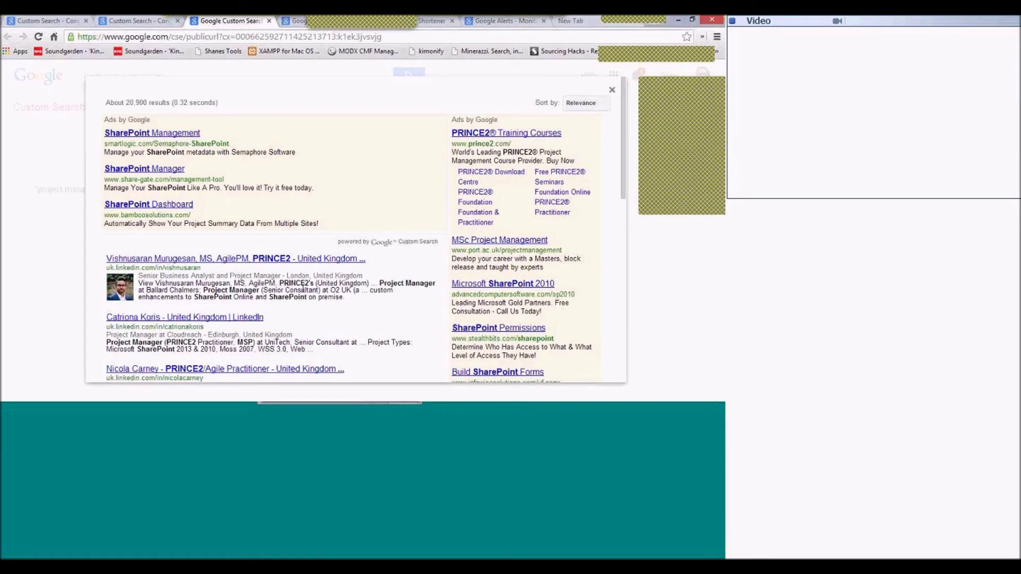
left_click_drag(232, 275, 302, 290)
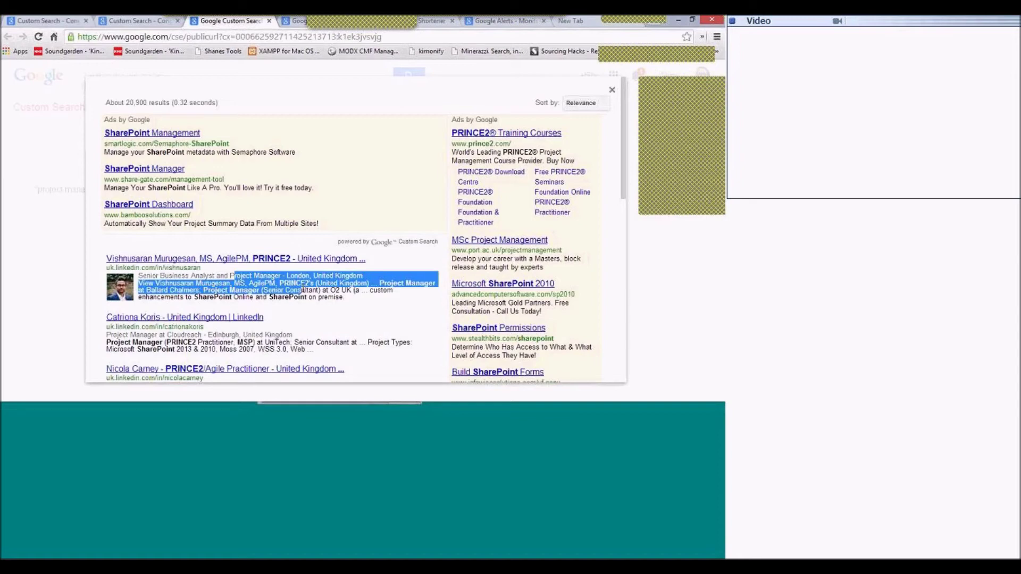
left_click(323, 250)
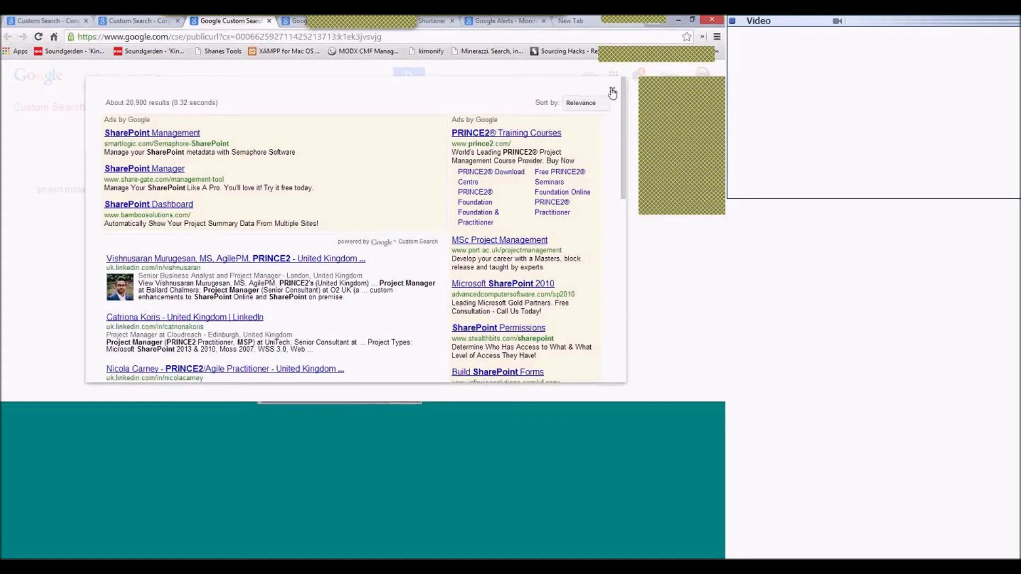
left_click(613, 92)
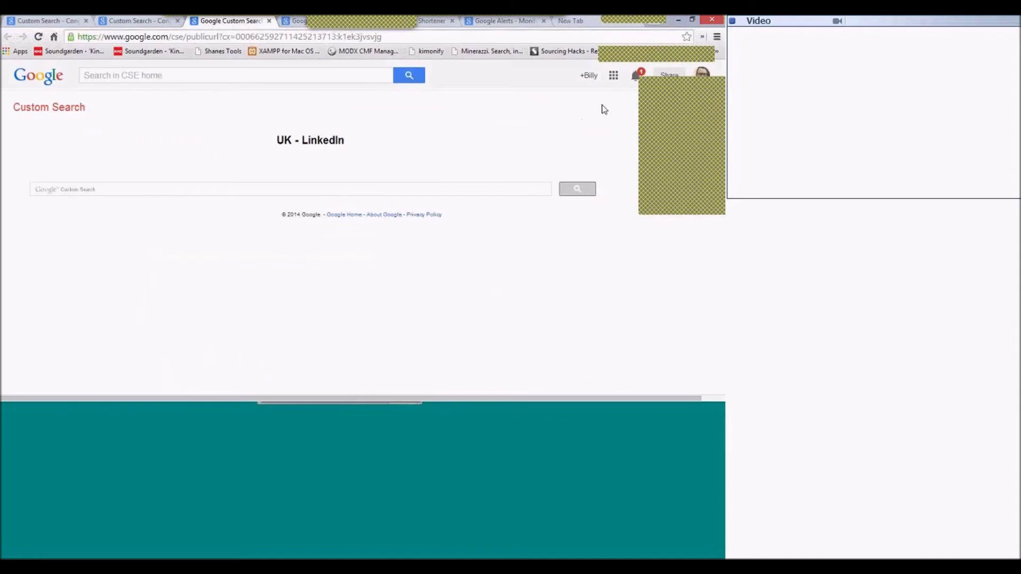
Strip the path from the address bar to load the Google home page.
left_click(701, 146)
left_click(702, 147)
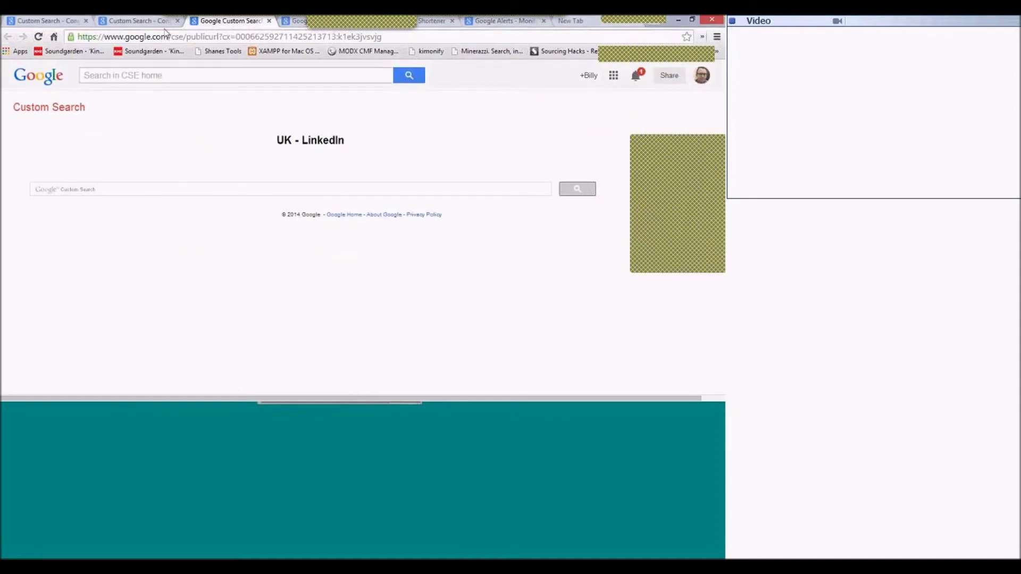
left_click_drag(171, 36, 539, 33)
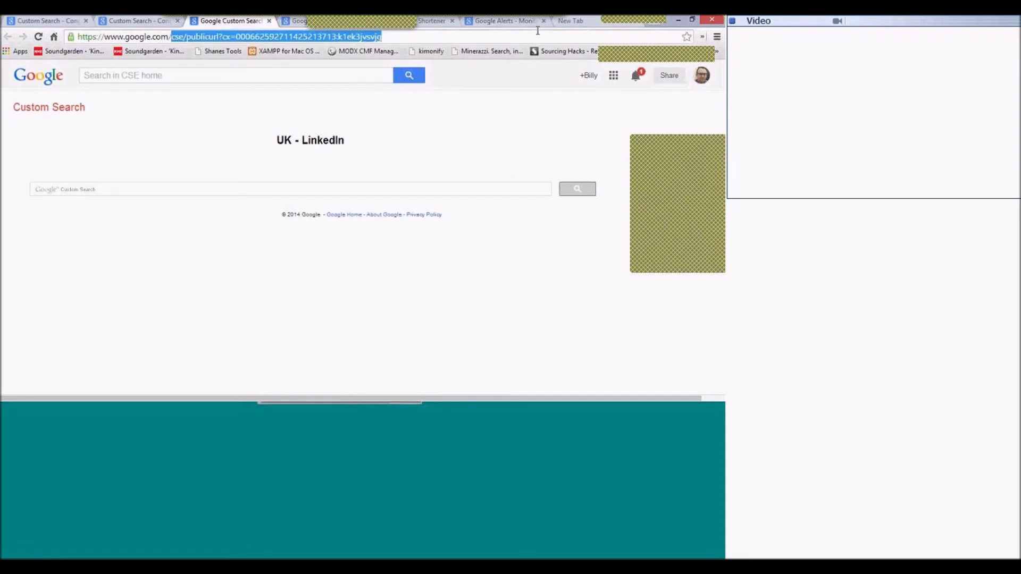
key("BackSpace")
key("Return")
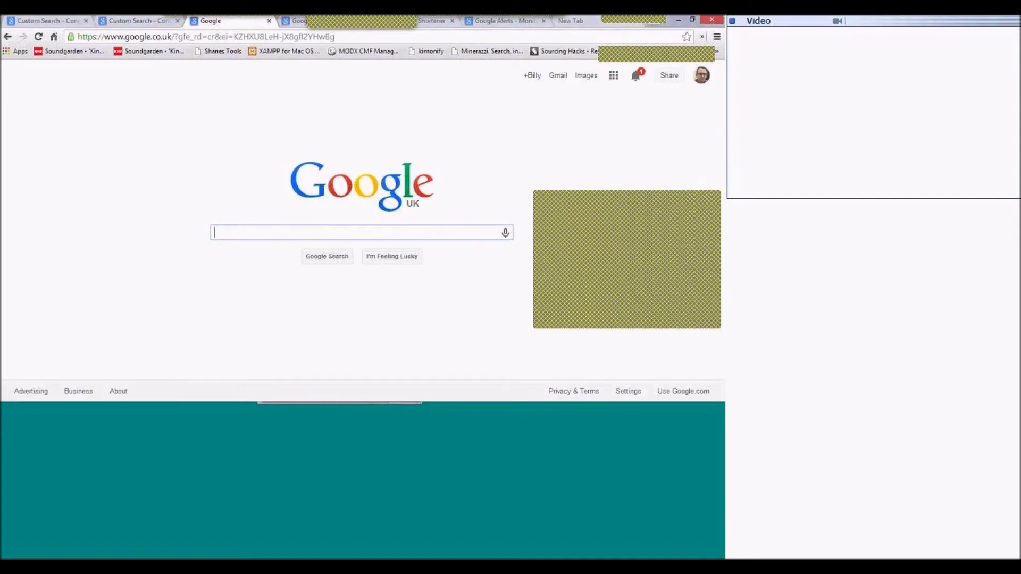
Search Google for 'social media search'.
left_click(702, 75)
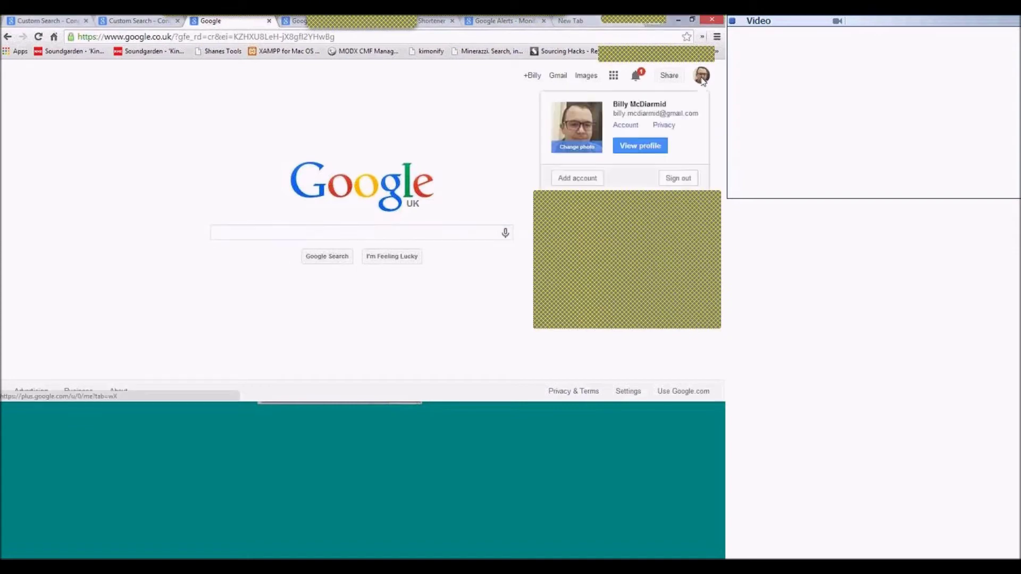
left_click(438, 139)
left_click(298, 232)
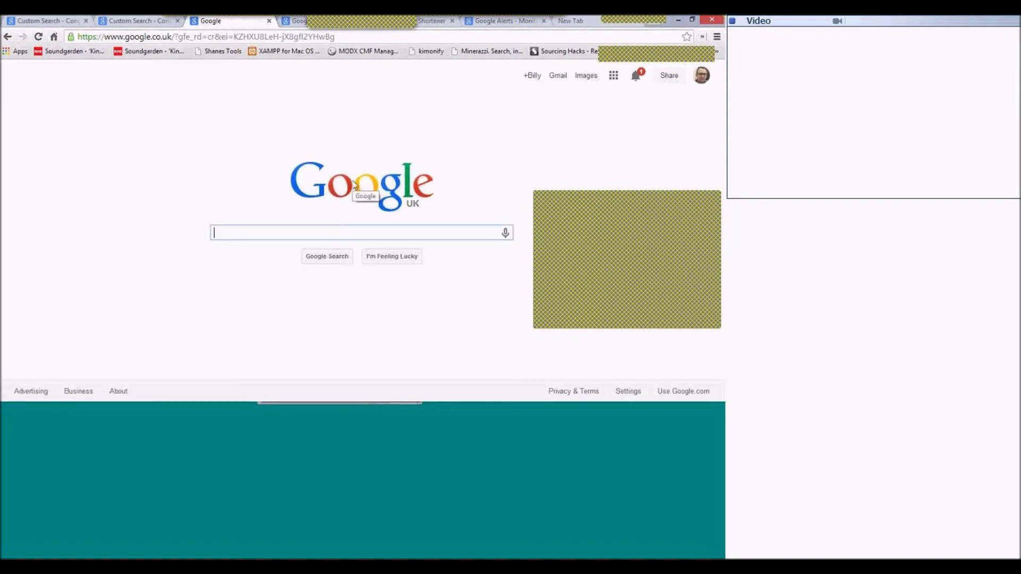
type("social me")
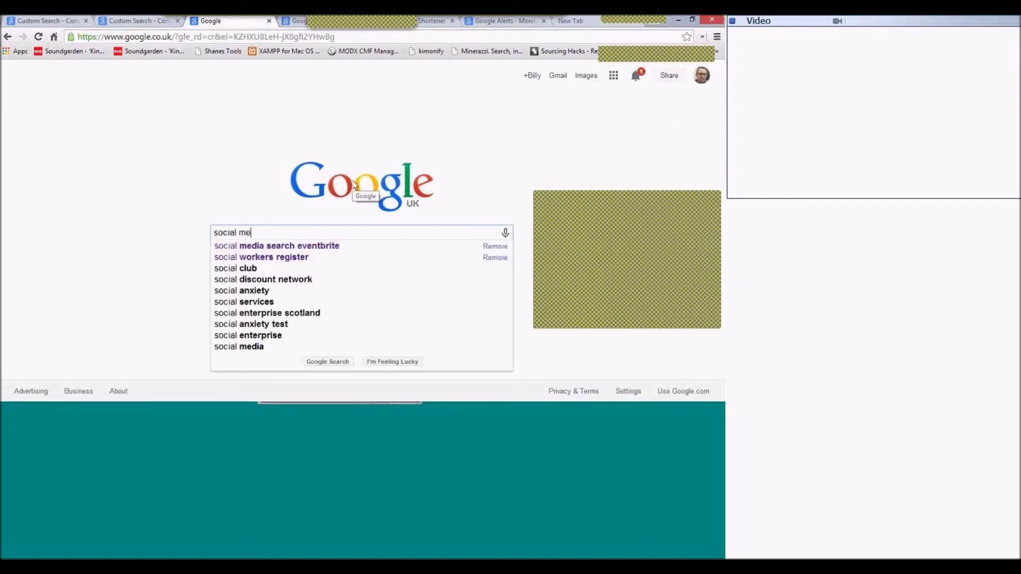
type("dia s")
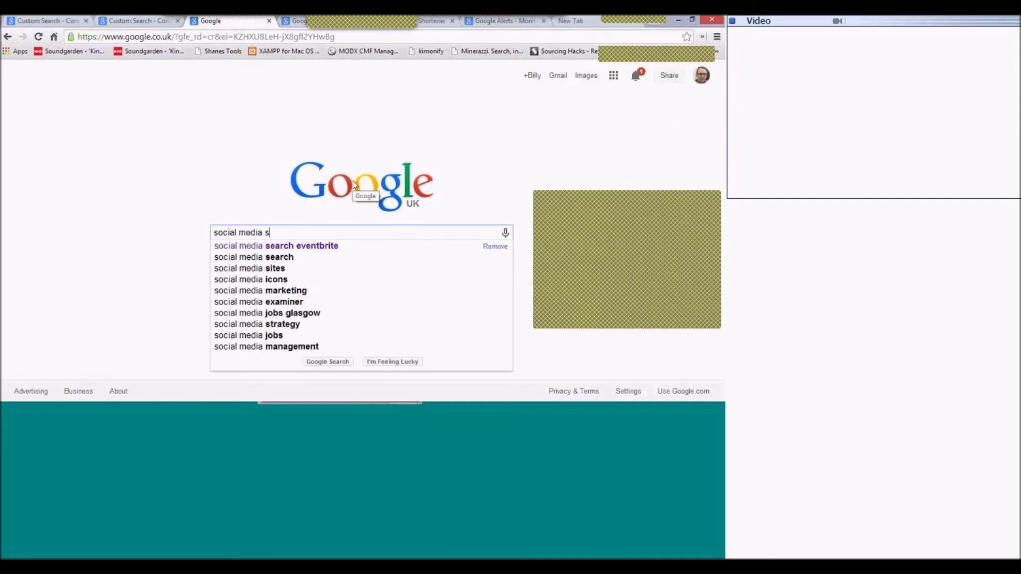
type("earch")
key("Return")
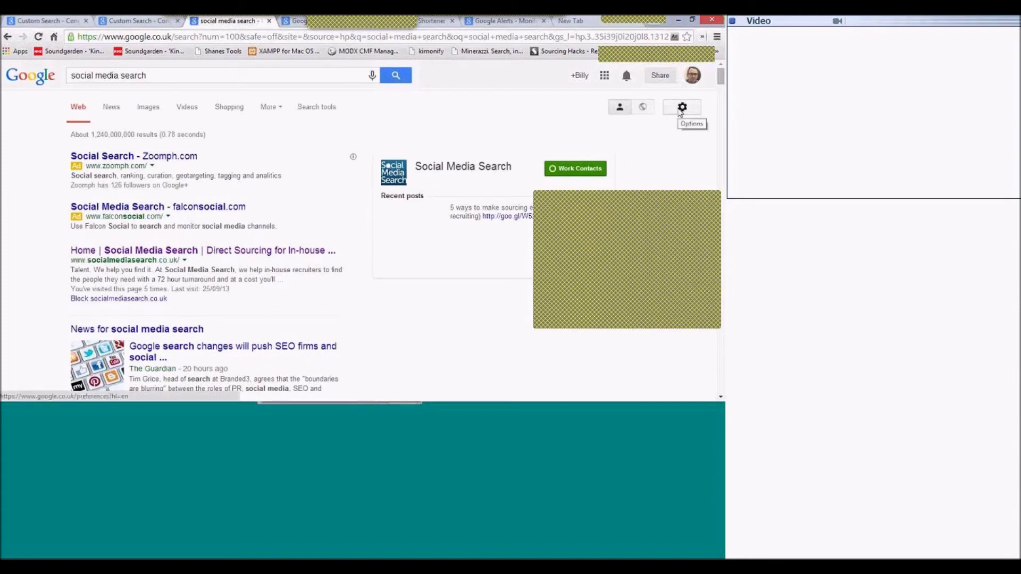
In Search settings, choose 'Never show Instant results' and set results per page to 100.
left_click(681, 109)
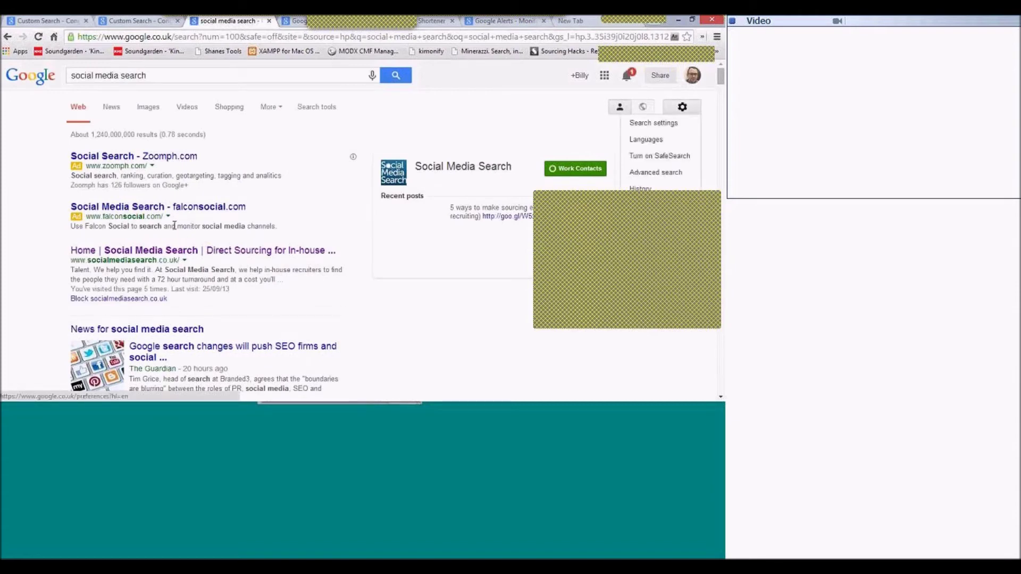
left_click(675, 123)
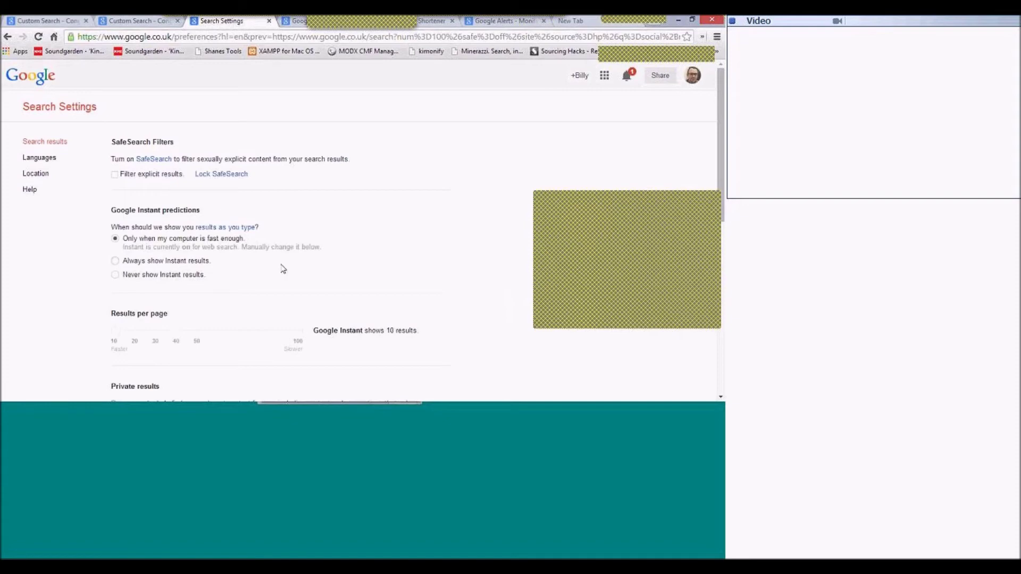
scroll(283, 269, "down", 1)
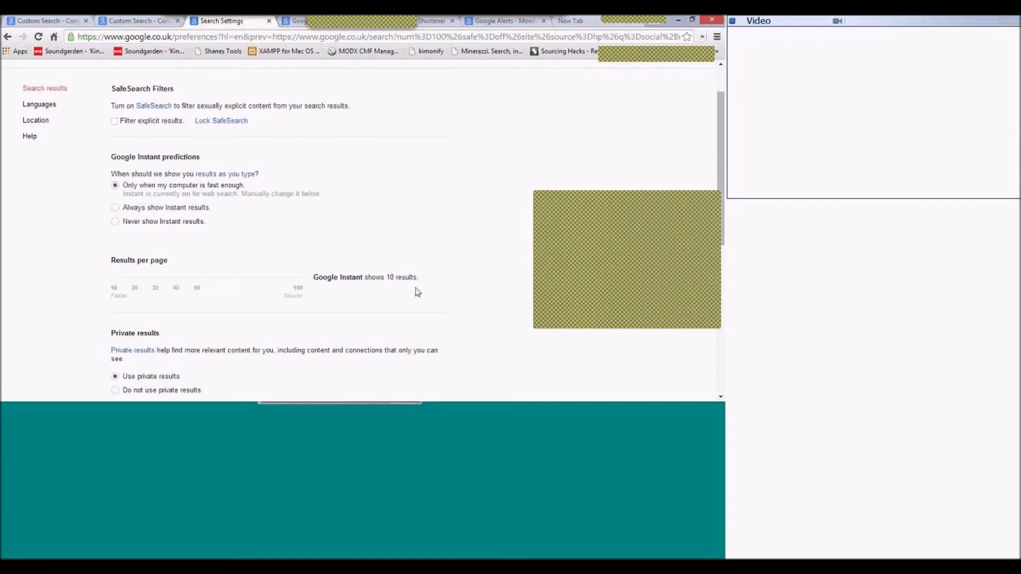
left_click(129, 225)
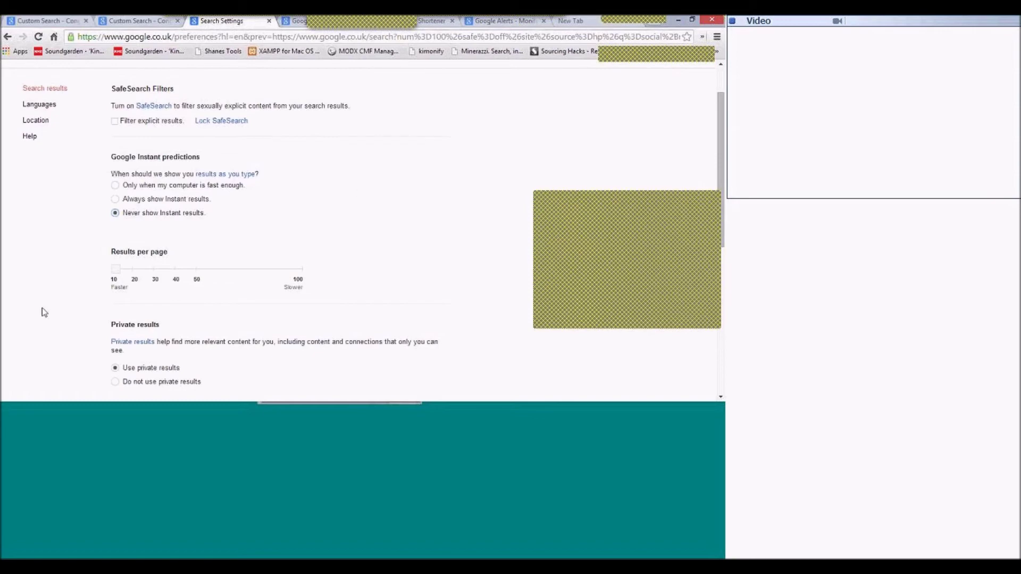
left_click_drag(117, 275, 313, 271)
scroll(311, 276, "down", 2)
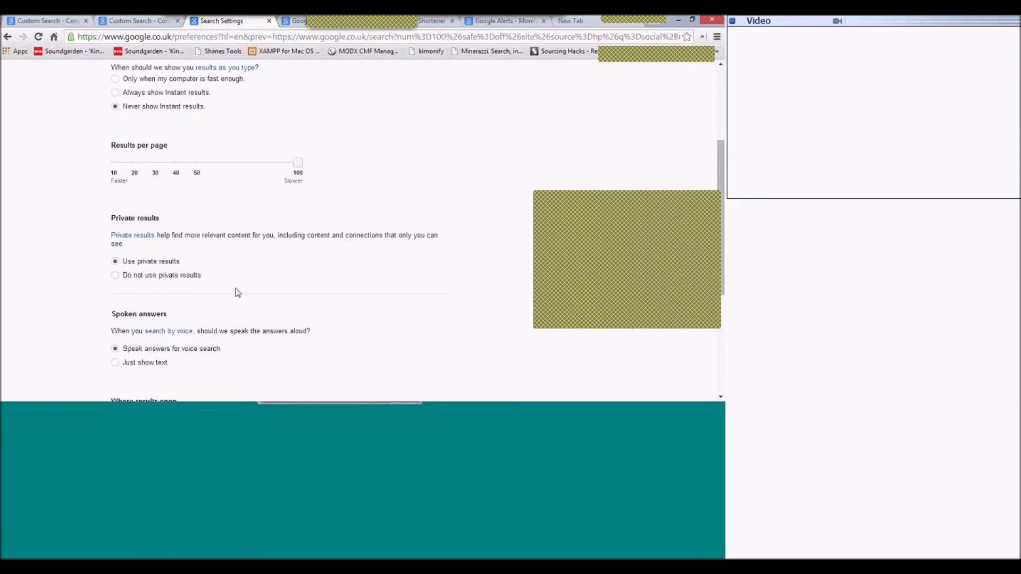
scroll(303, 323, "down", 1)
scroll(301, 328, "down", 1)
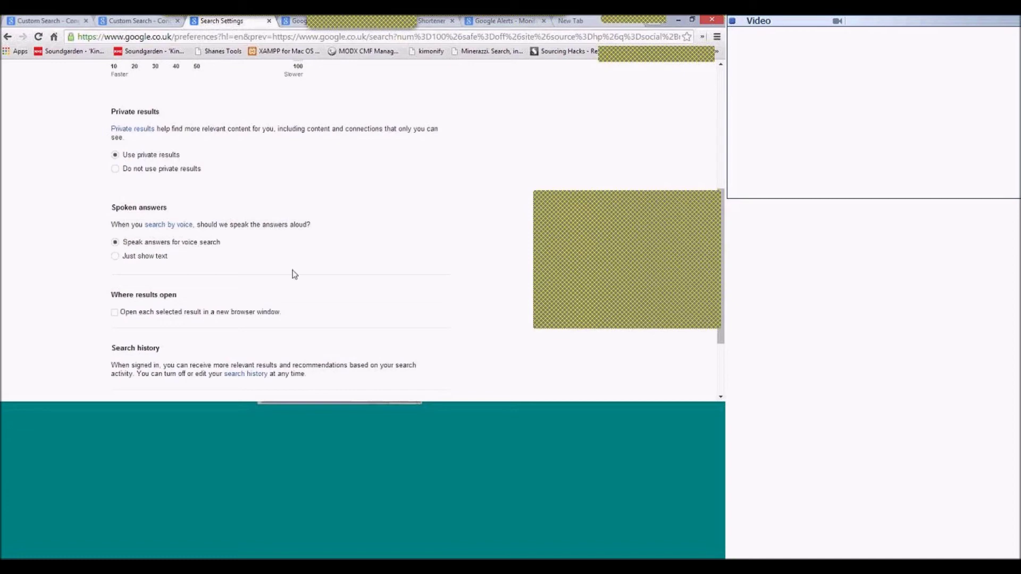
scroll(294, 274, "down", 1)
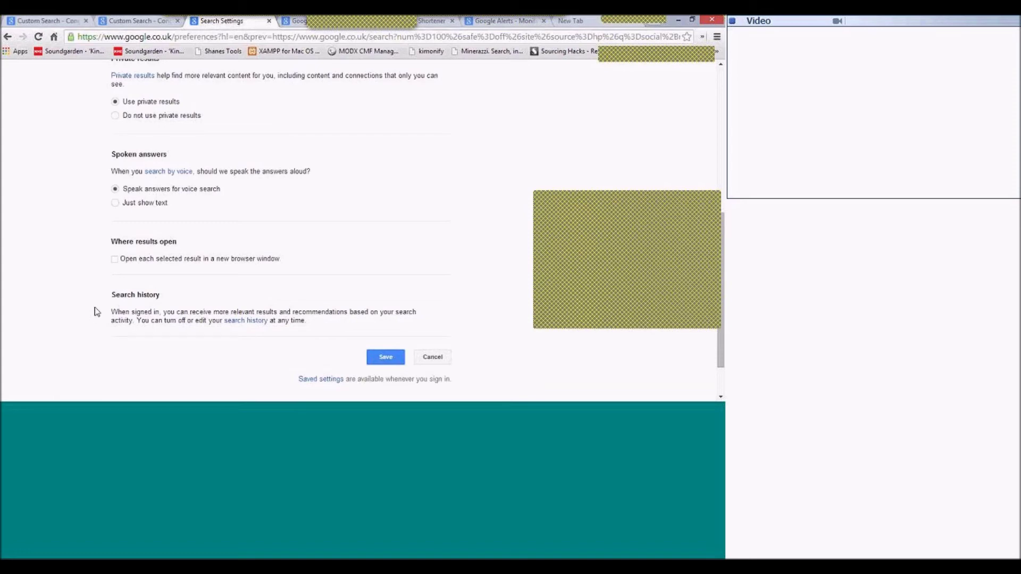
scroll(128, 323, "up", 5)
scroll(128, 322, "up", 1)
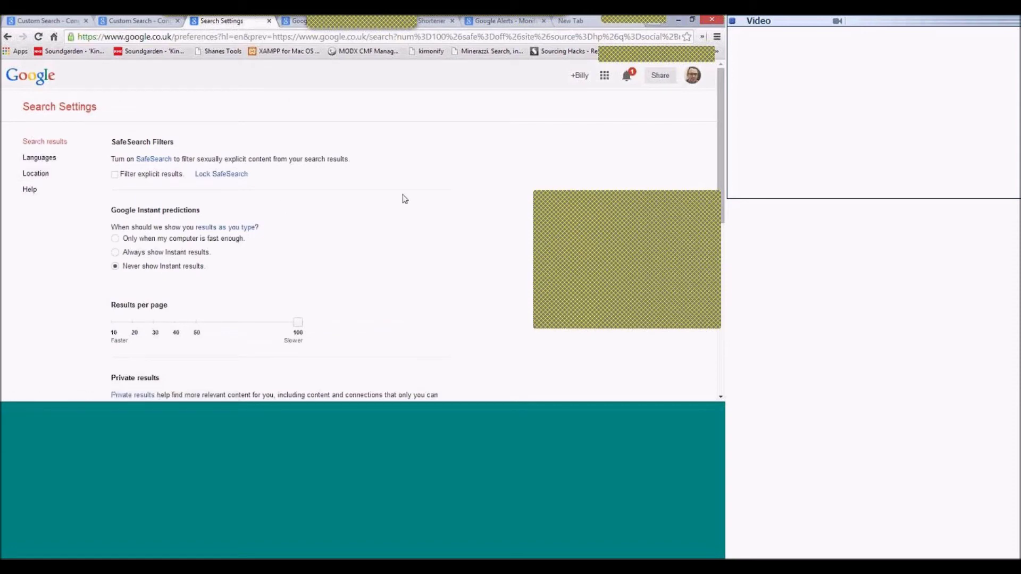
mouse_move(306, 17)
left_click(692, 77)
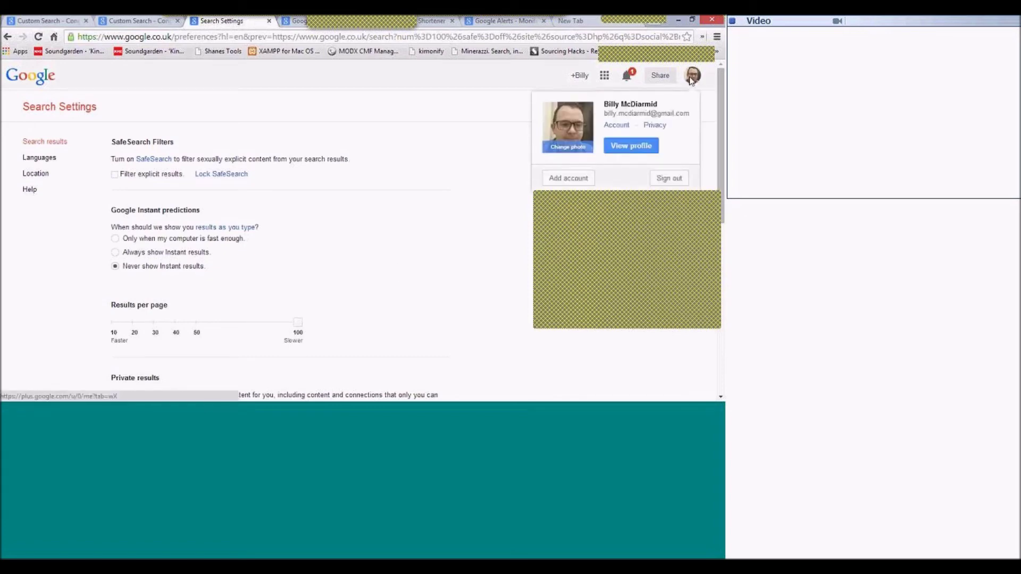
left_click(420, 222)
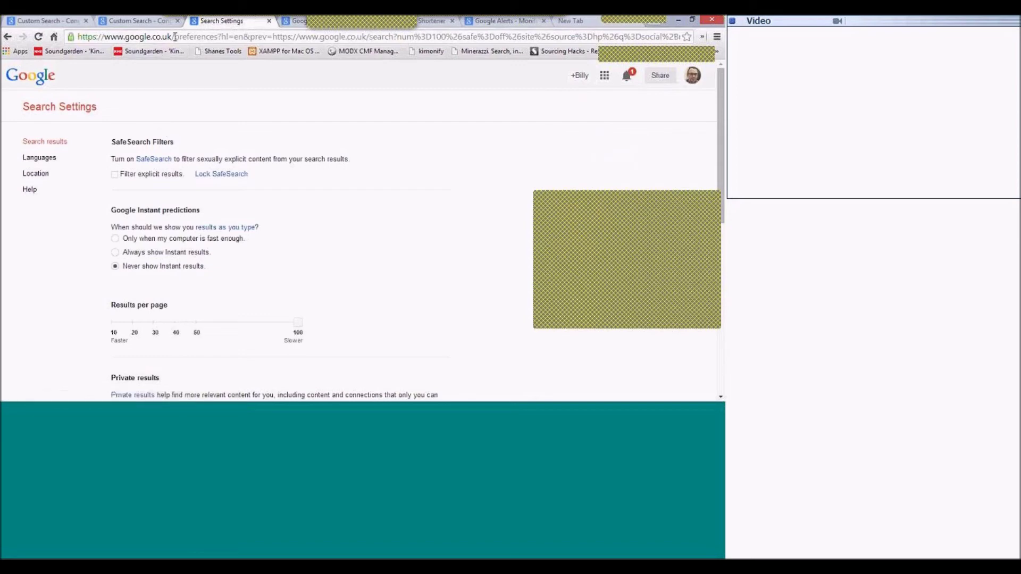
left_click(175, 37)
left_click_drag(677, 37, 683, 37)
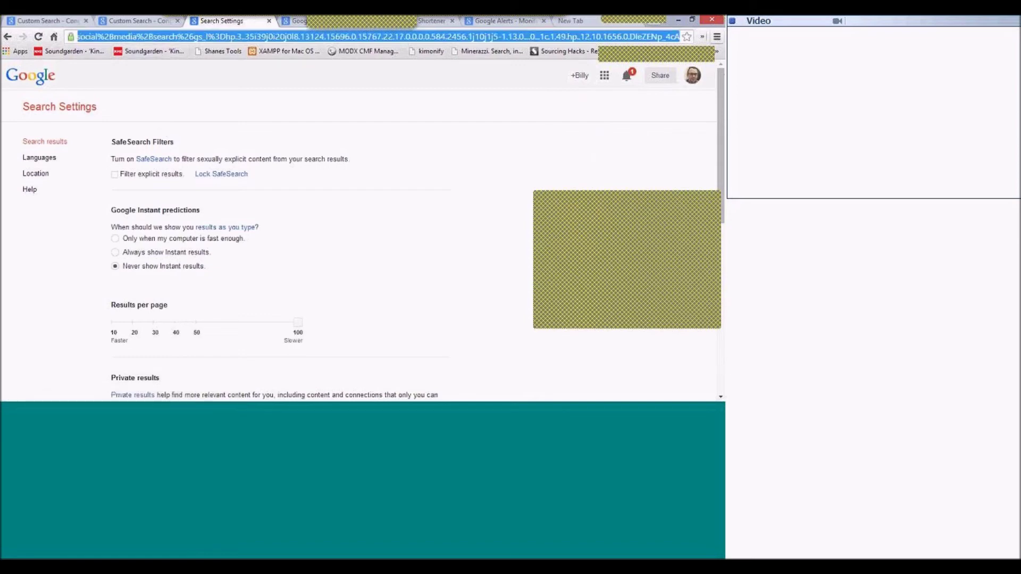
type("https://www.google.co.uk")
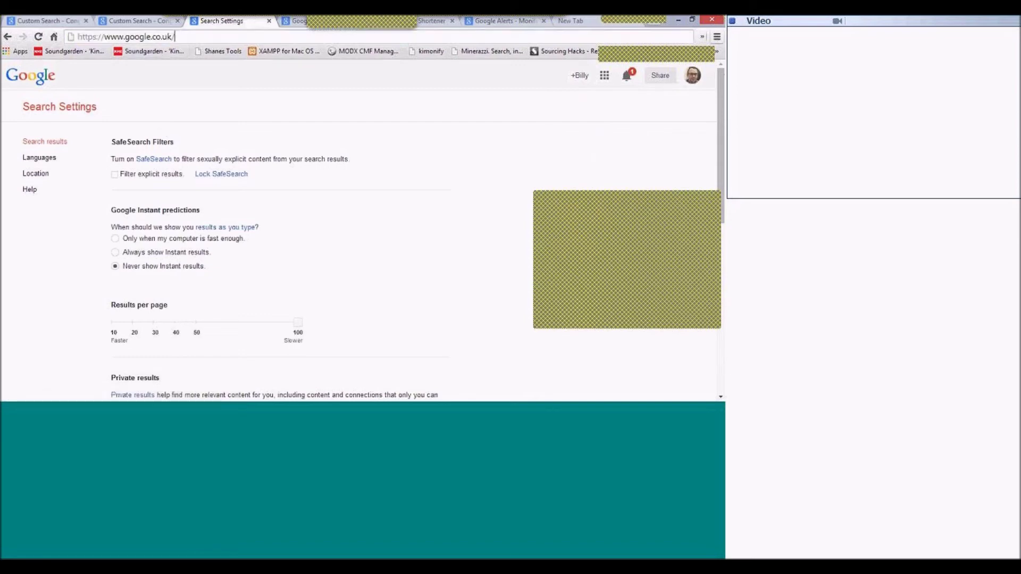
key("Return")
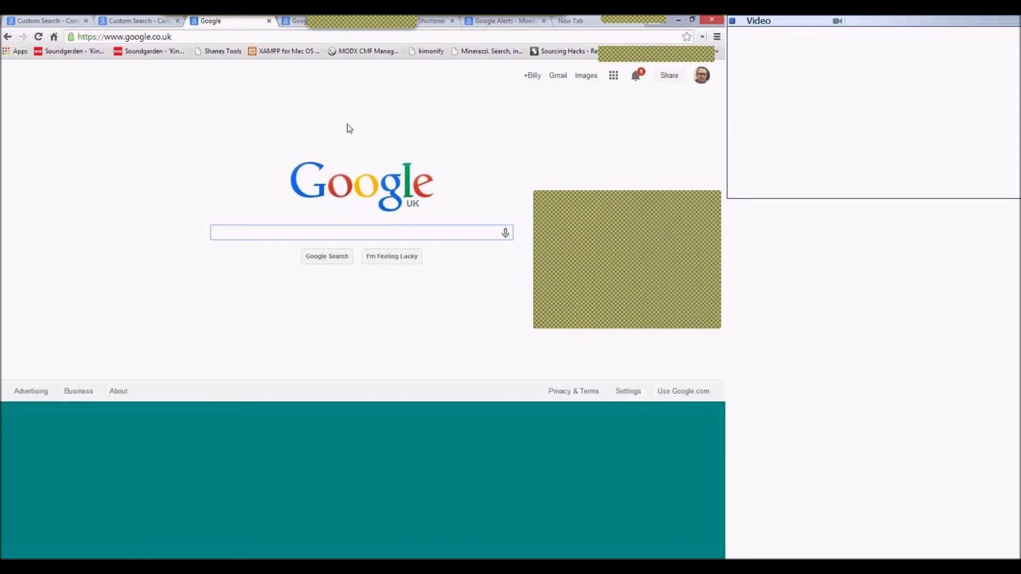
left_click(702, 78)
left_click(415, 129)
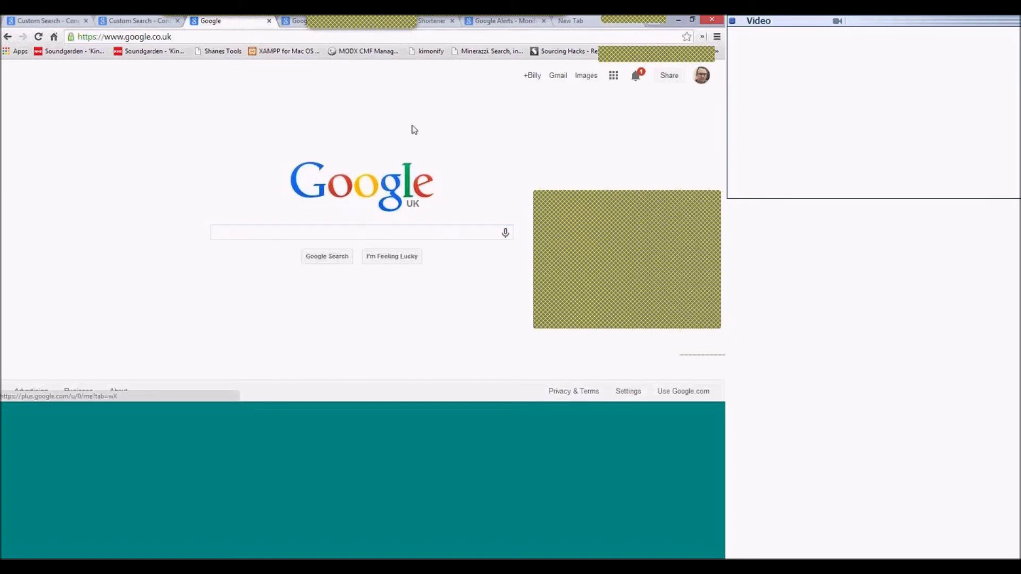
left_click(192, 38)
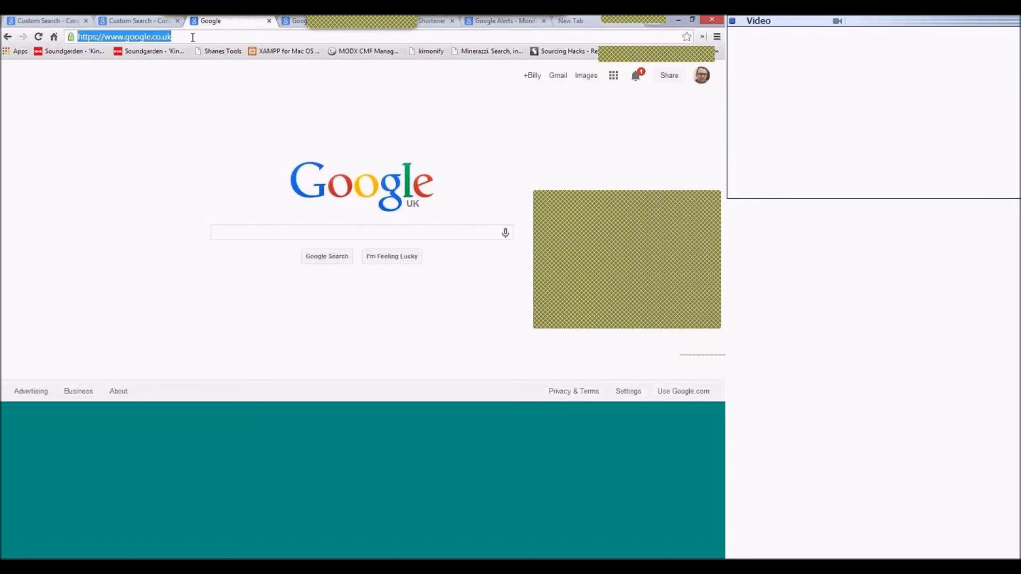
left_click(702, 76)
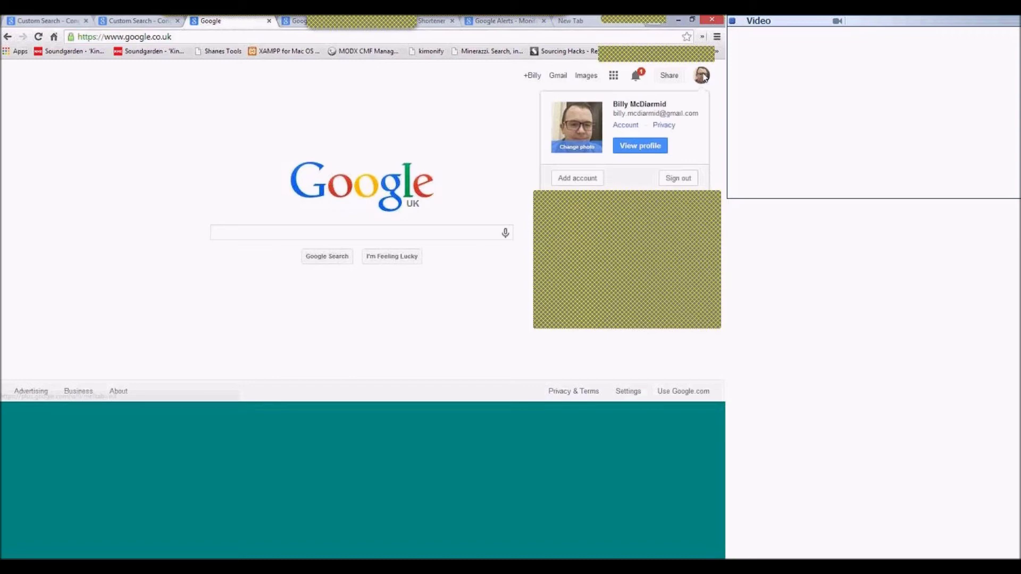
left_click(396, 128)
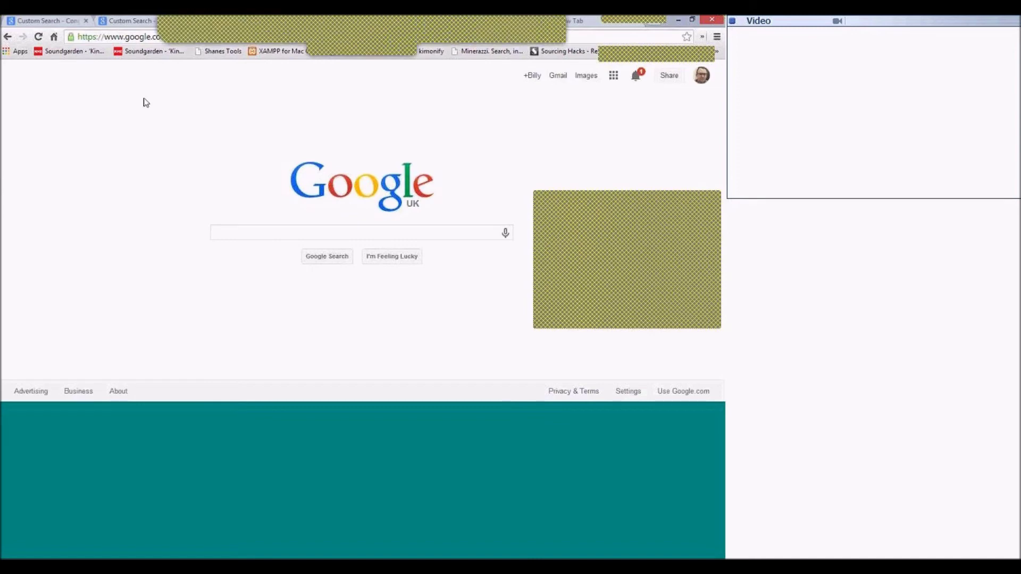
left_click(234, 232)
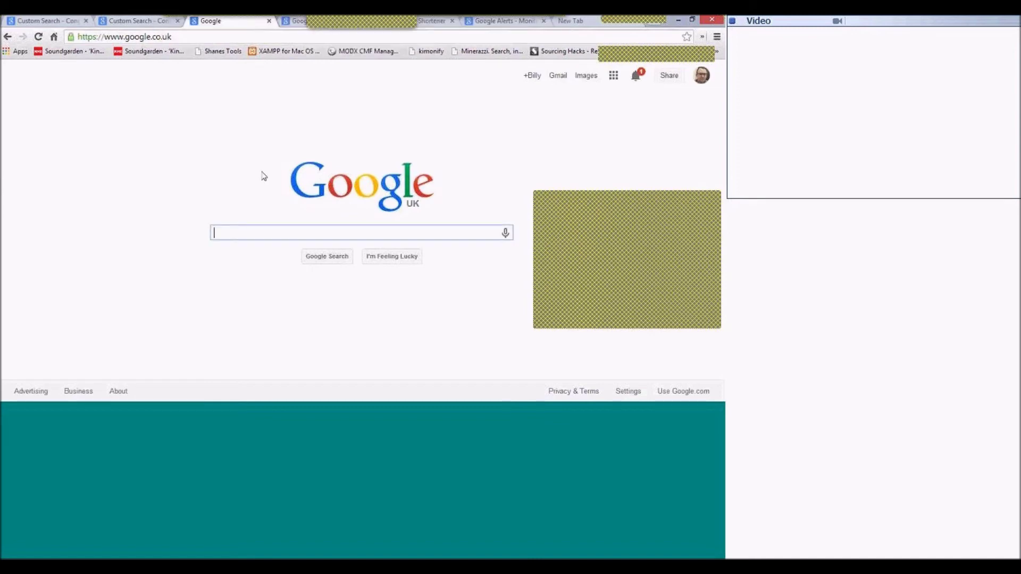
Search Google for 'google advanced search'.
type("google advance")
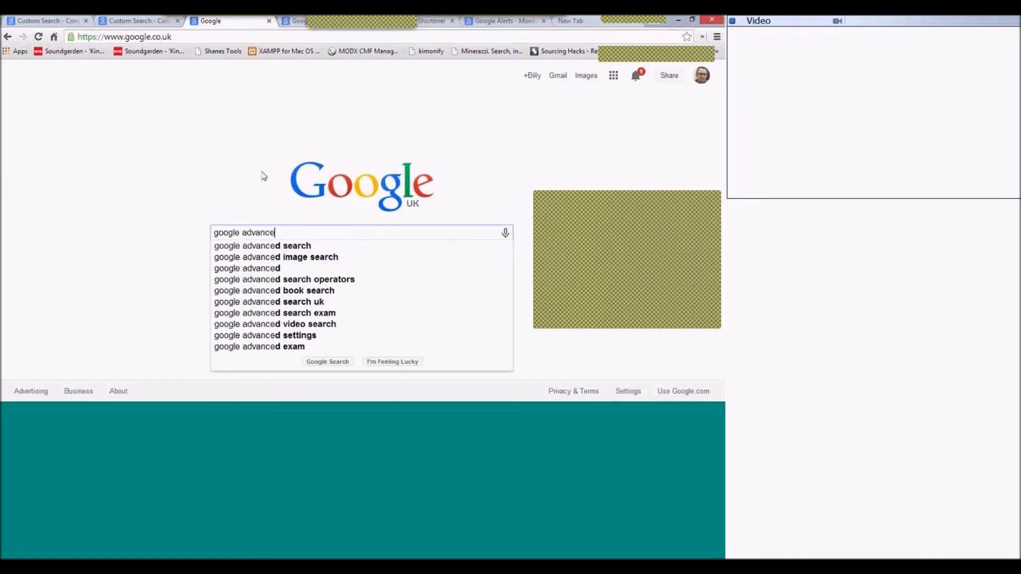
type("d search")
key("Return")
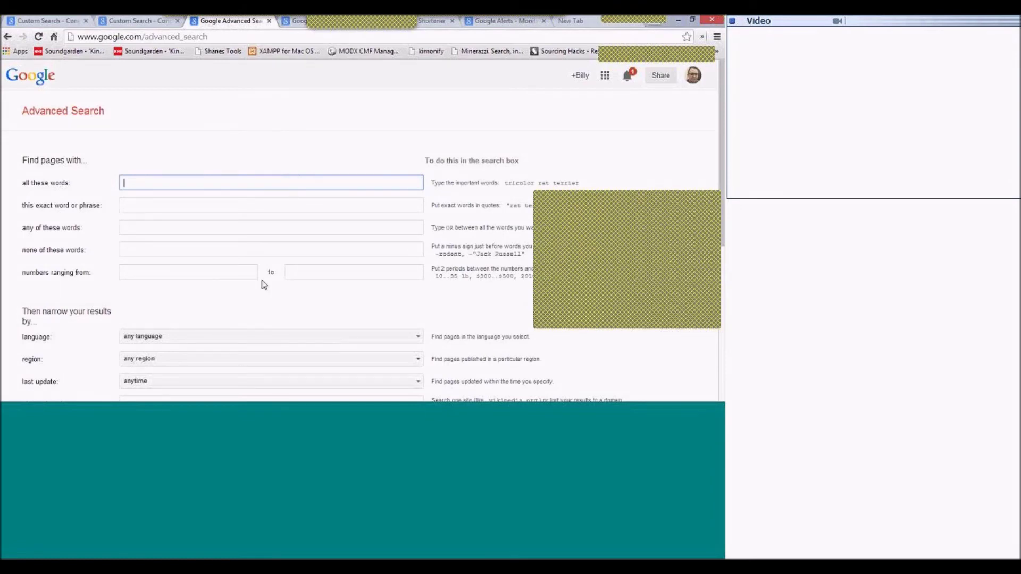
Enter the person's full name in quotes under 'all these words'.
scroll(264, 285, "down", 1)
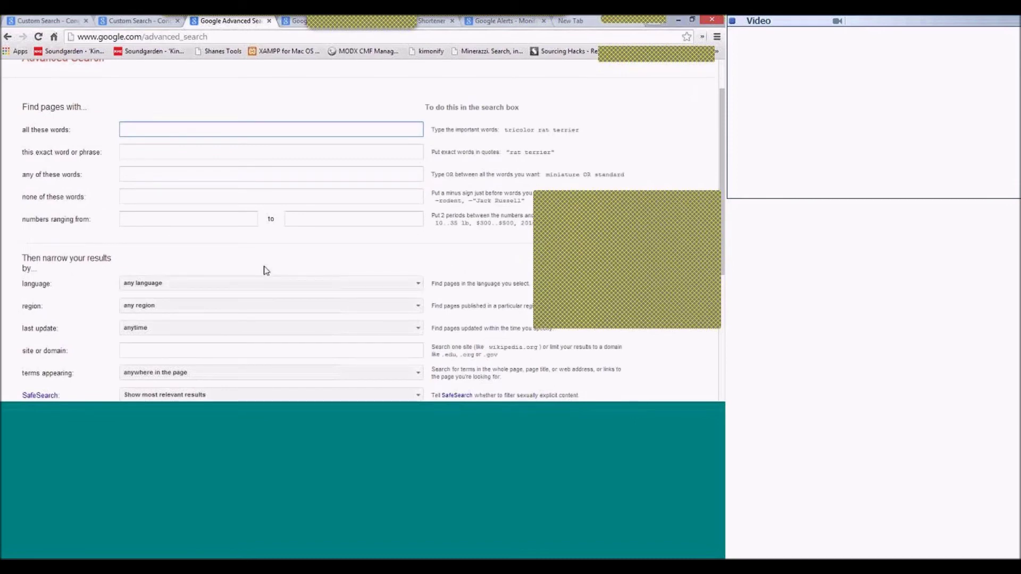
scroll(266, 270, "down", 1)
left_click(168, 299)
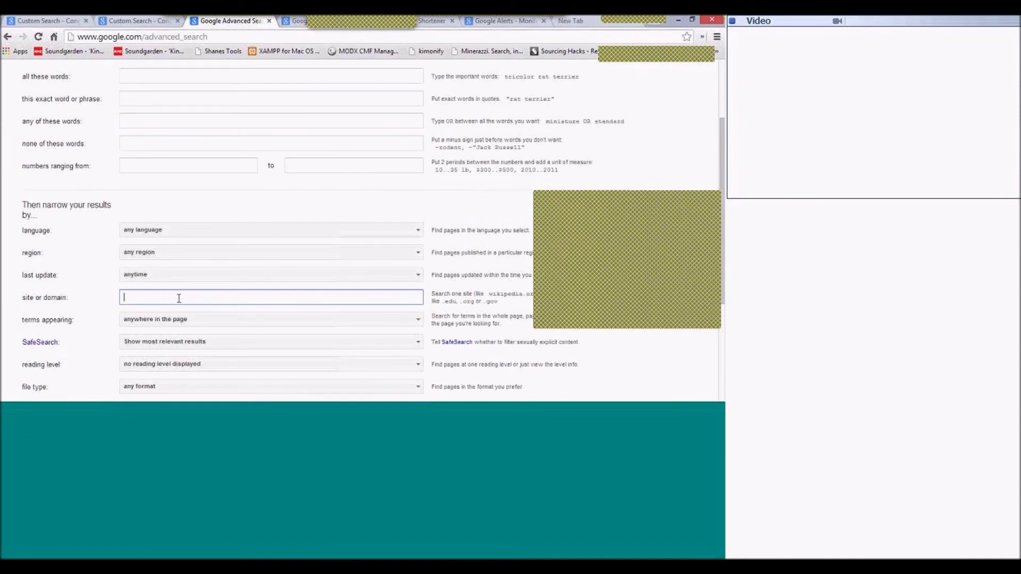
scroll(179, 299, "down", 1)
scroll(238, 301, "down", 2)
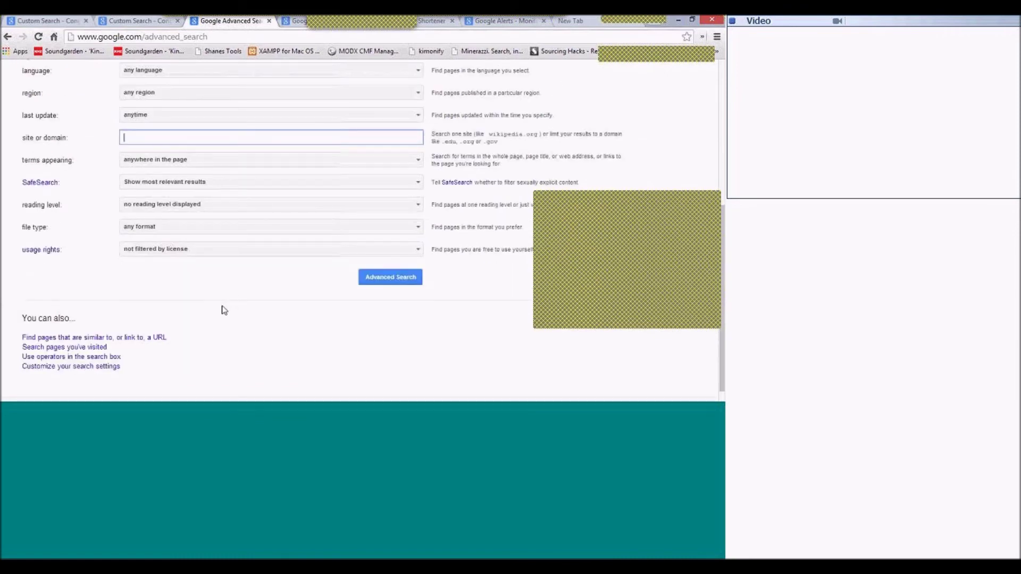
scroll(222, 312, "down", 1)
scroll(223, 312, "up", 5)
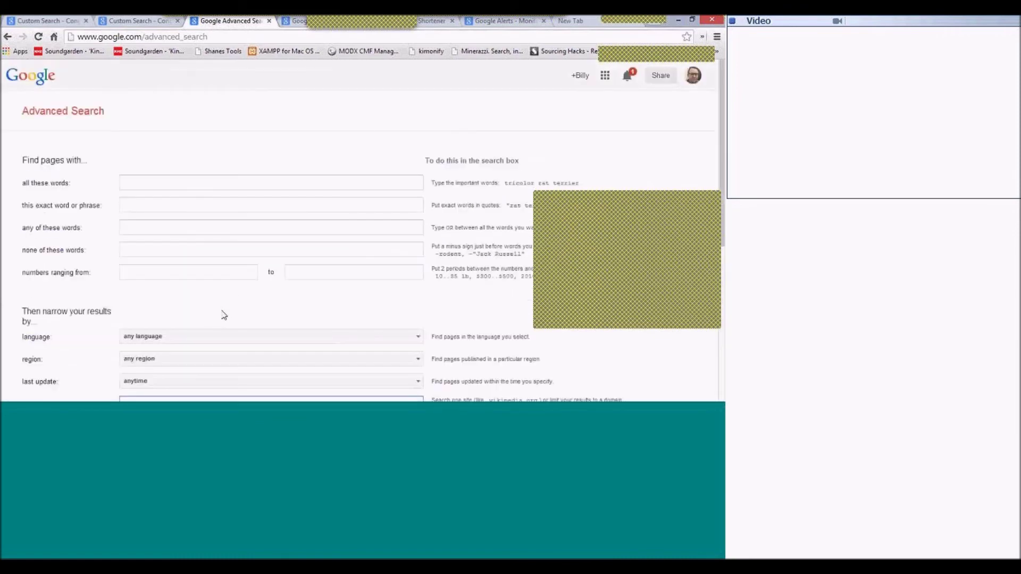
left_click(140, 189)
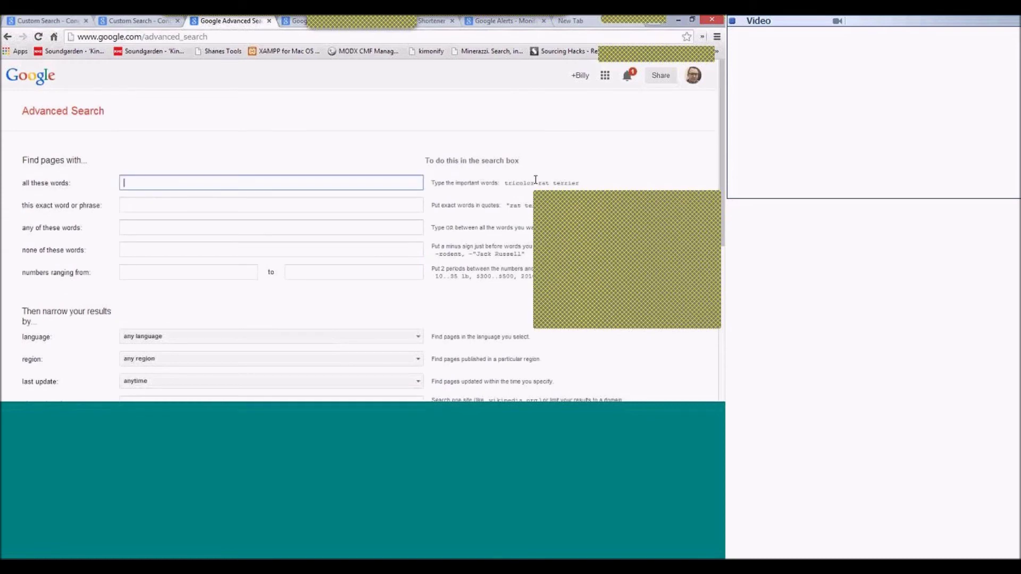
key("Tab")
key("Tab")
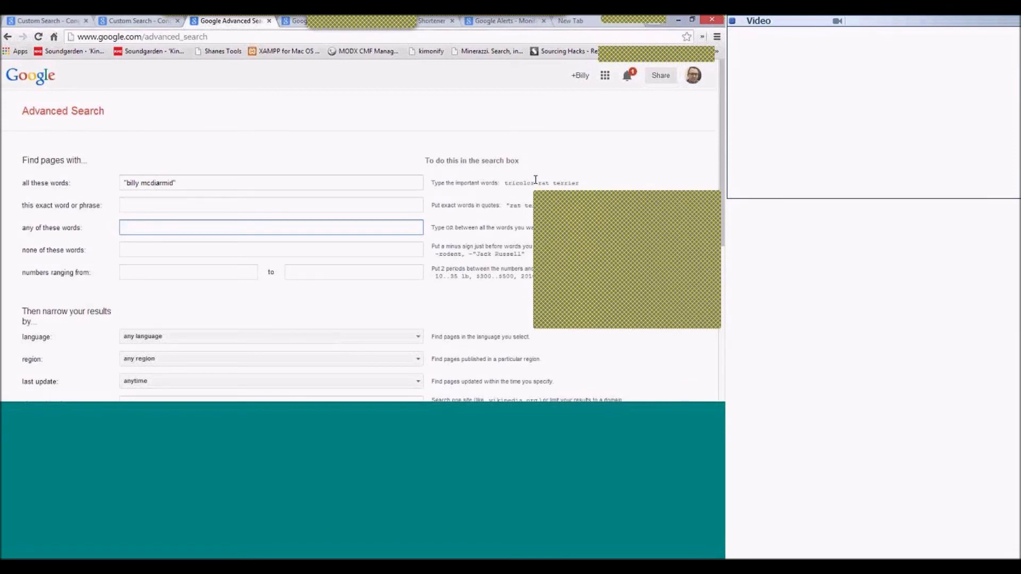
Move the word 'linkedin' into the 'none of these words' field.
type("linkedin")
key("Tab")
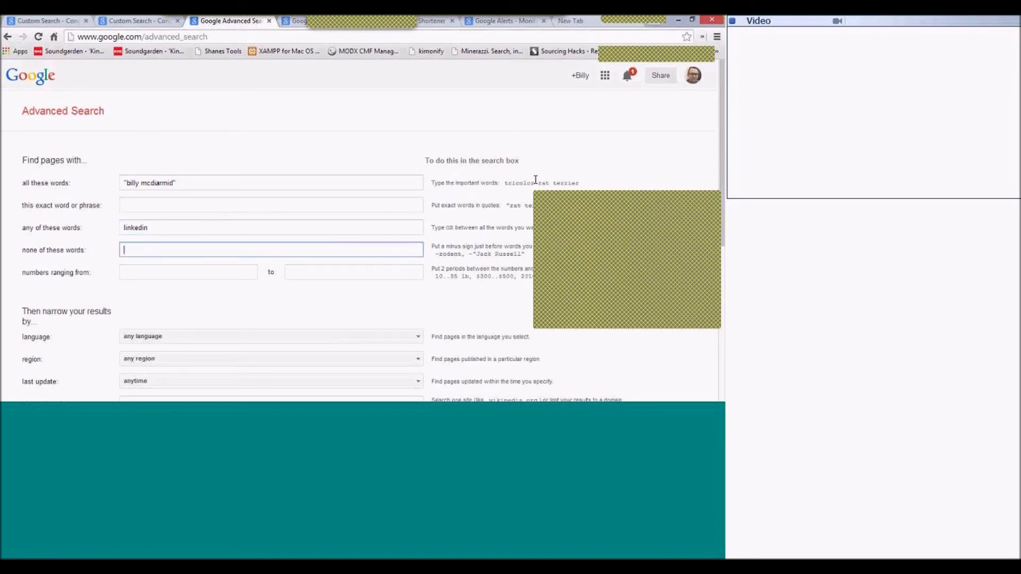
key("shift+Tab")
key("ctrl+c")
key("BackSpace")
key("Tab")
key("ctrl+v")
key("shift+Tab")
key("shift+Tab")
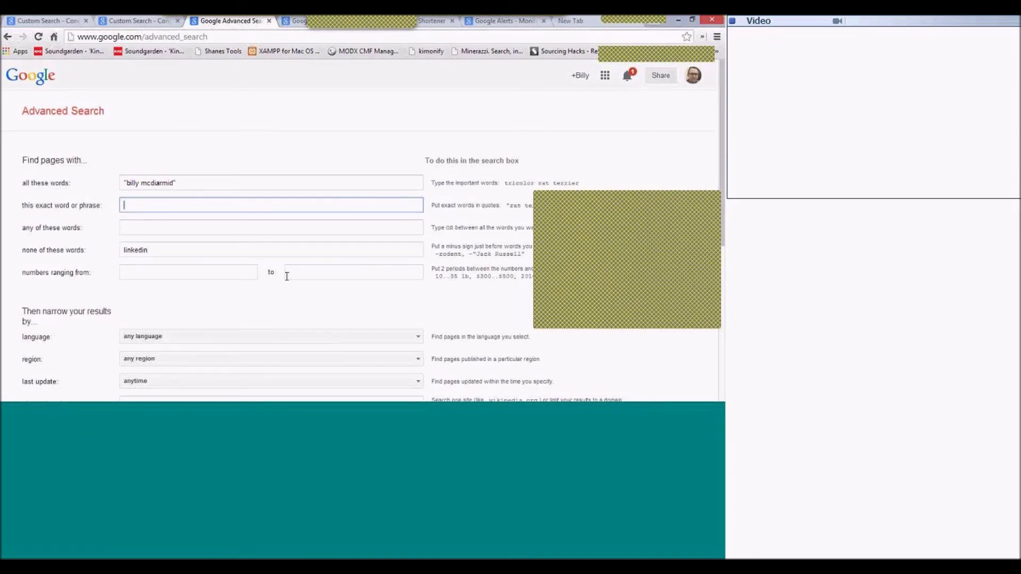
scroll(287, 276, "down", 1)
scroll(286, 279, "down", 4)
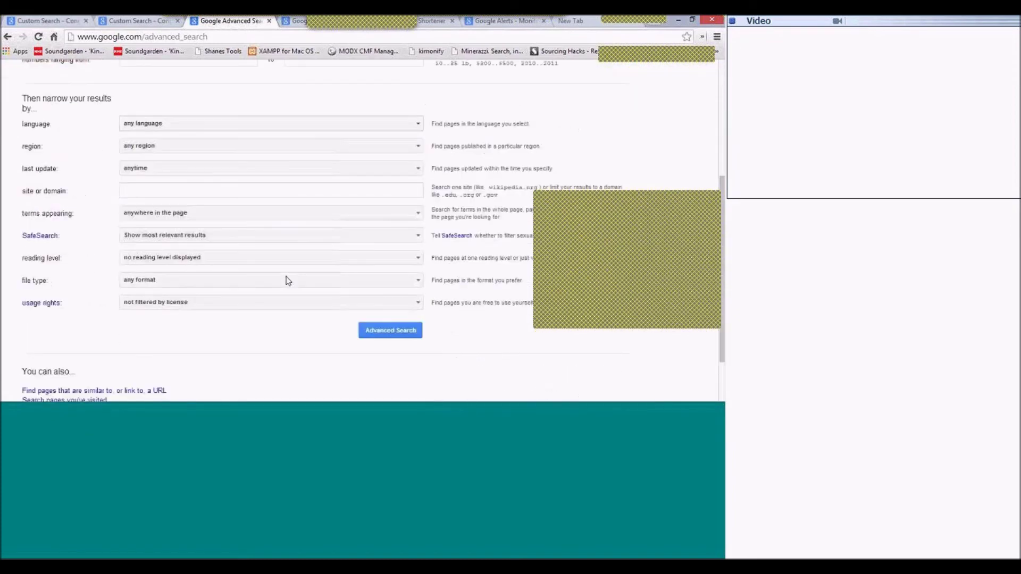
Run the advanced search and scroll through the ~2,930 results, such as kiltr, YouTube and Goodreads pages.
left_click(410, 280)
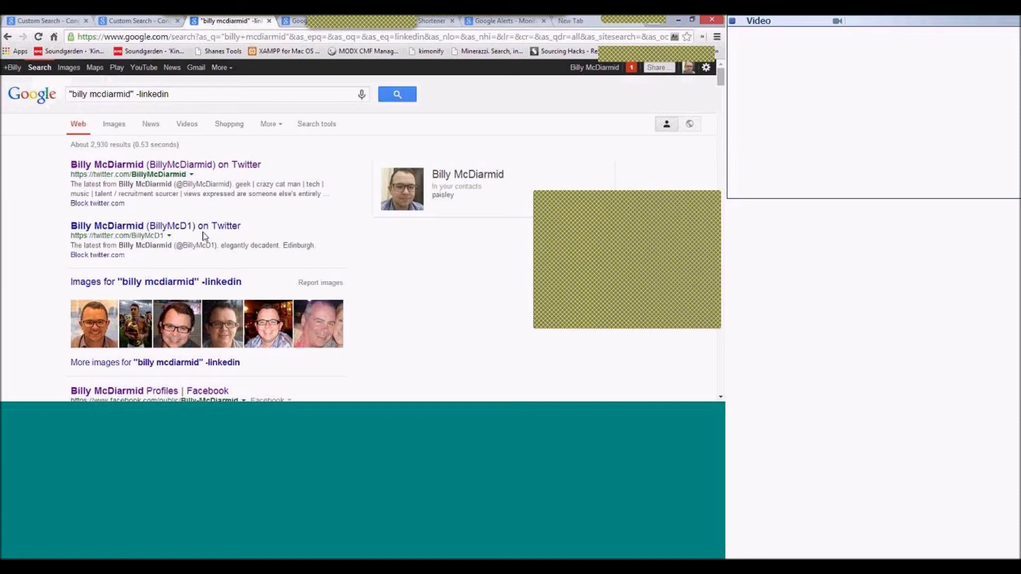
scroll(204, 236, "down", 1)
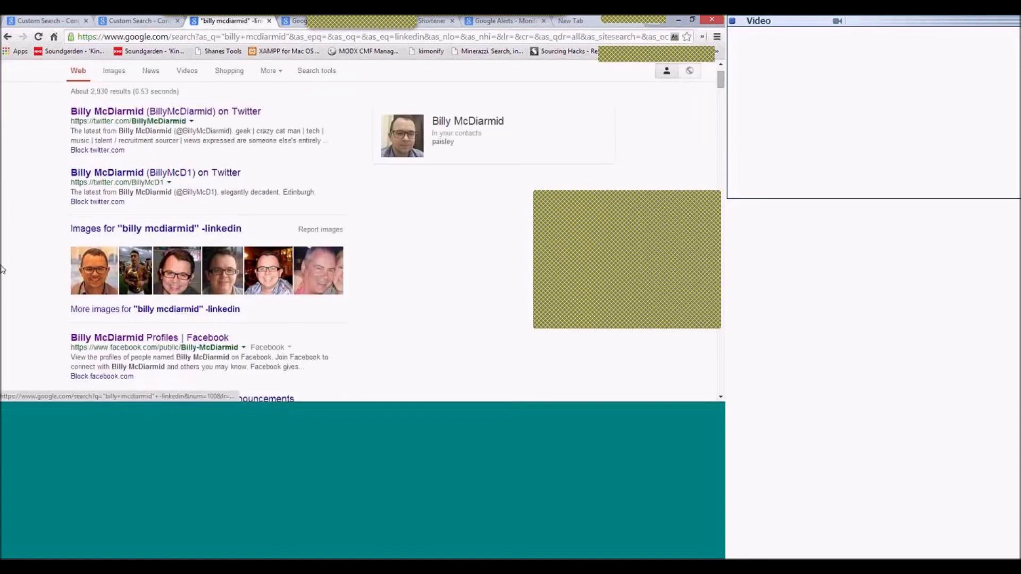
scroll(2, 270, "down", 2)
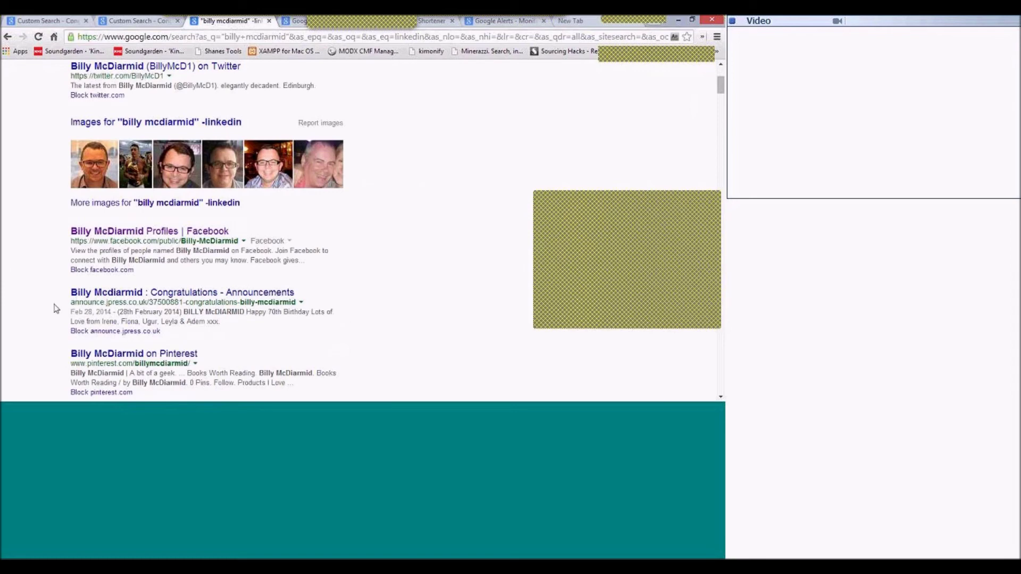
scroll(55, 309, "down", 1)
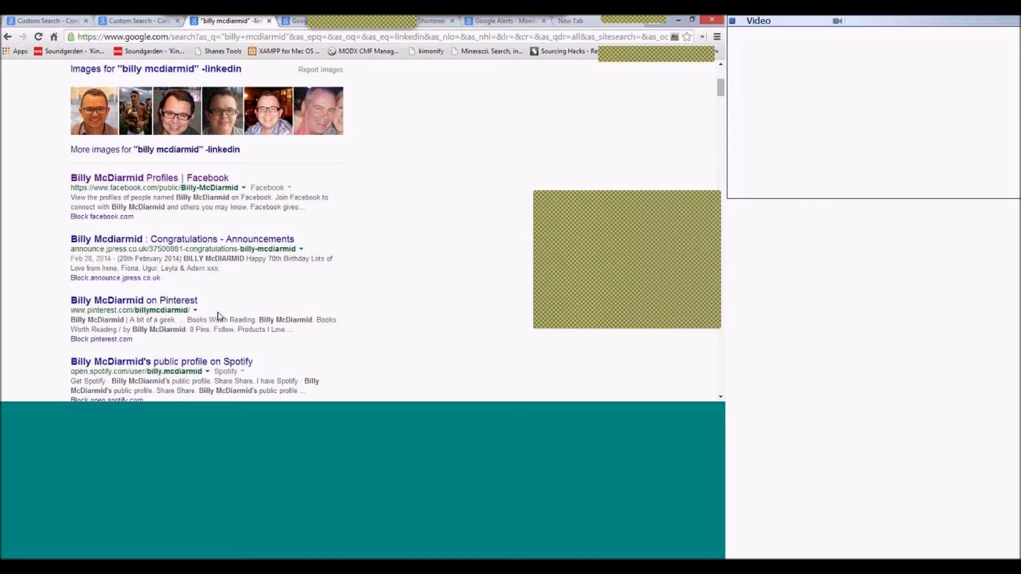
scroll(218, 316, "down", 4)
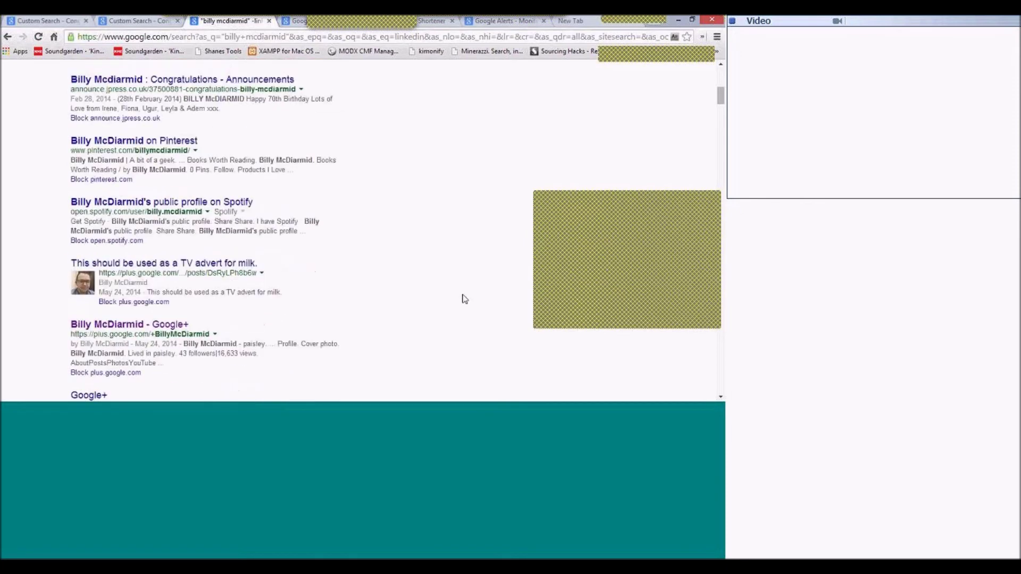
scroll(464, 296, "down", 3)
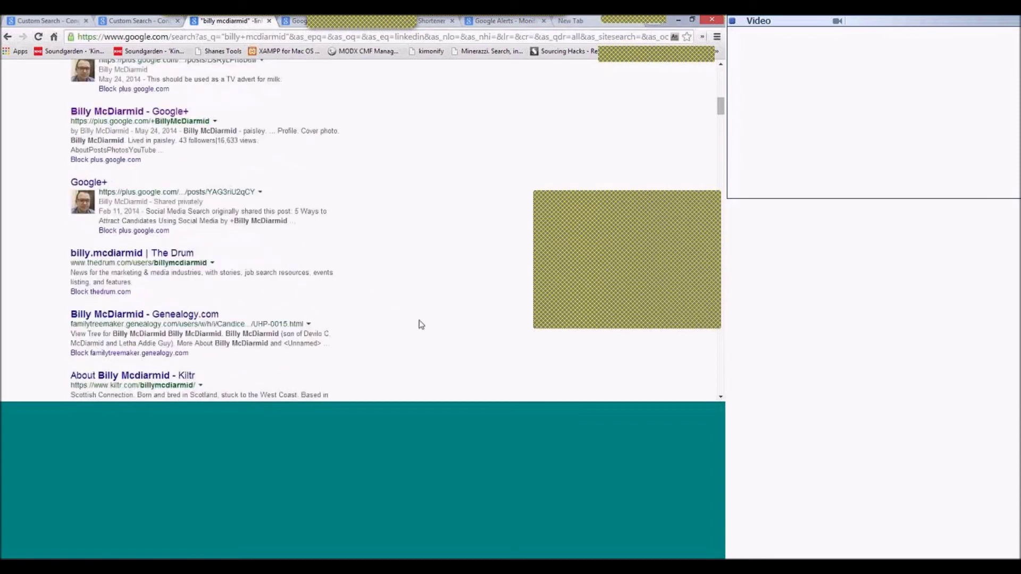
scroll(421, 324, "down", 1)
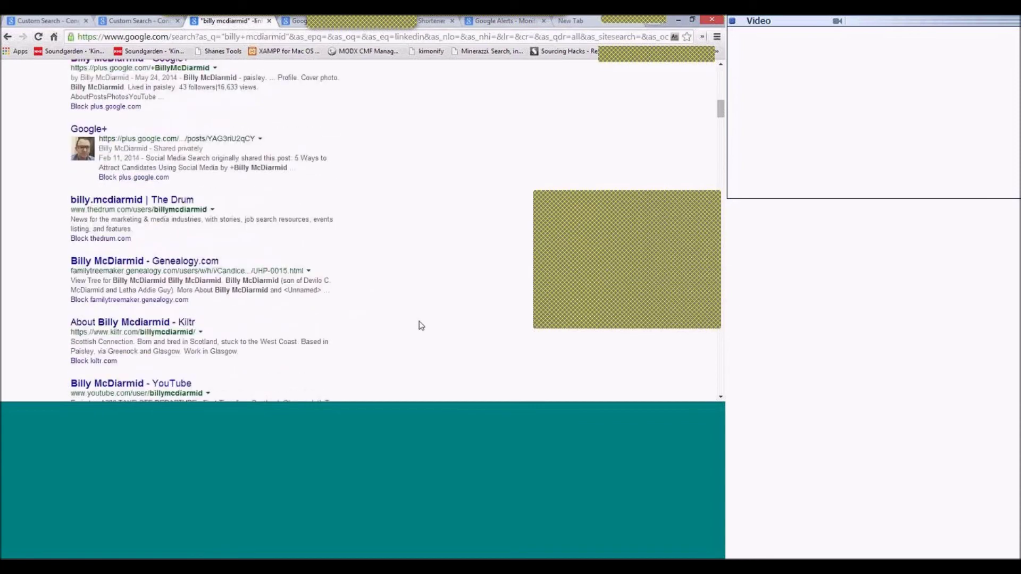
scroll(421, 323, "down", 1)
scroll(419, 322, "down", 1)
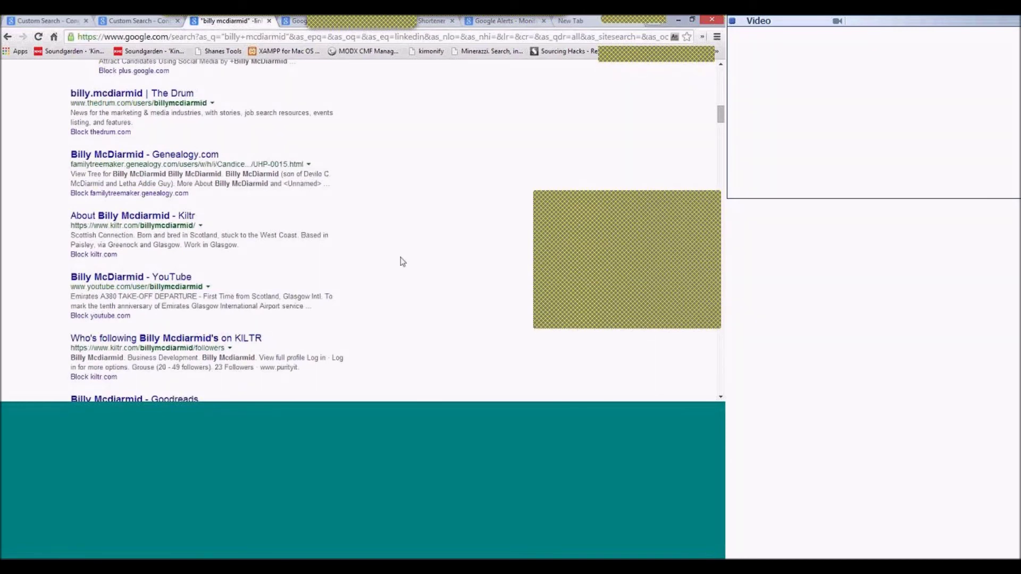
scroll(397, 276, "down", 1)
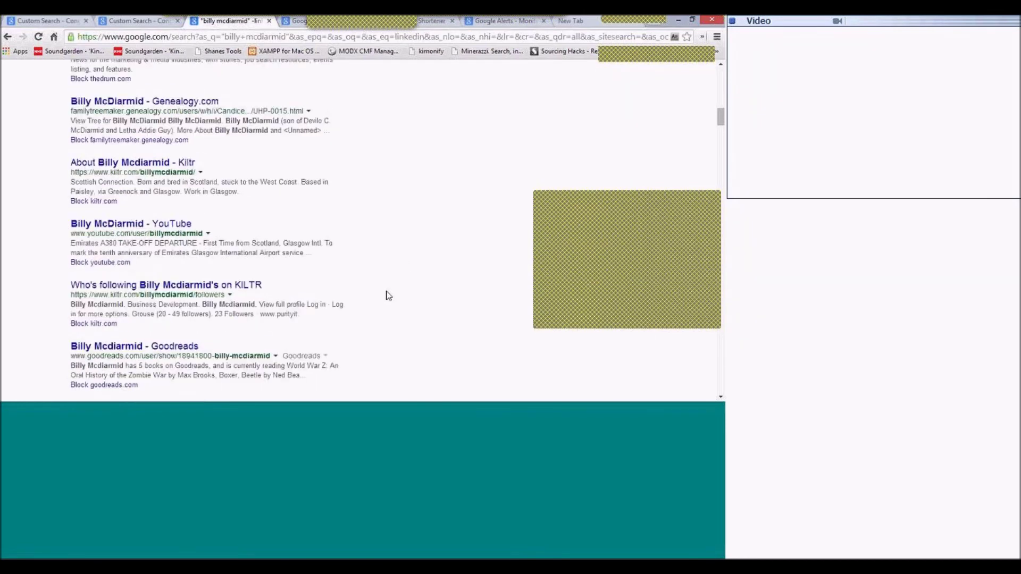
scroll(389, 297, "down", 2)
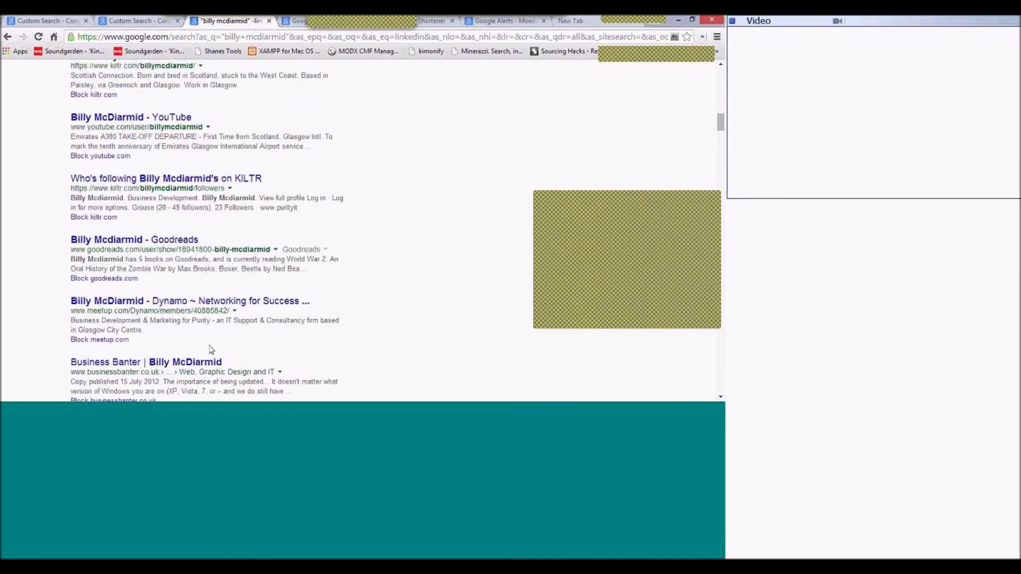
scroll(211, 350, "down", 1)
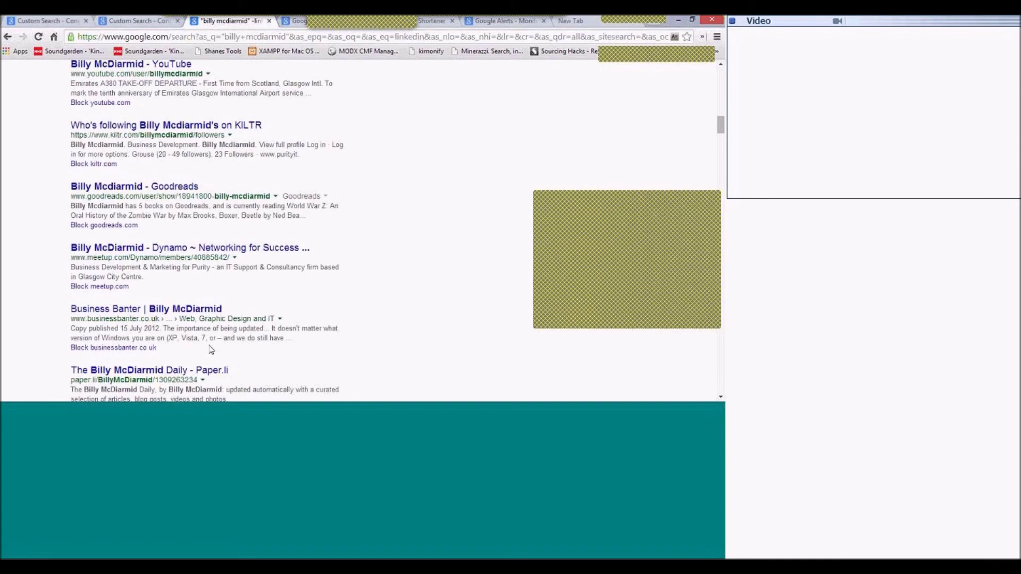
scroll(211, 350, "down", 3)
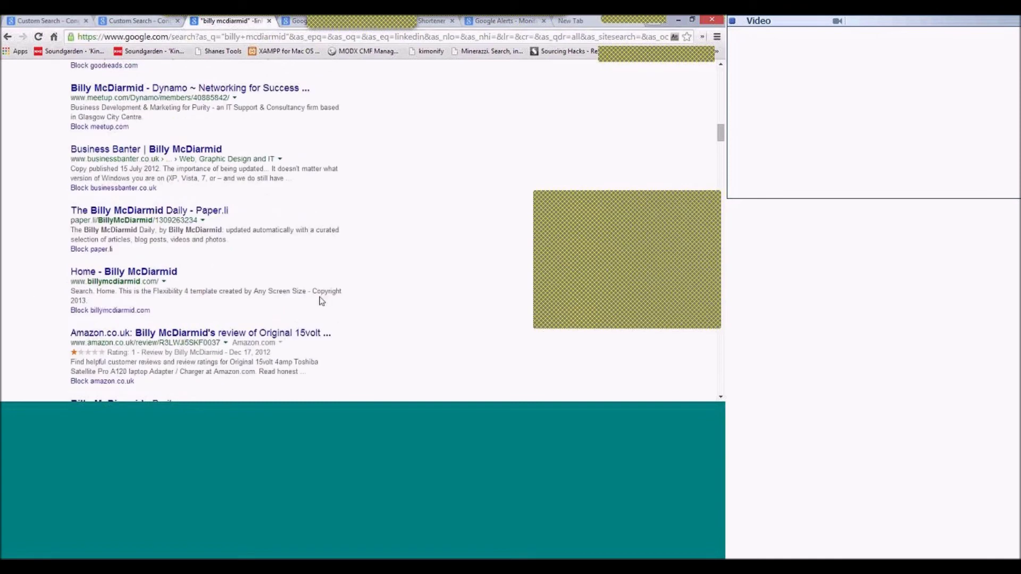
scroll(222, 350, "down", 1)
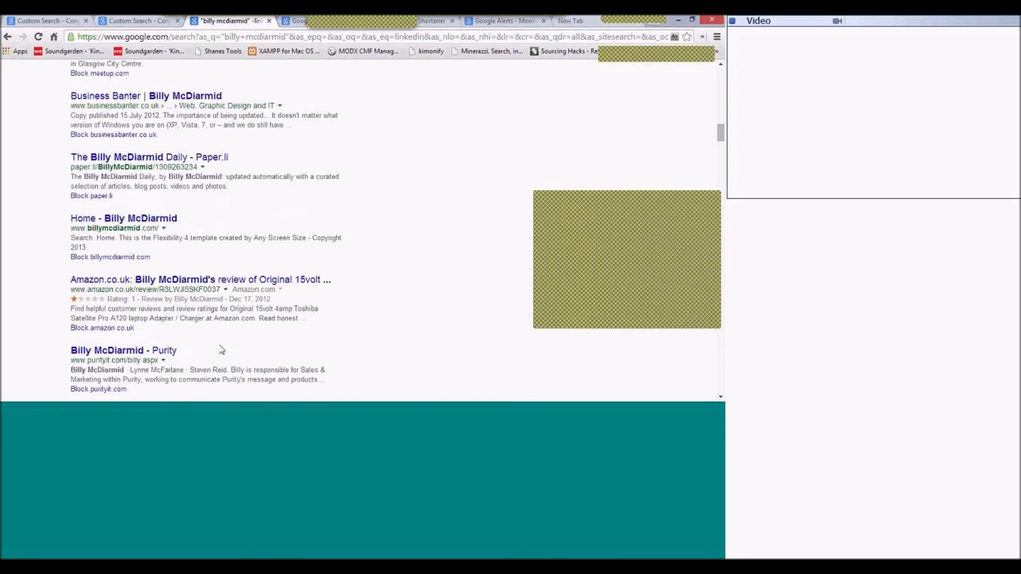
scroll(222, 350, "down", 2)
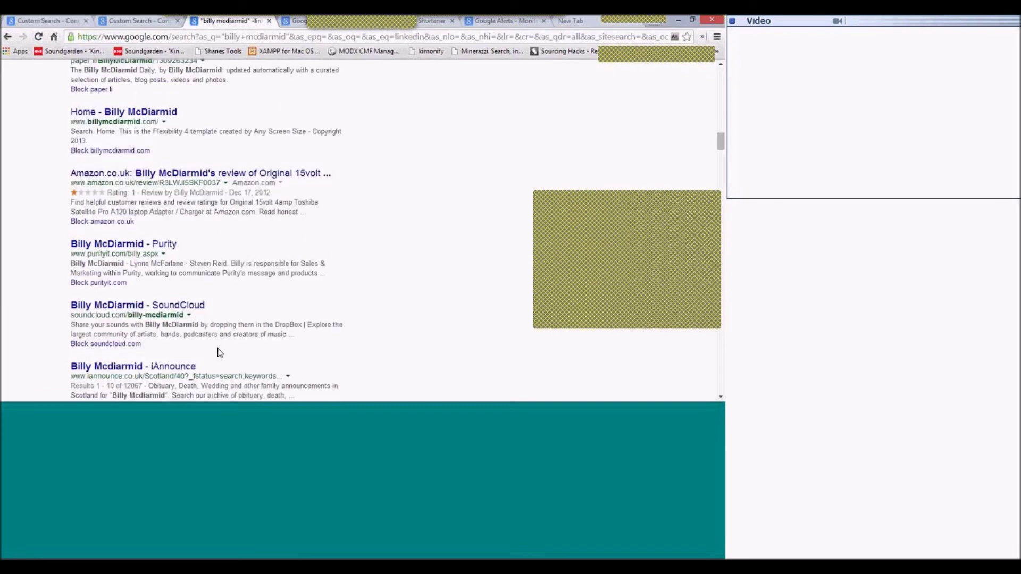
scroll(220, 352, "up", 10)
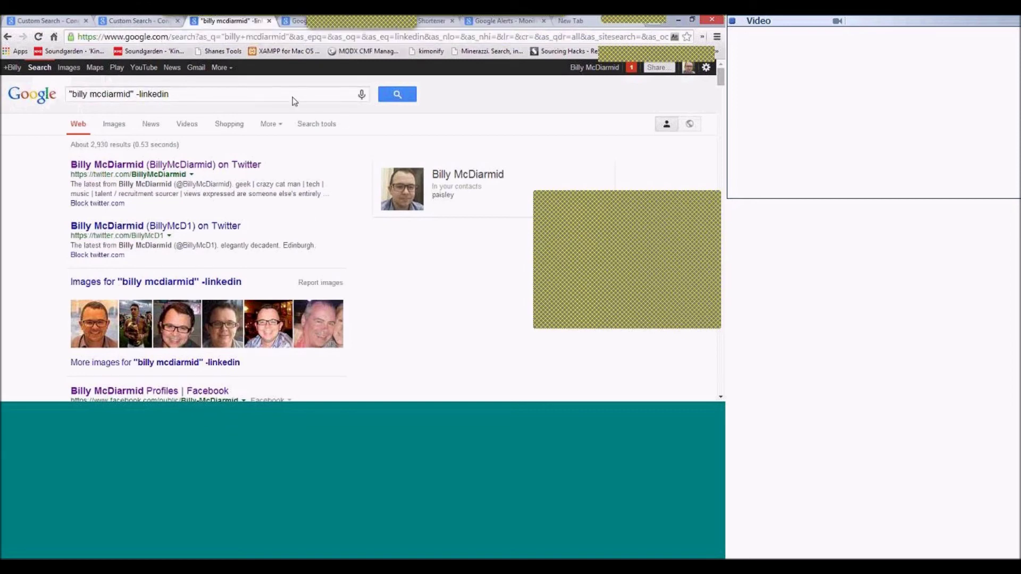
Close the search results tab and the duplicate Custom Search tab to reveal Google Alerts.
left_click(270, 21)
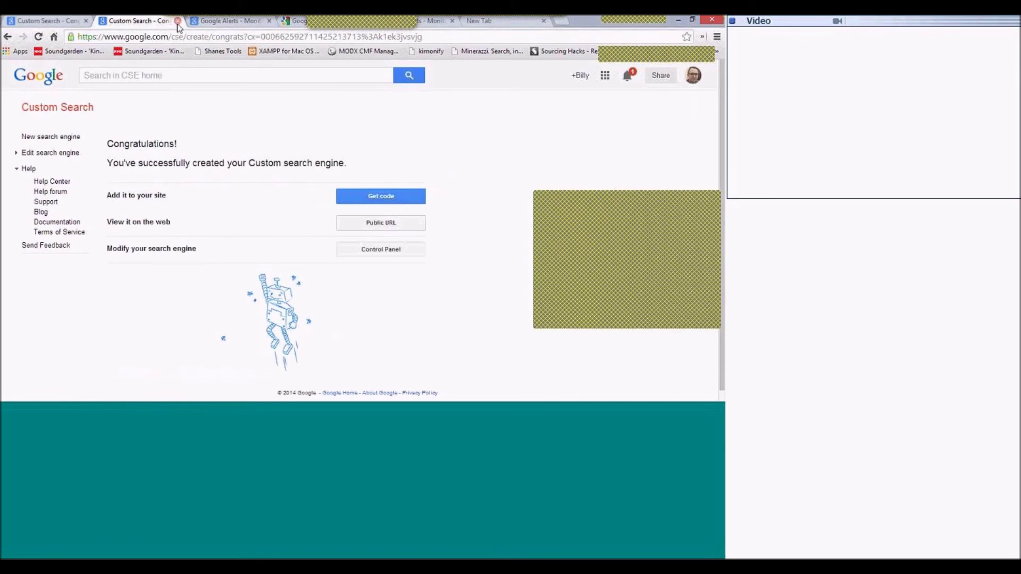
left_click(177, 21)
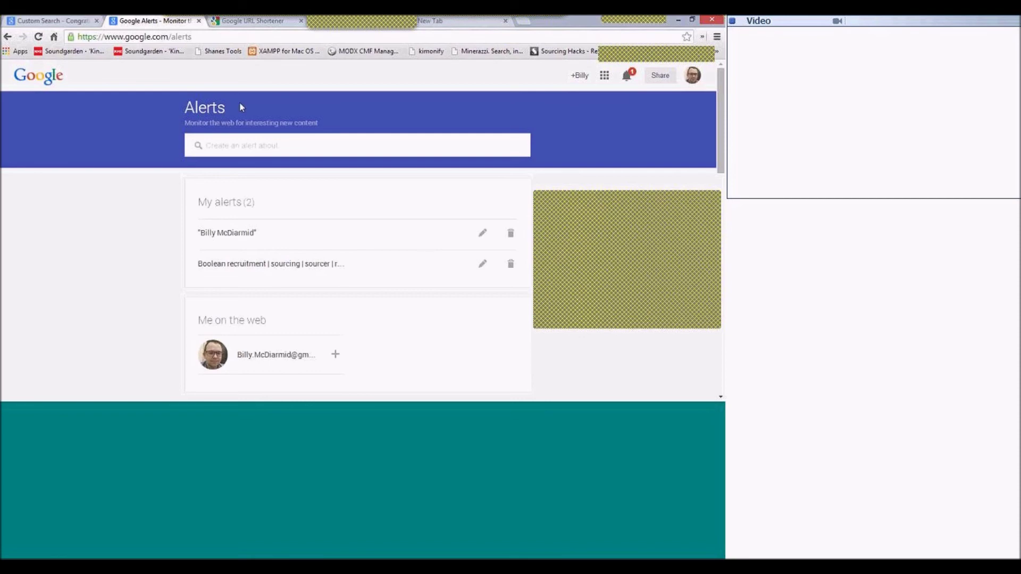
Create an alert for site:uk.linkedin.com/in | site:uk.linkedin.com/pub -inurl:dir "project manager".
left_click(277, 146)
type("child")
key("BackSpace")
key("BackSpace")
key("BackSpace")
key("BackSpace")
key("BackSpace")
type("site ")
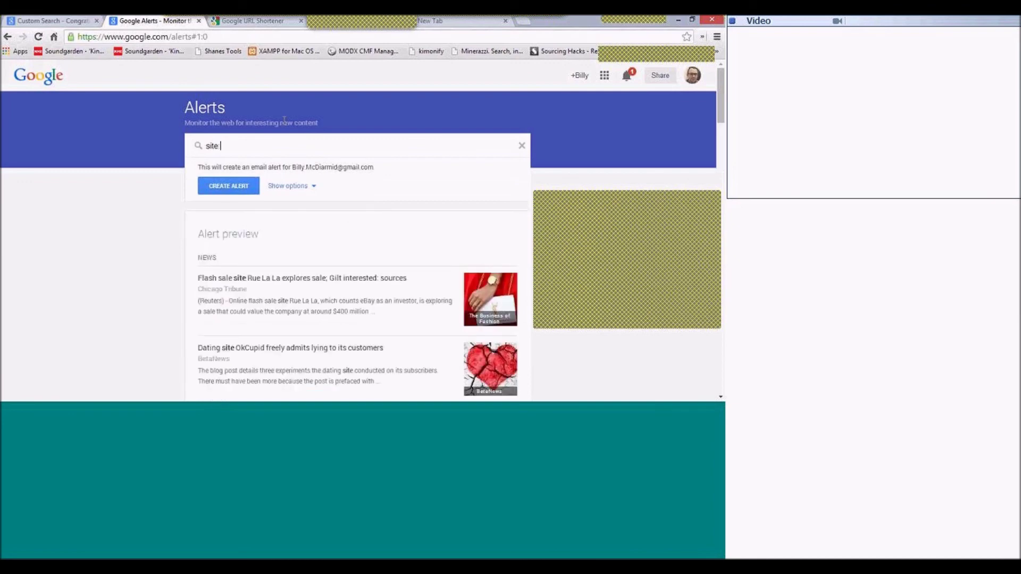
type("uk")
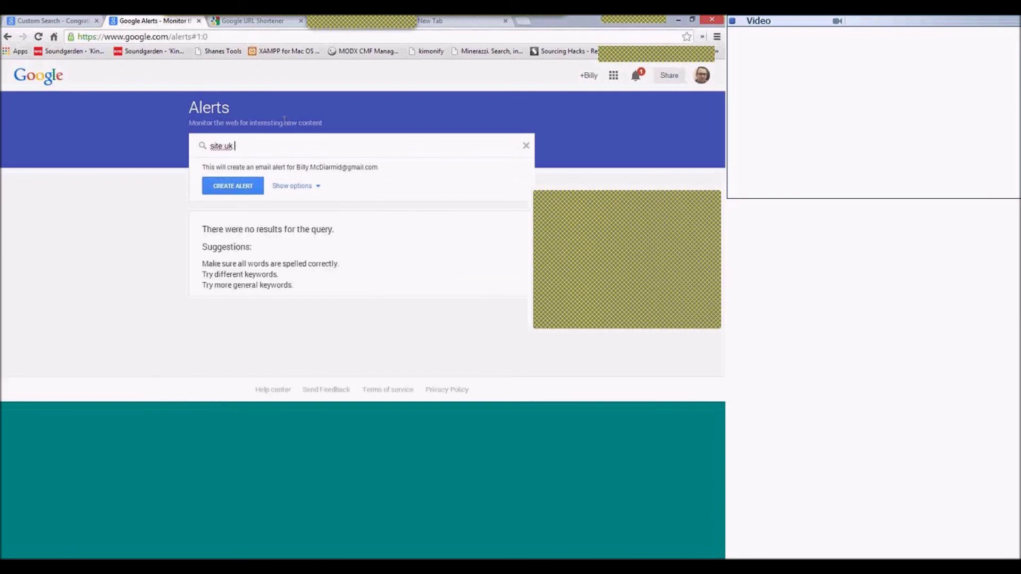
type(" linle")
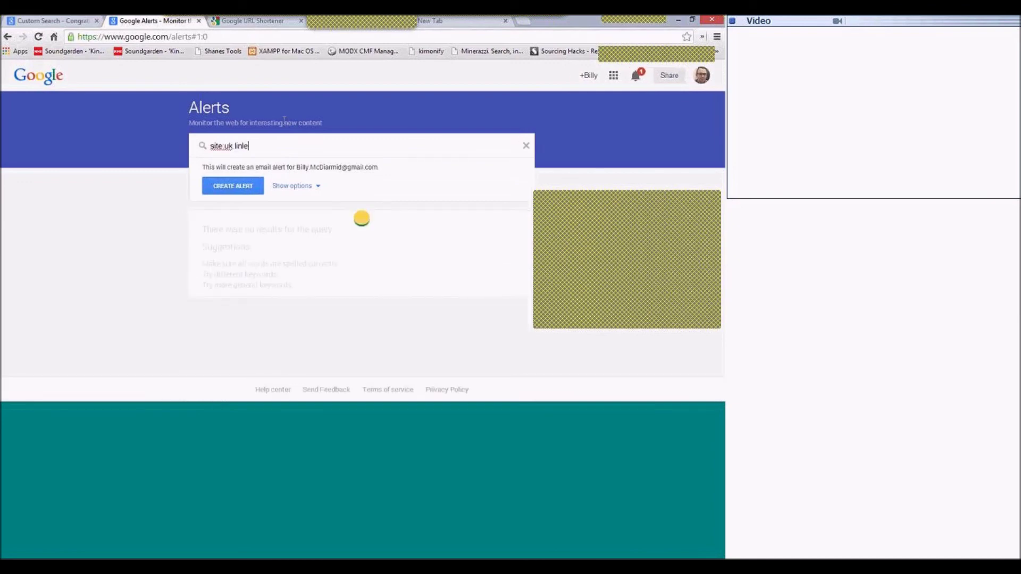
key("BackSpace")
key("BackSpace")
type("kedin")
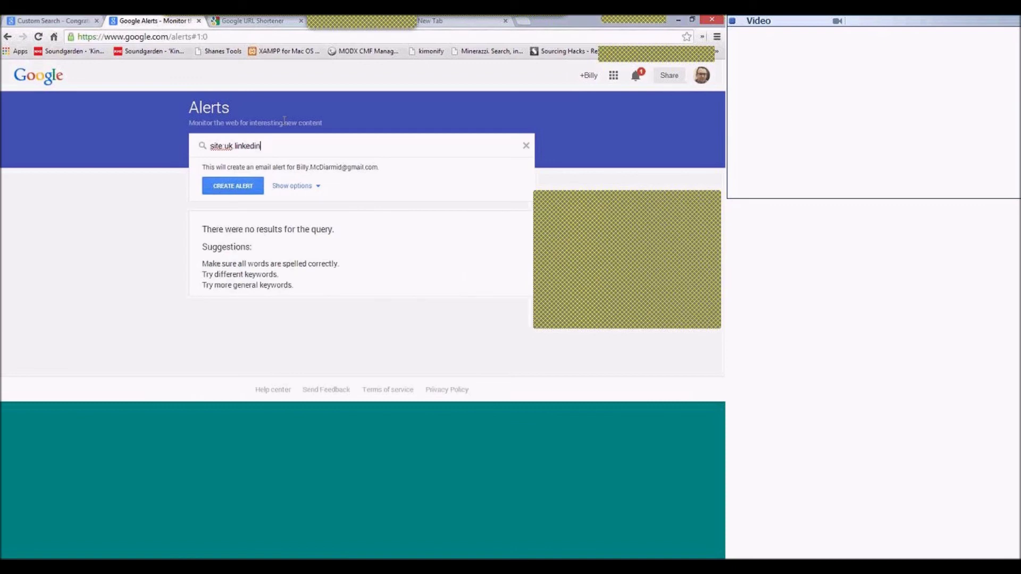
type(".com/in")
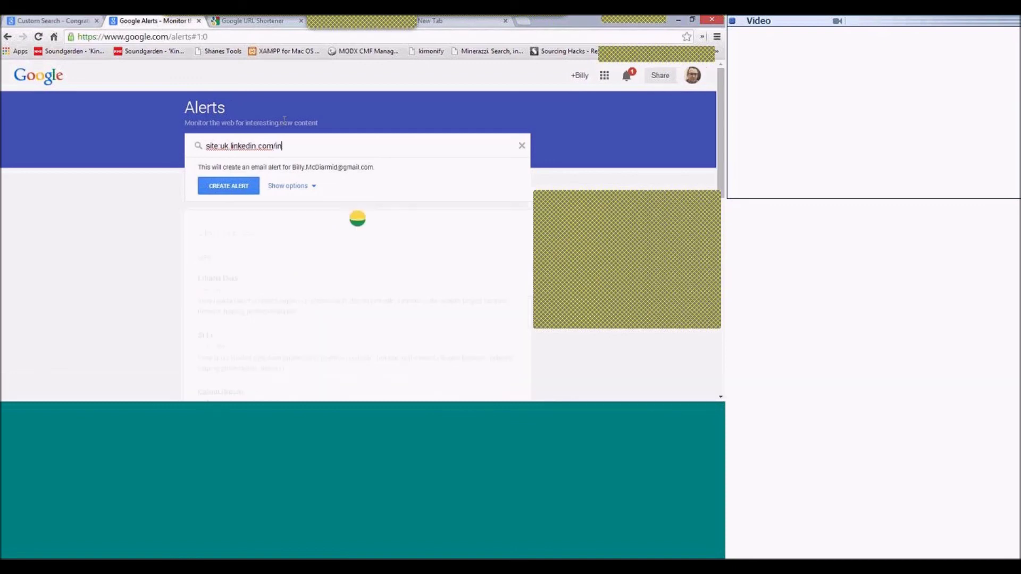
type(" | site:uk.linkedin.com/p")
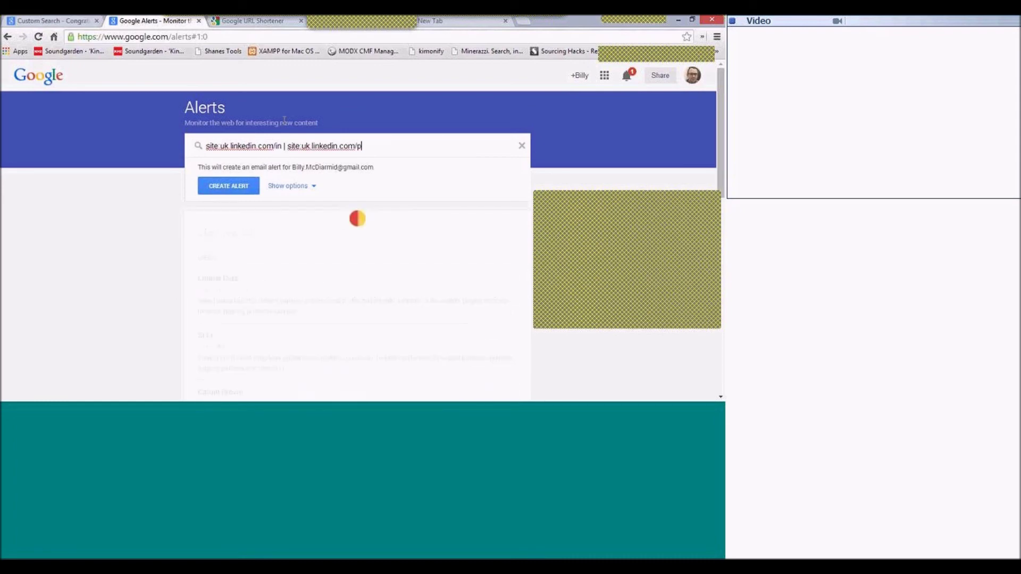
type("ub -inurl:dir \"project manager\"")
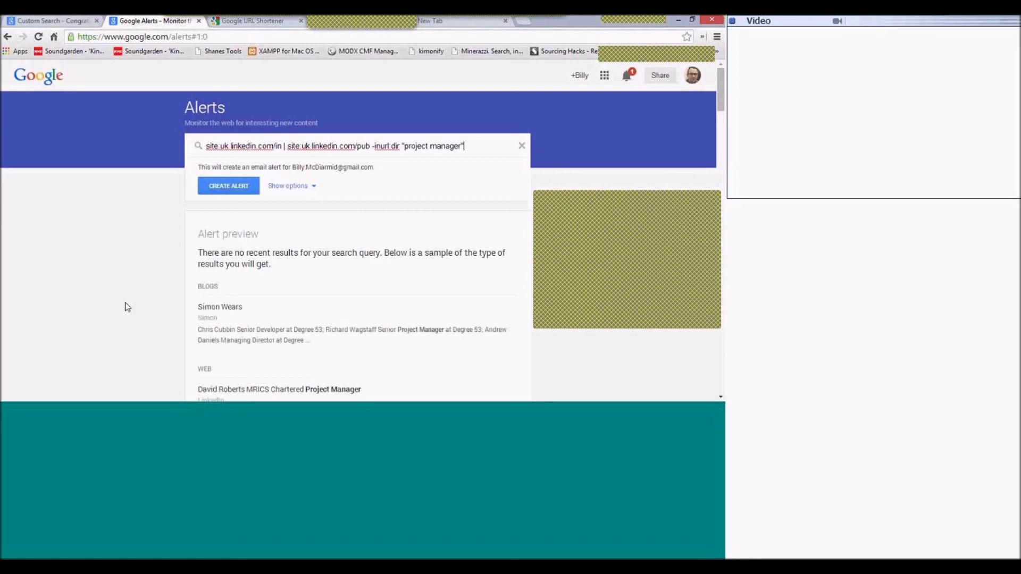
scroll(126, 314, "down", 1)
scroll(159, 266, "up", 1)
left_click(229, 186)
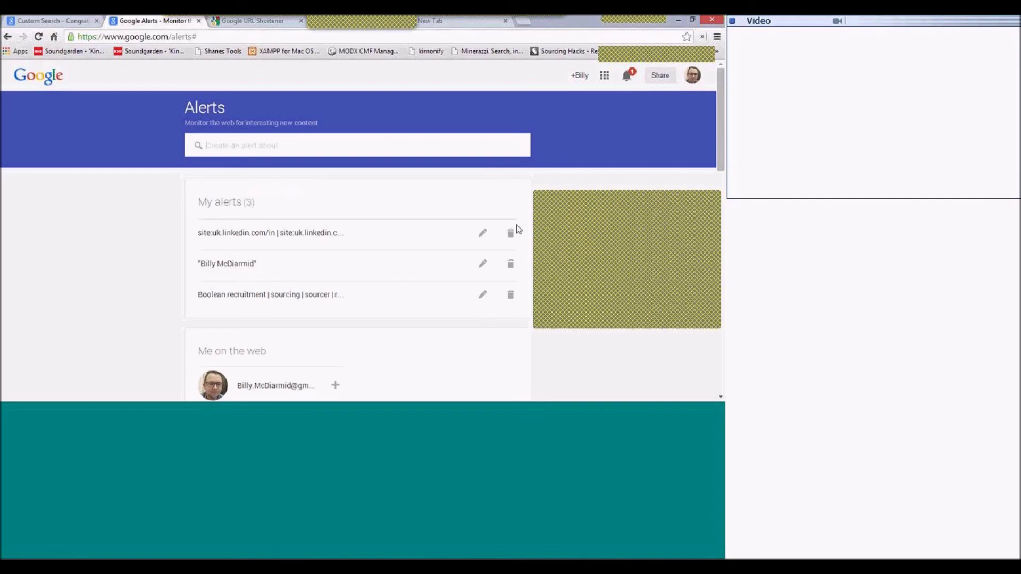
Edit the LinkedIn alert: keep once a day and Automatic sources, and set Any Language.
left_click(484, 234)
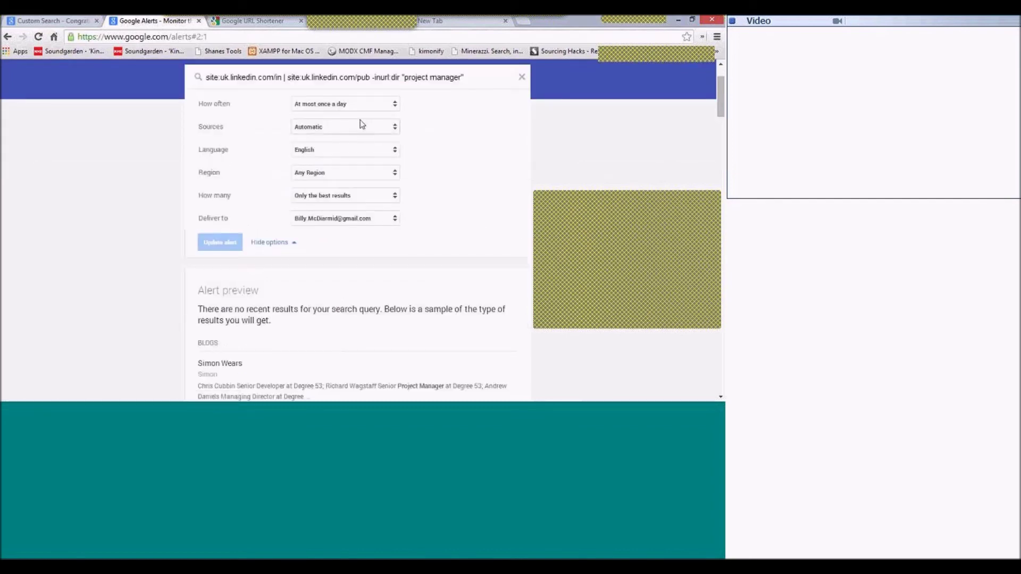
left_click(337, 103)
left_click(337, 103)
left_click(343, 150)
left_click(351, 135)
left_click(350, 134)
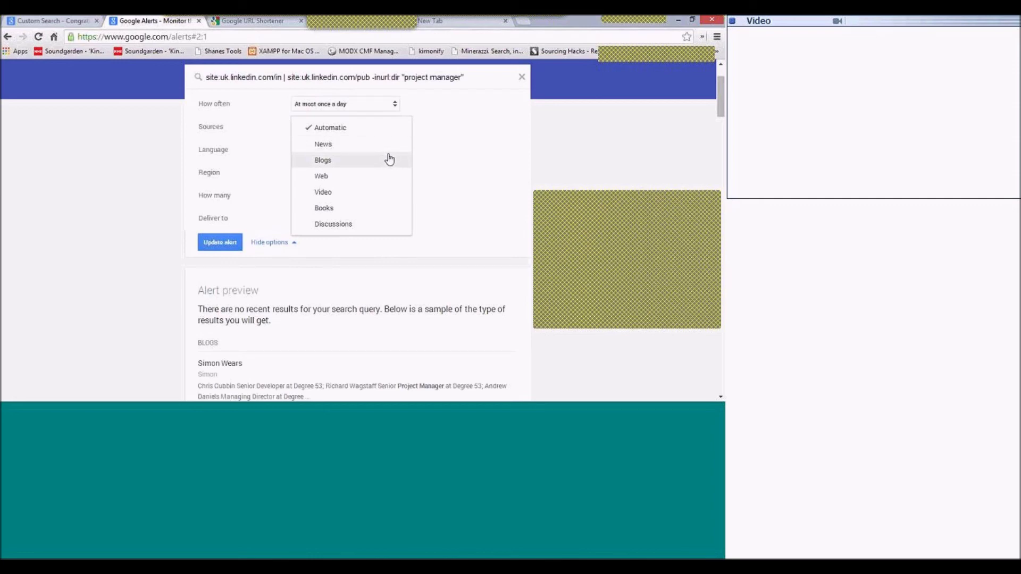
left_click(236, 164)
left_click(367, 152)
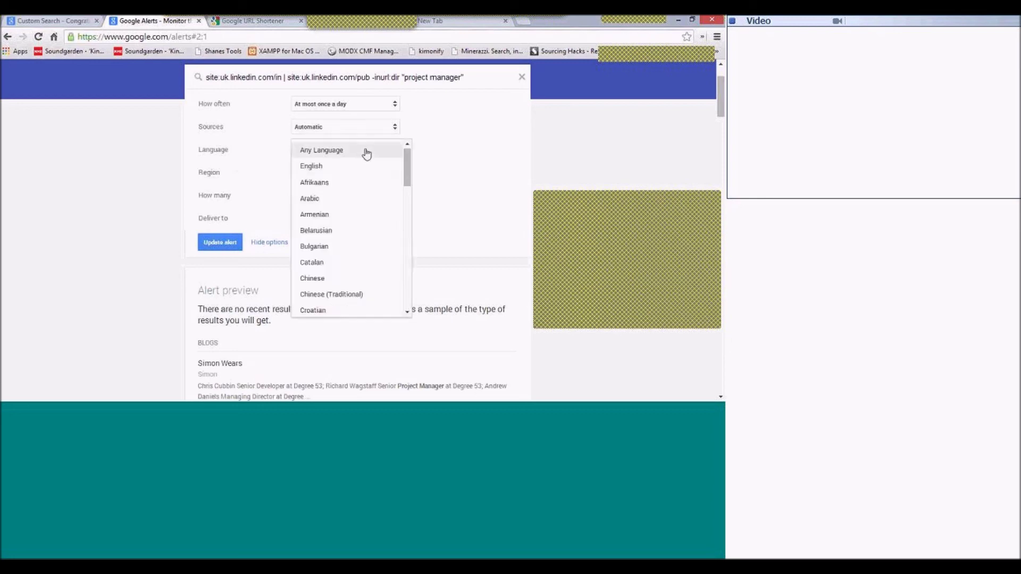
left_click(272, 164)
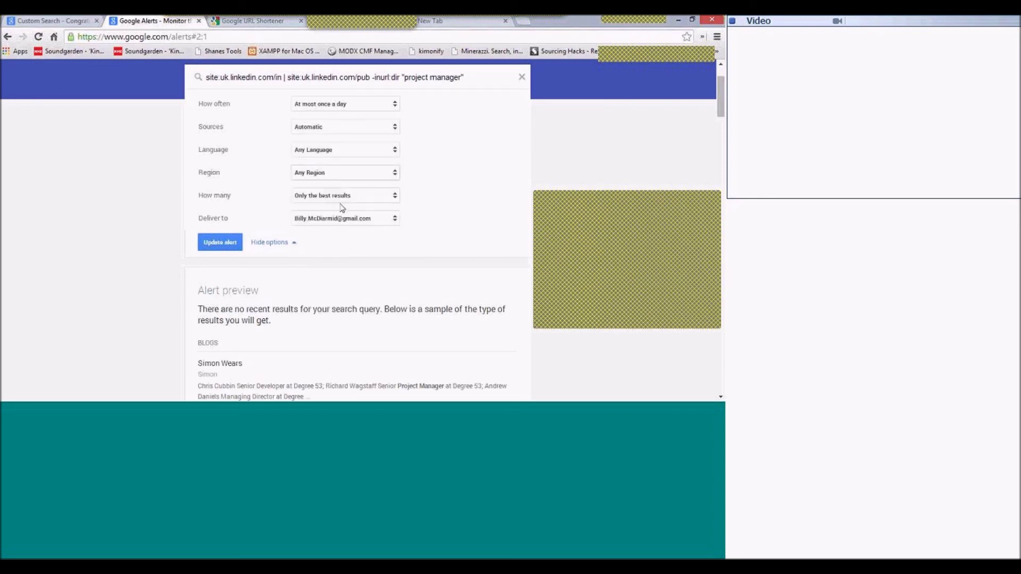
Keep the alert at only the best results, delivered to e-mail.
left_click(363, 196)
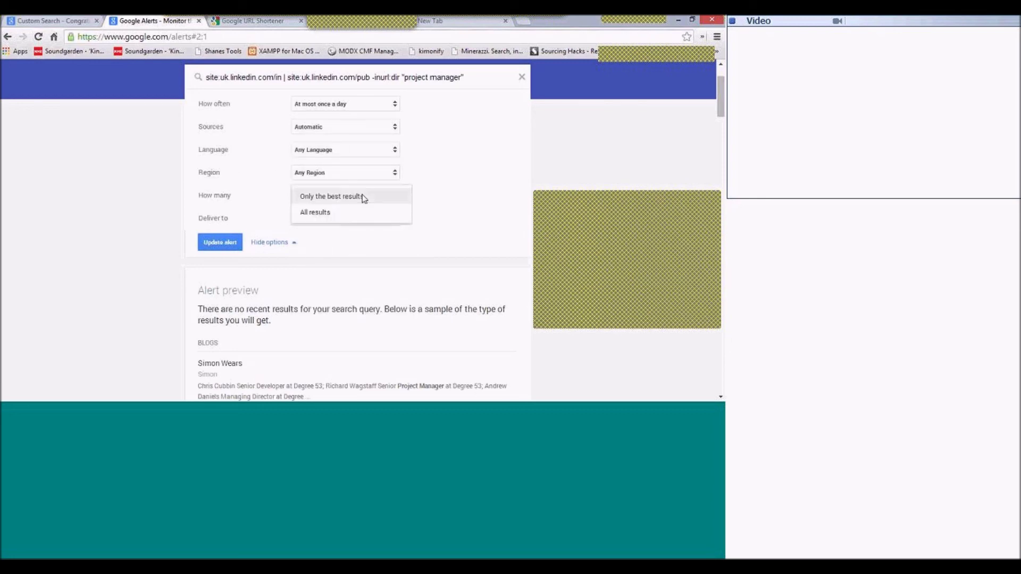
left_click(262, 181)
left_click(322, 220)
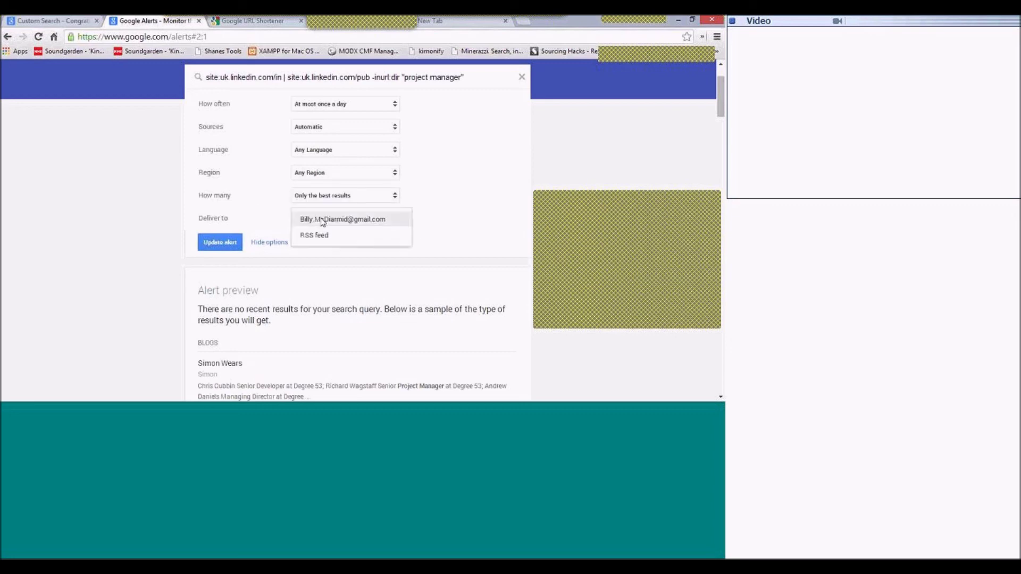
left_click(259, 216)
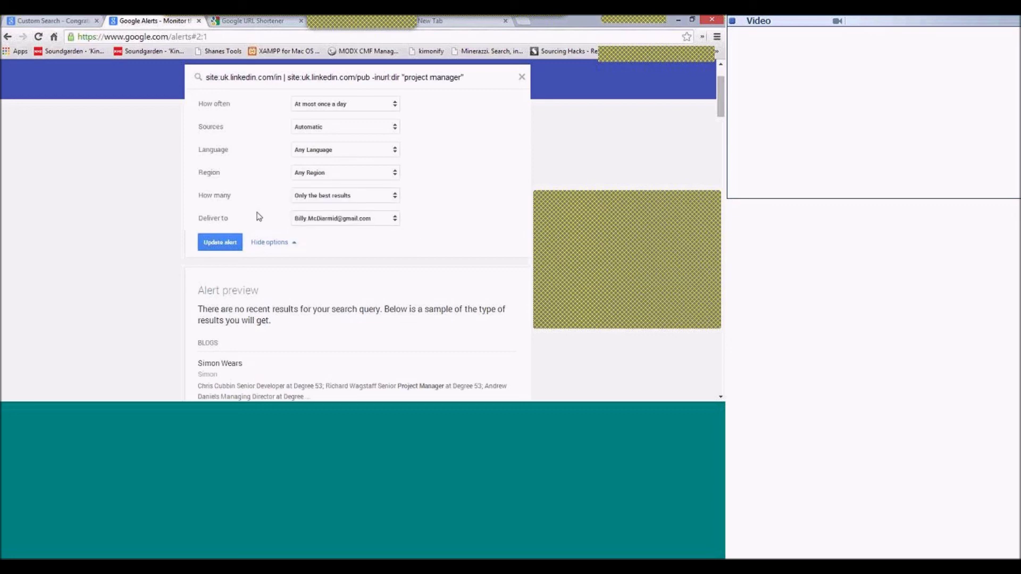
left_click(370, 227)
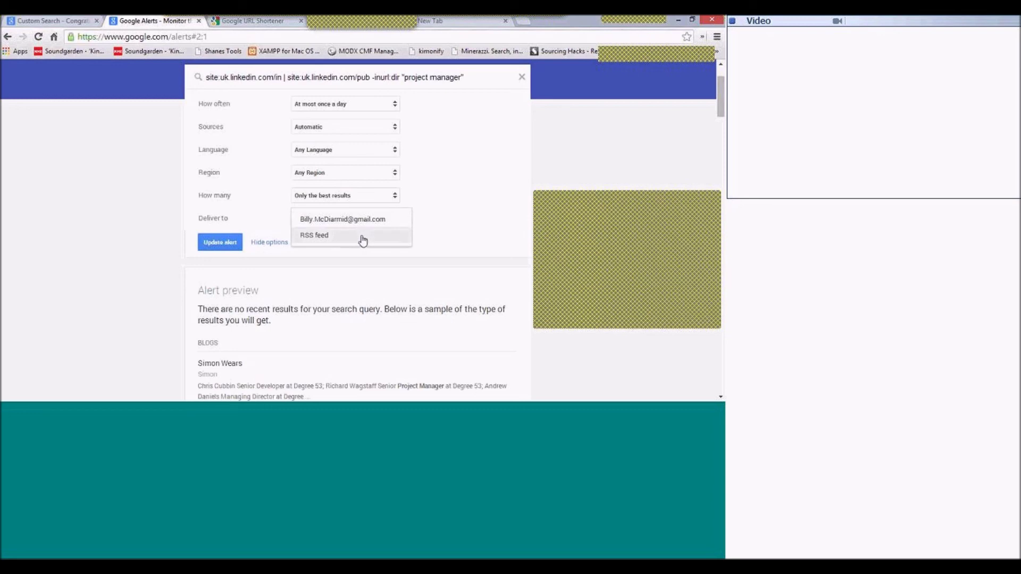
left_click(446, 201)
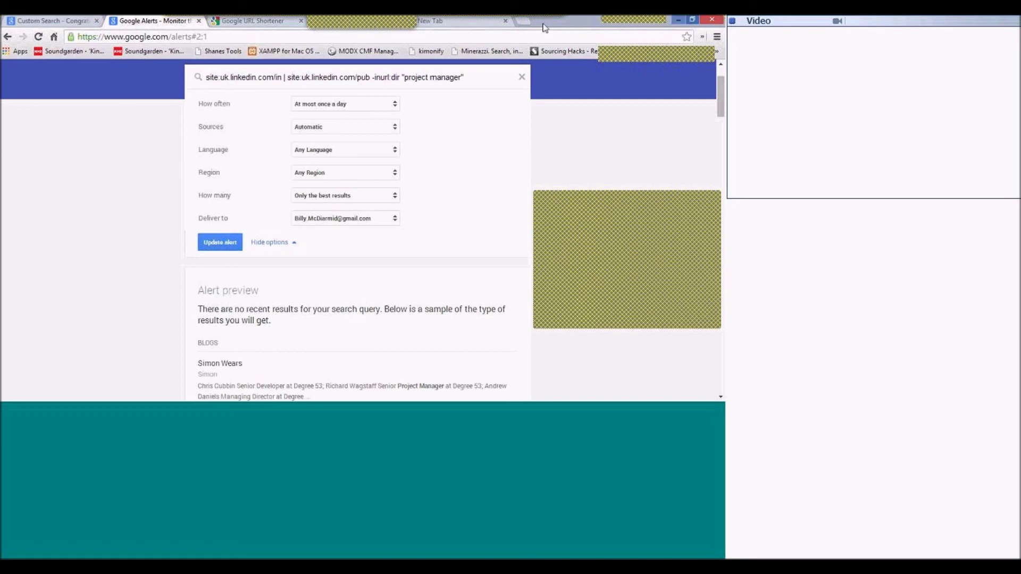
Close Google Alerts and reload goo.gl, showing meetings.webex.com/collabs at 1 click.
left_click(198, 20)
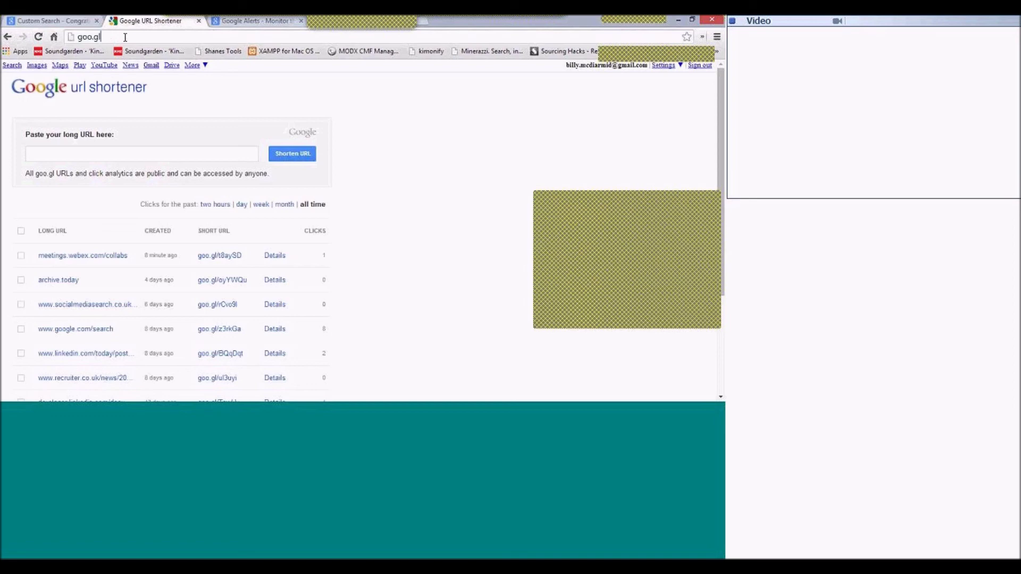
key("F5")
left_click(79, 158)
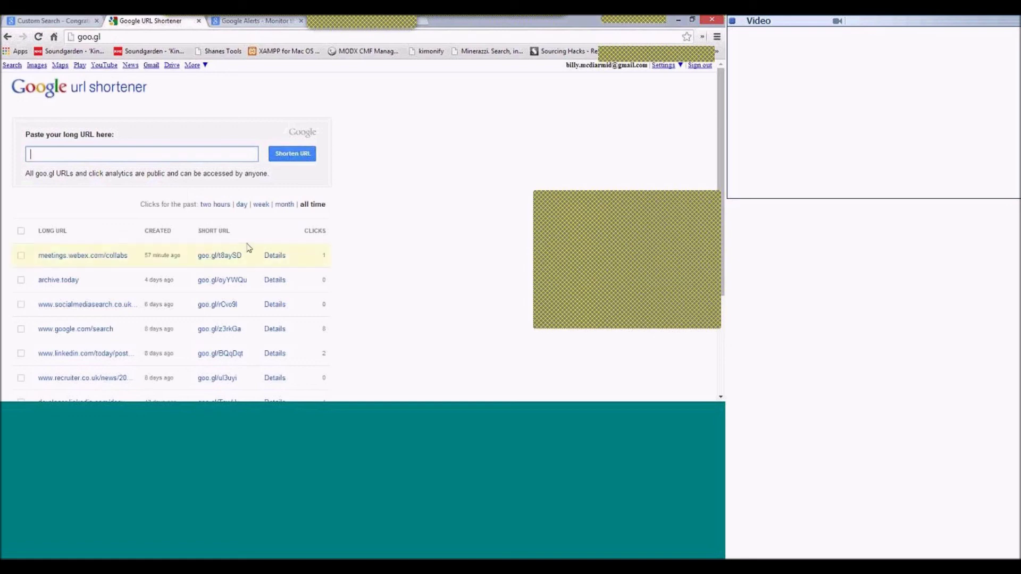
Review goo.gl/t8aySD analytics: 1 click from Canada via Firefox on Windows.
left_click(275, 257)
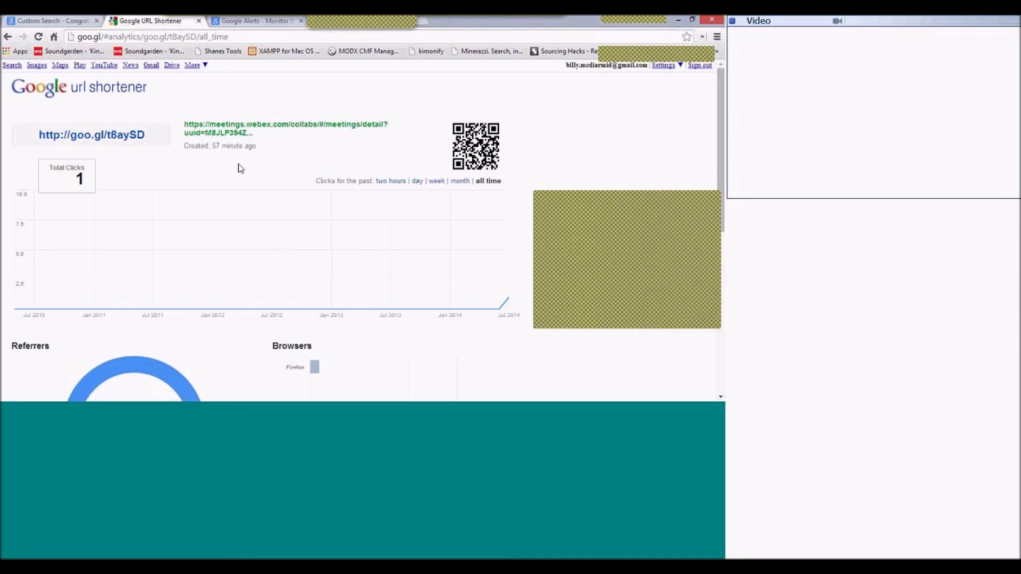
scroll(214, 219, "down", 3)
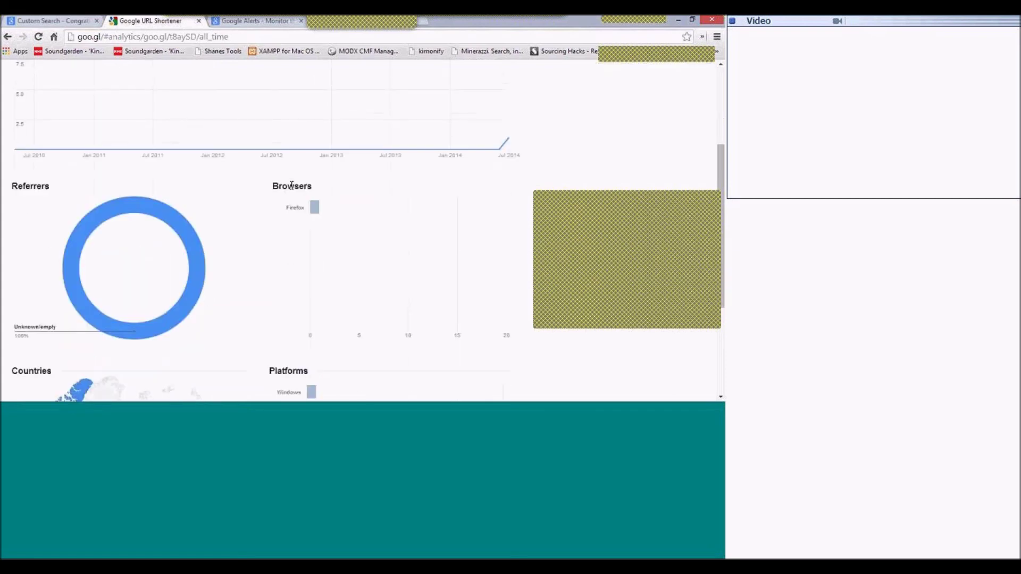
mouse_move(317, 208)
scroll(265, 255, "down", 2)
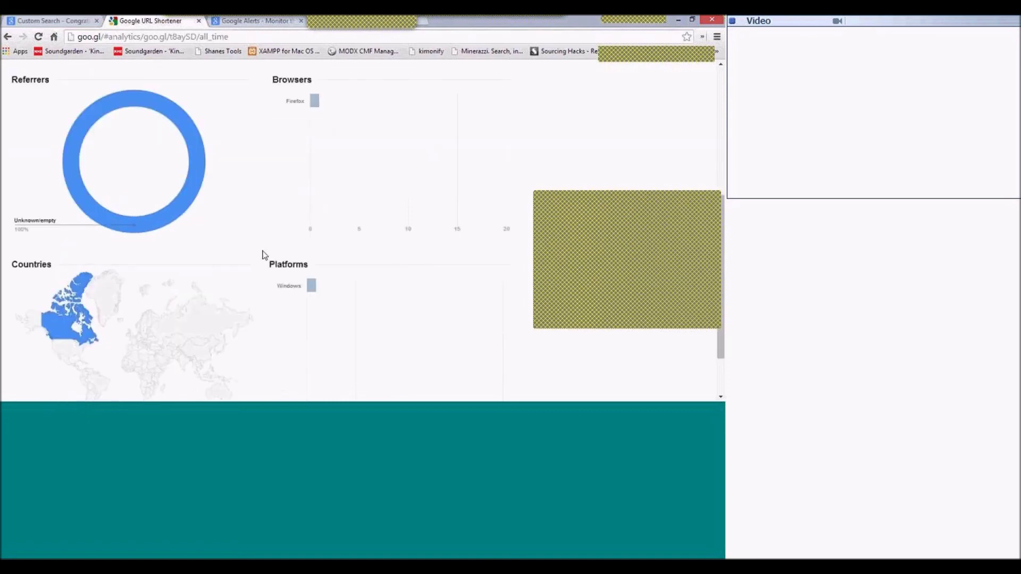
mouse_move(60, 305)
scroll(60, 306, "down", 1)
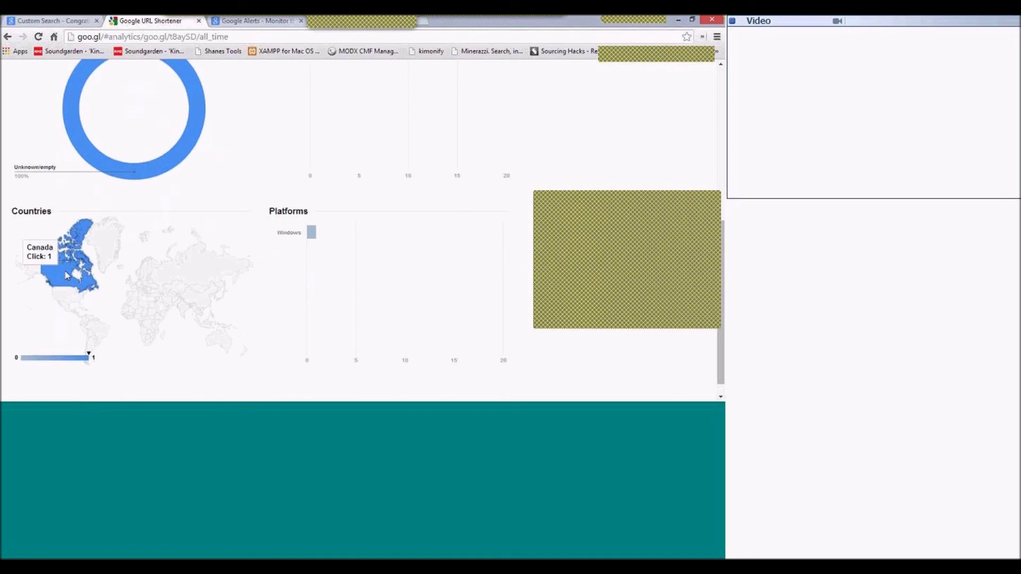
mouse_move(82, 258)
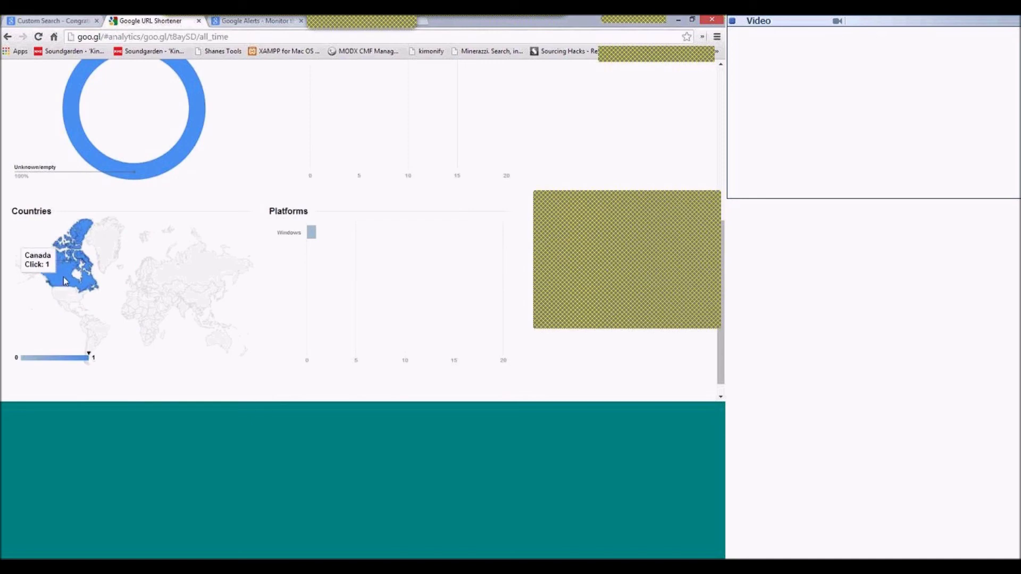
mouse_move(311, 236)
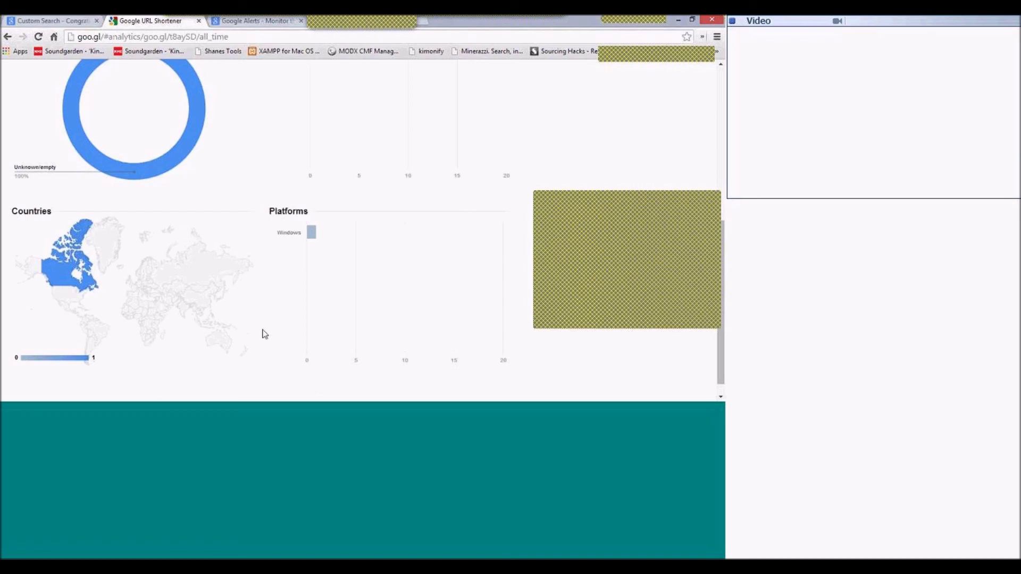
scroll(340, 284, "up", 10)
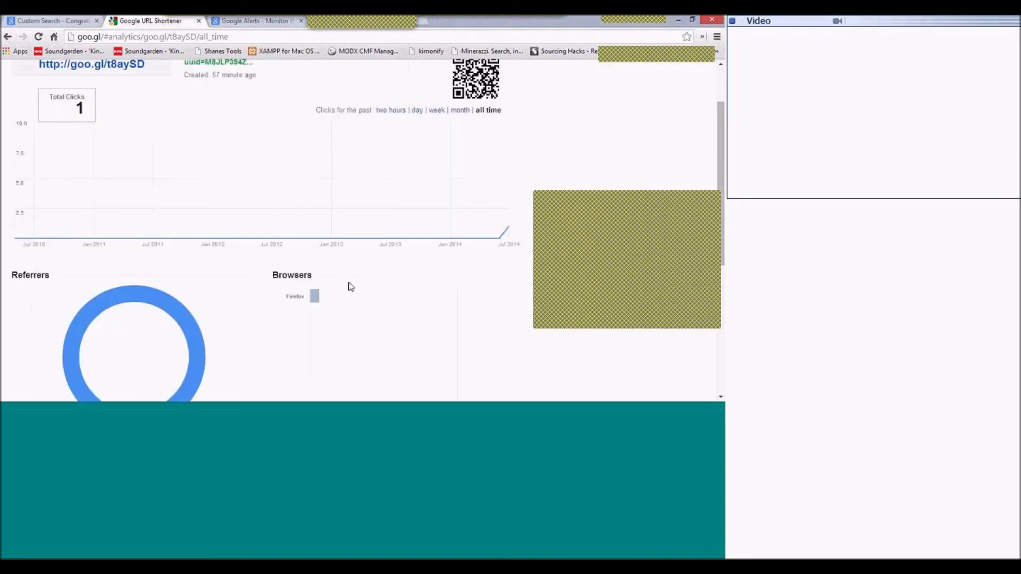